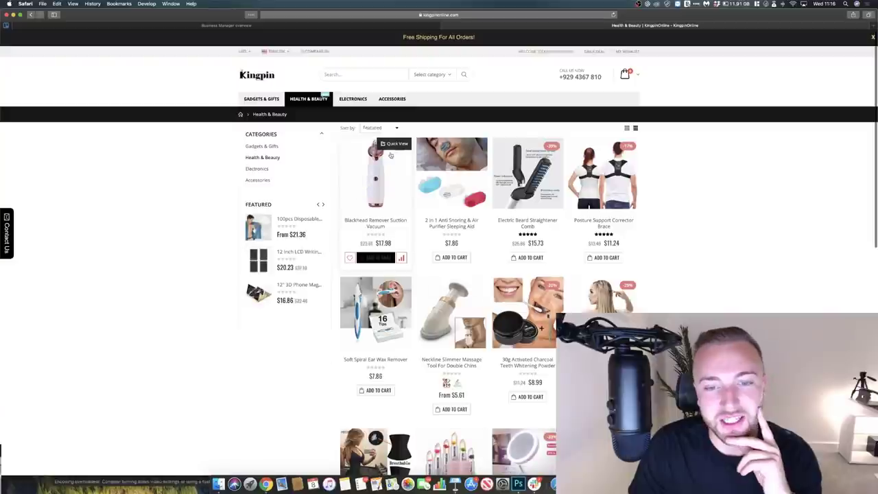
# - Open the Blackhead Remover Suction Vacuum product page and examine its price and product images
pyautogui.click(377, 201)
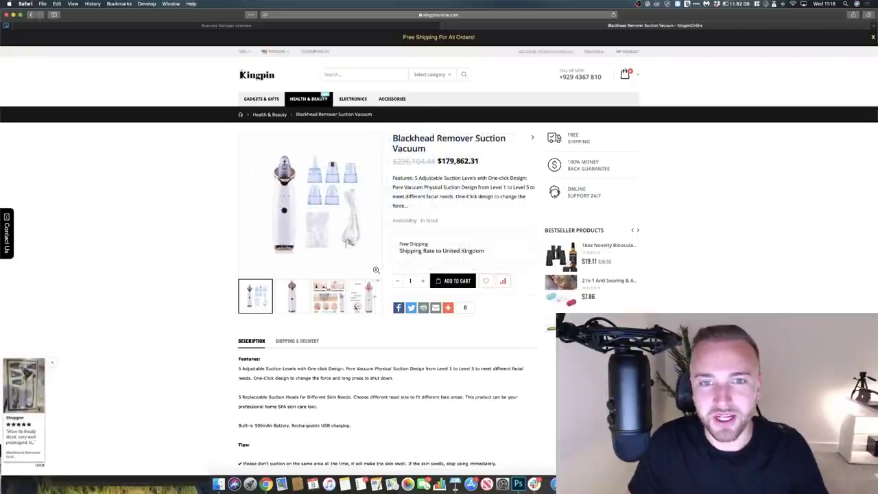
pyautogui.moveTo(456, 161); pyautogui.dragTo(478, 161)
pyautogui.click(445, 160)
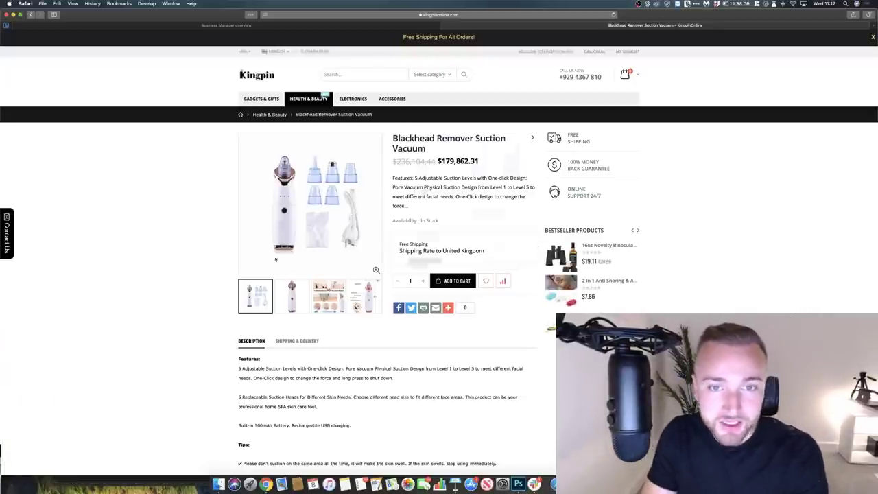
pyautogui.click(378, 183)
pyautogui.click(292, 296)
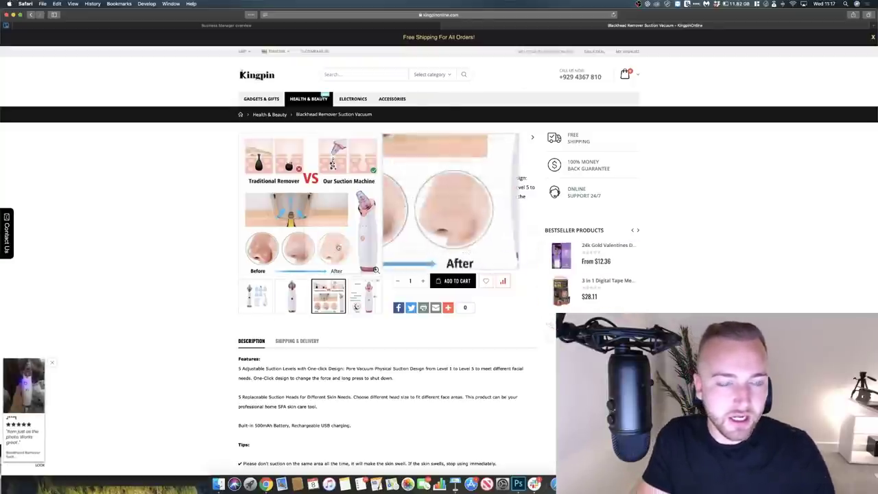
pyautogui.click(254, 295)
pyautogui.click(363, 295)
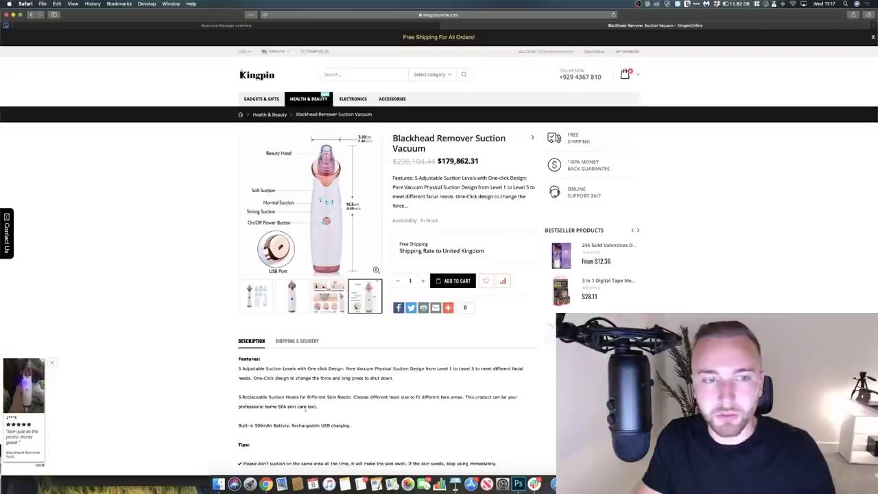
pyautogui.click(329, 295)
pyautogui.click(454, 483)
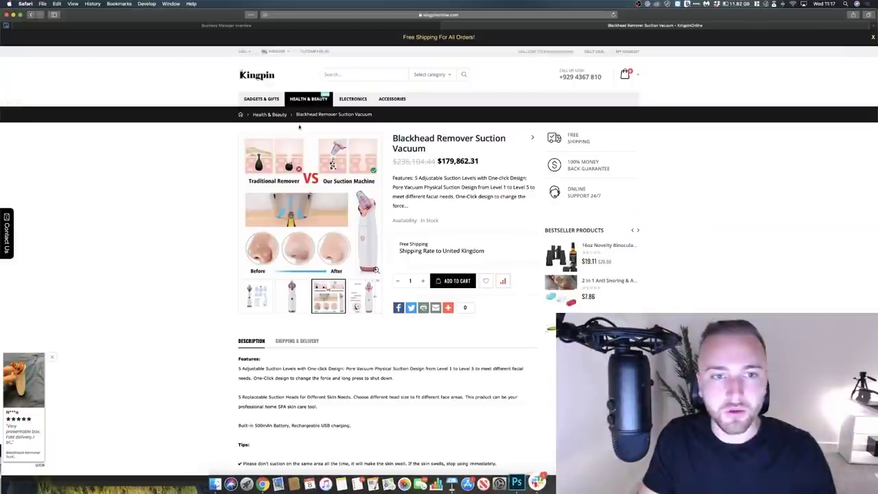
# - Switch to Facebook Business Manager and log in with the credentials already filled in
pyautogui.click(263, 26)
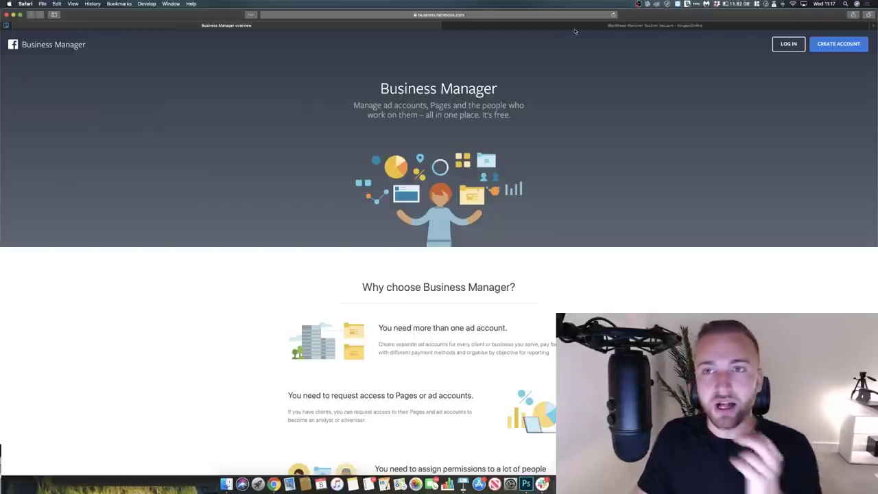
pyautogui.click(782, 47)
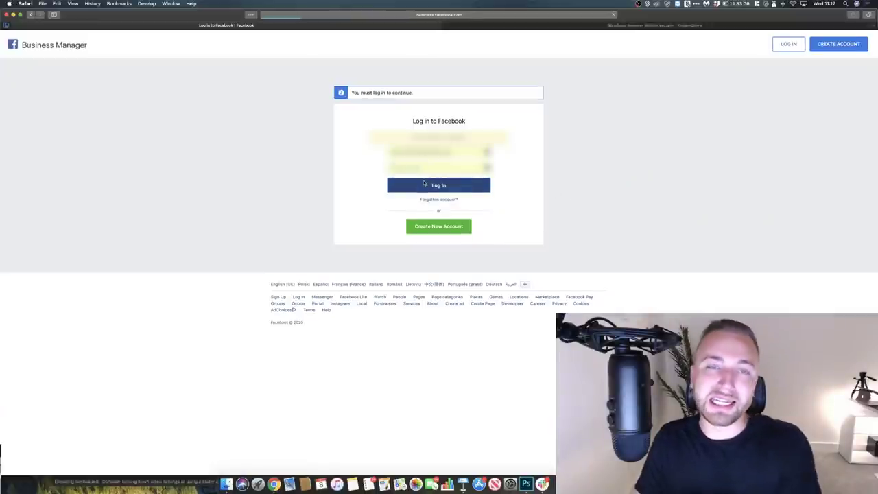
pyautogui.click(424, 184)
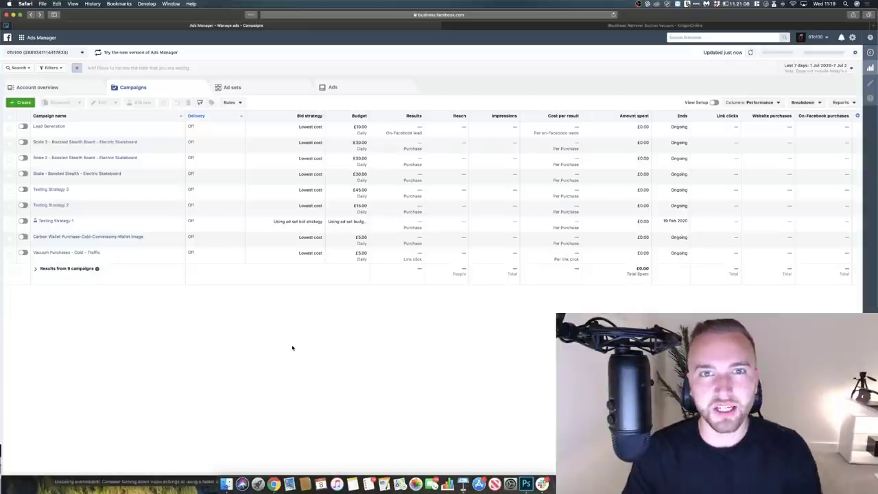
# - Create a new ad campaign with the Conversions marketing objective
pyautogui.click(20, 102)
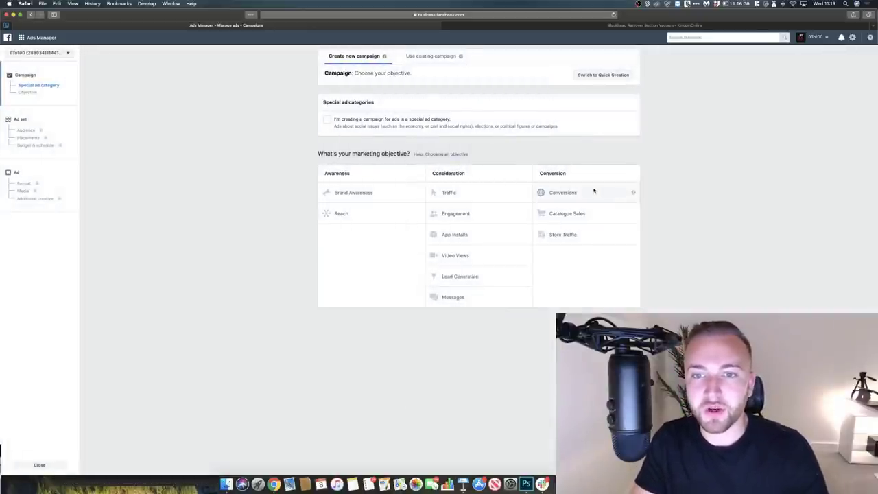
pyautogui.click(596, 192)
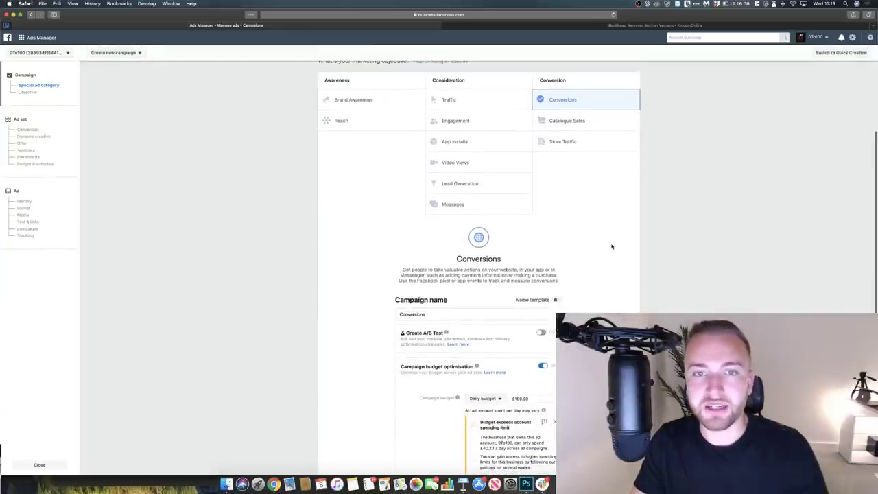
pyautogui.scroll(2, 612, 246)
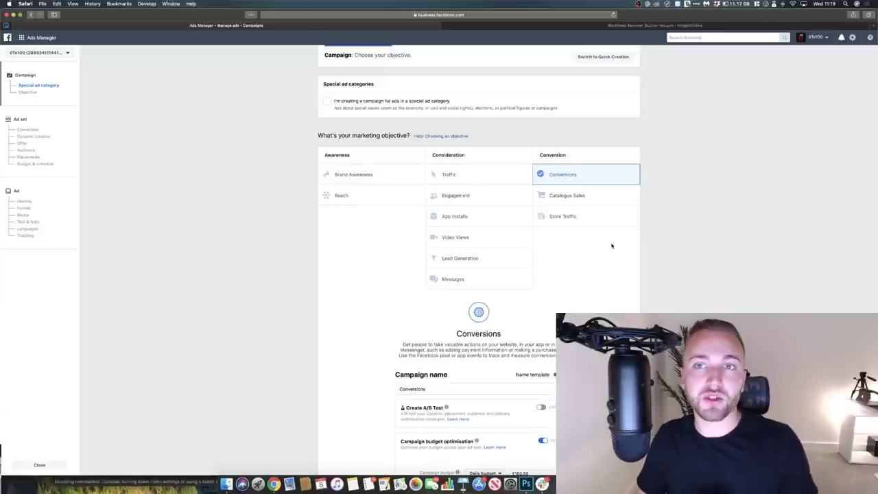
# - Check the blackhead remover product page, and name the campaign "Cold Conversions - Blackhead Remover"
pyautogui.click(660, 25)
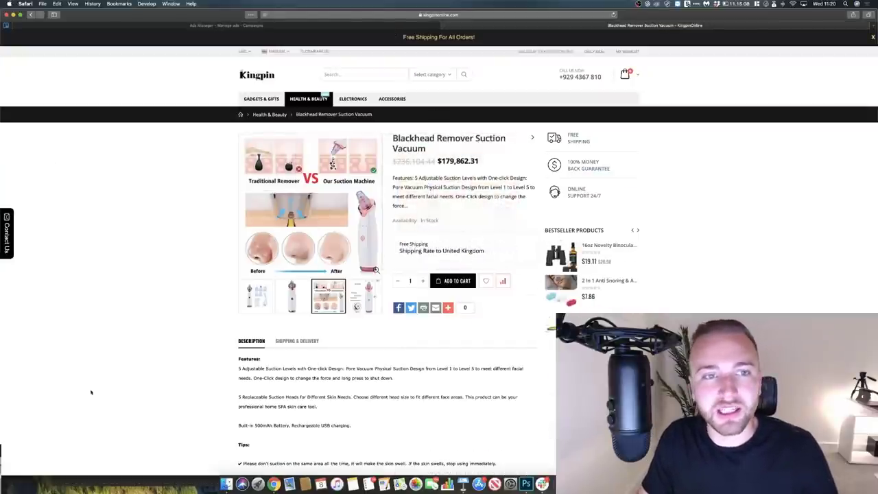
pyautogui.click(240, 26)
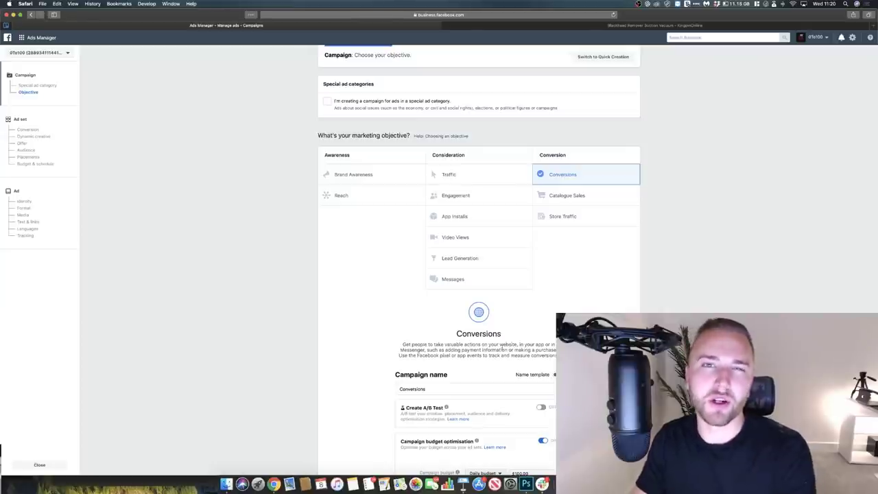
pyautogui.scroll(-2, 502, 348)
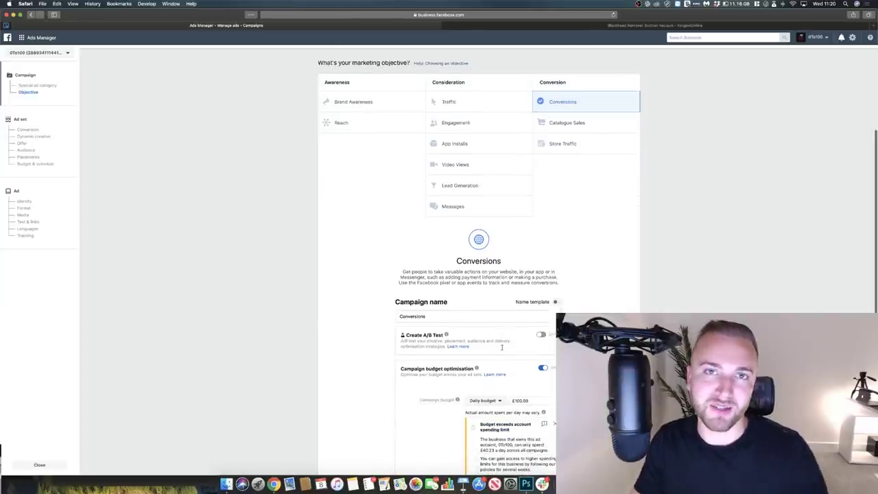
pyautogui.doubleClick(447, 320)
pyautogui.scroll(-3, 447, 320)
pyautogui.click(401, 196)
pyautogui.write('Cold Conversions')
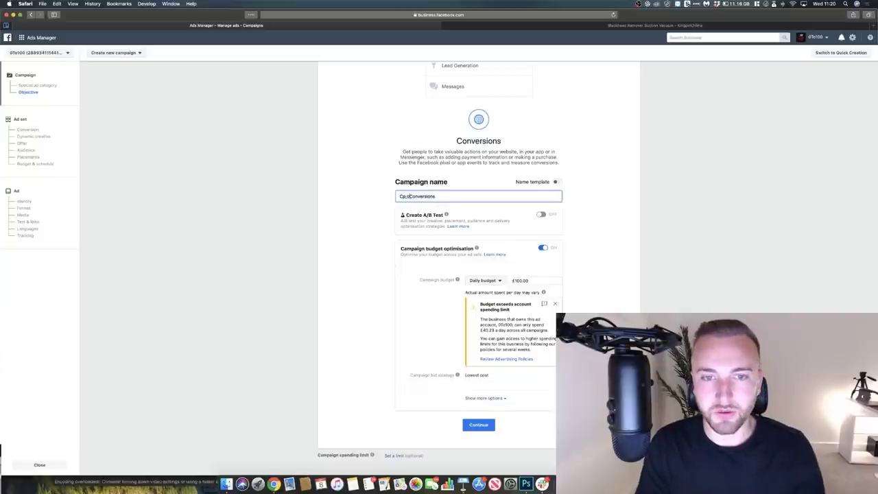
pyautogui.write(' - Blackhead Remover')
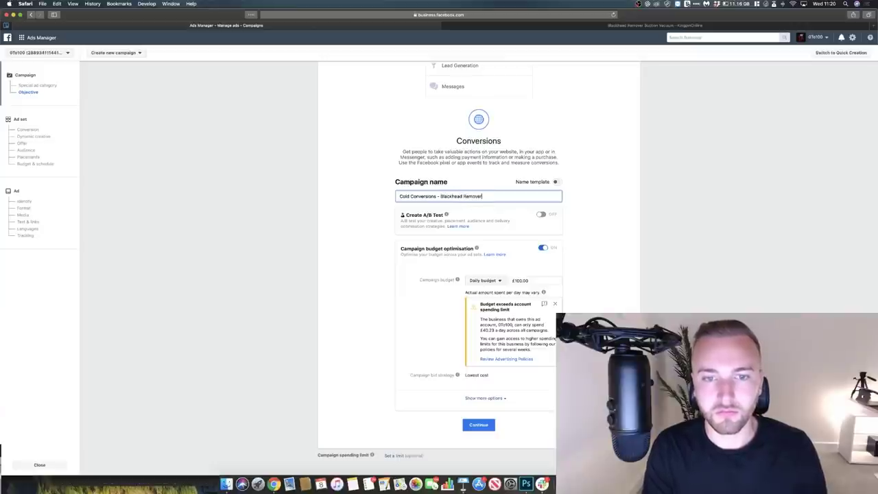
# - Set the campaign's daily budget to £10
pyautogui.click(526, 282)
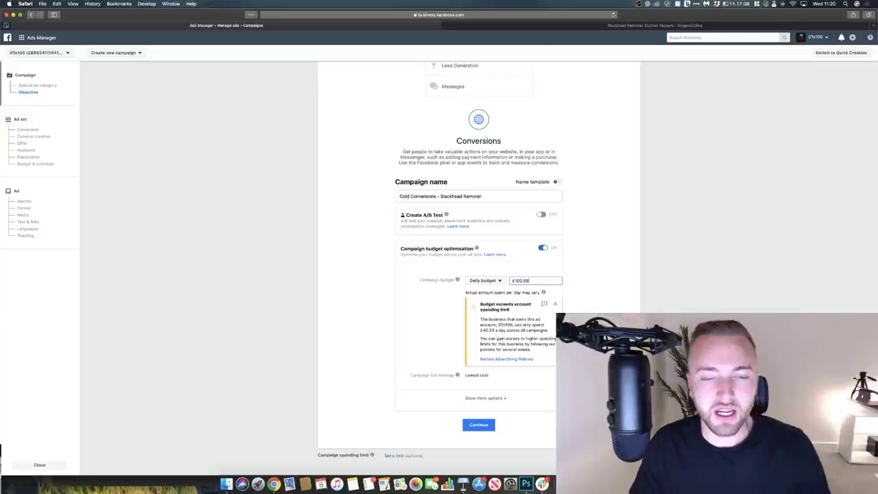
pyautogui.press('BackSpace')
pyautogui.press('BackSpace')
pyautogui.press('BackSpace')
pyautogui.press('BackSpace')
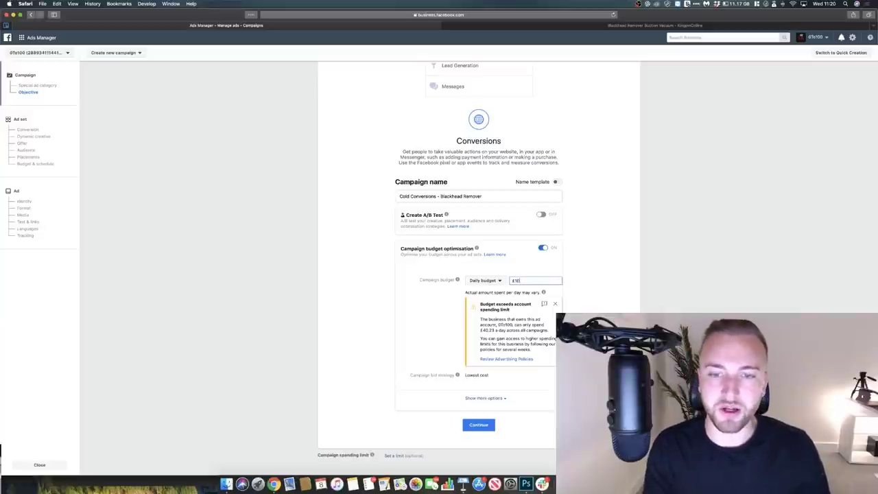
pyautogui.click(527, 287)
pyautogui.scroll(2, 527, 287)
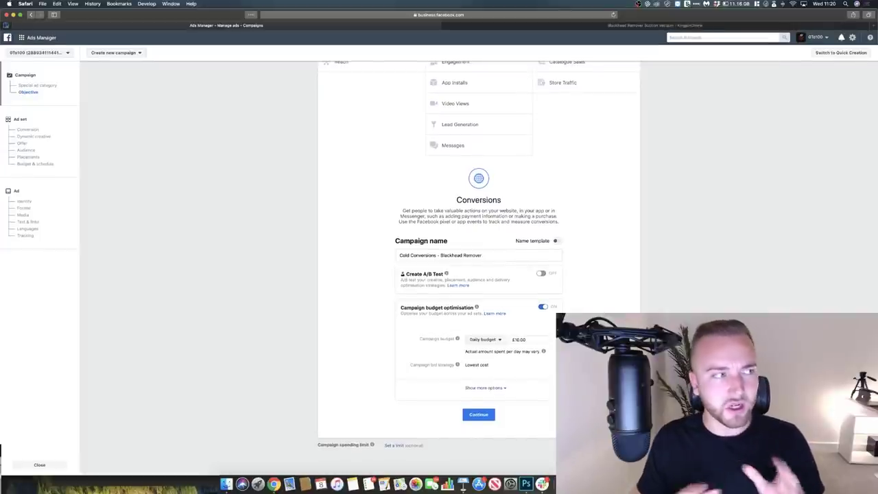
# - Set the campaign's daily budget to £5 and continue to the ad set settings
pyautogui.click(525, 339)
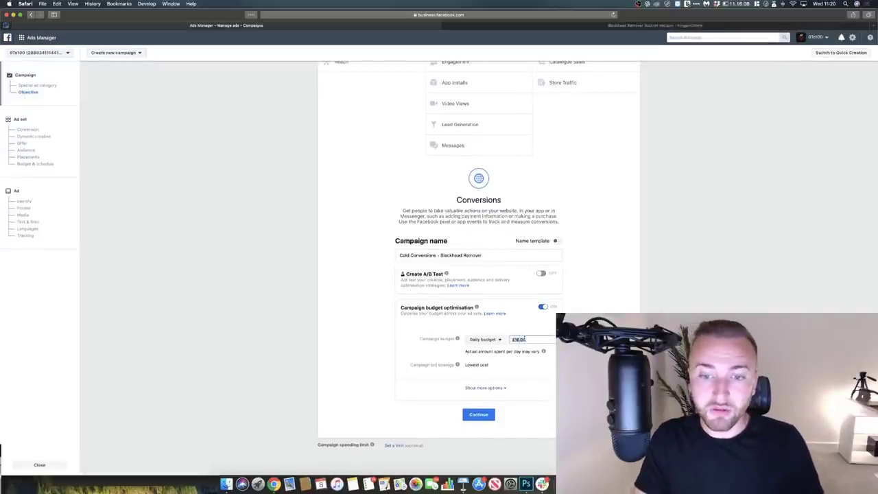
pyautogui.write('5')
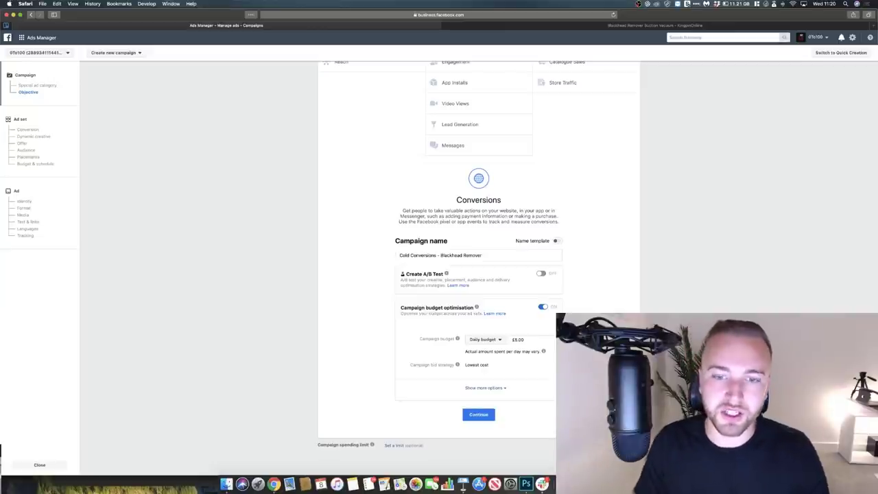
pyautogui.click(550, 339)
pyautogui.tripleClick(550, 339)
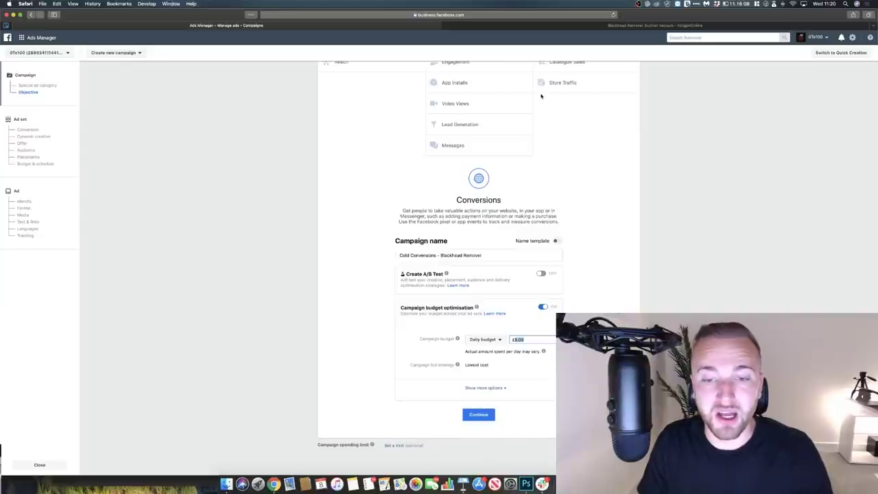
pyautogui.click(479, 415)
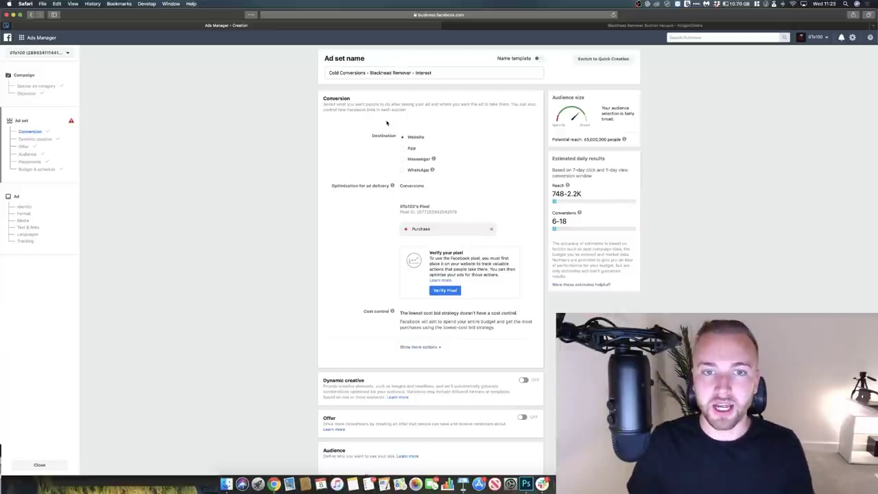
# - Examine the ad set's conversion event and the audience's location, age and gender settings
pyautogui.click(446, 229)
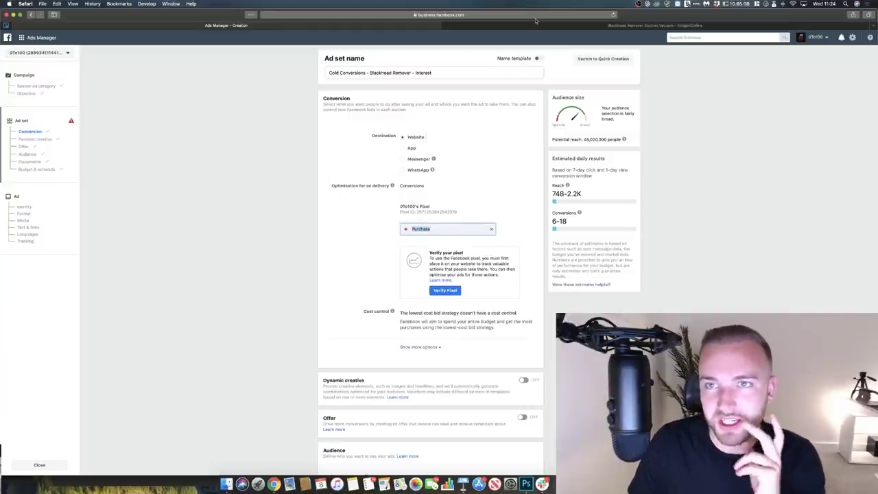
pyautogui.click(432, 230)
pyautogui.doubleClick(432, 230)
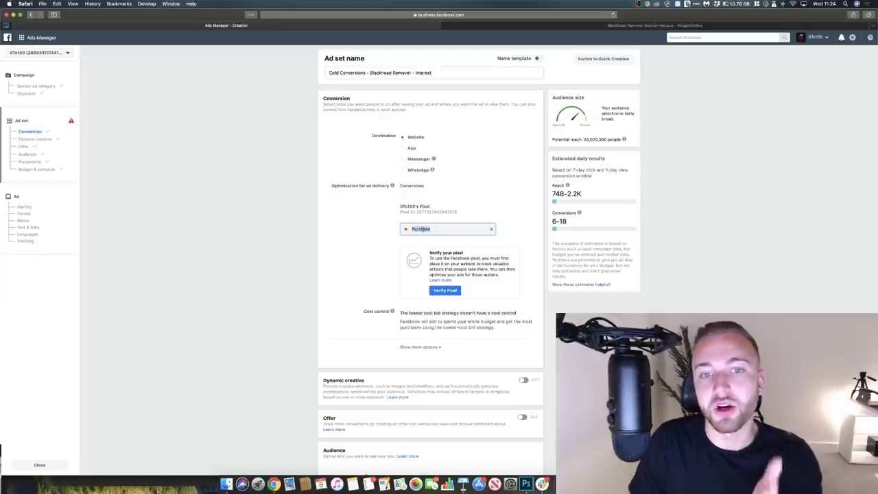
pyautogui.click(351, 267)
pyautogui.scroll(-5, 351, 268)
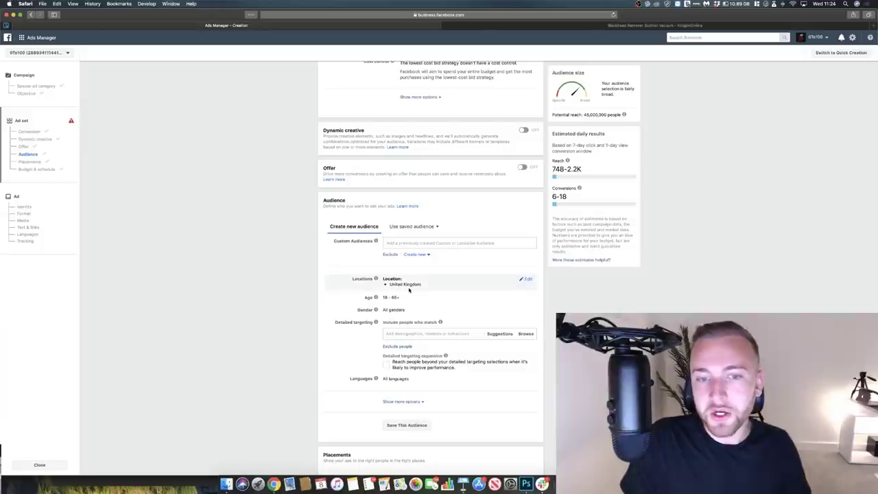
pyautogui.moveTo(376, 280)
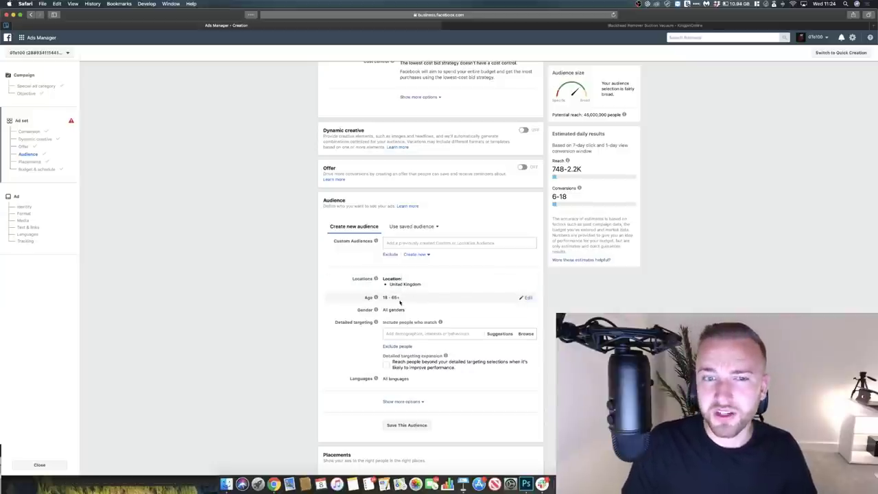
pyautogui.moveTo(377, 297)
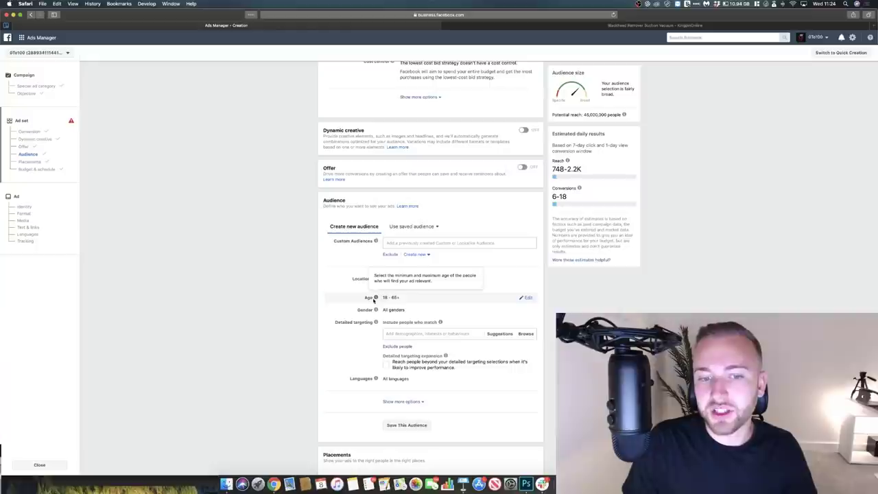
pyautogui.moveTo(389, 298); pyautogui.dragTo(415, 298)
pyautogui.click(391, 297)
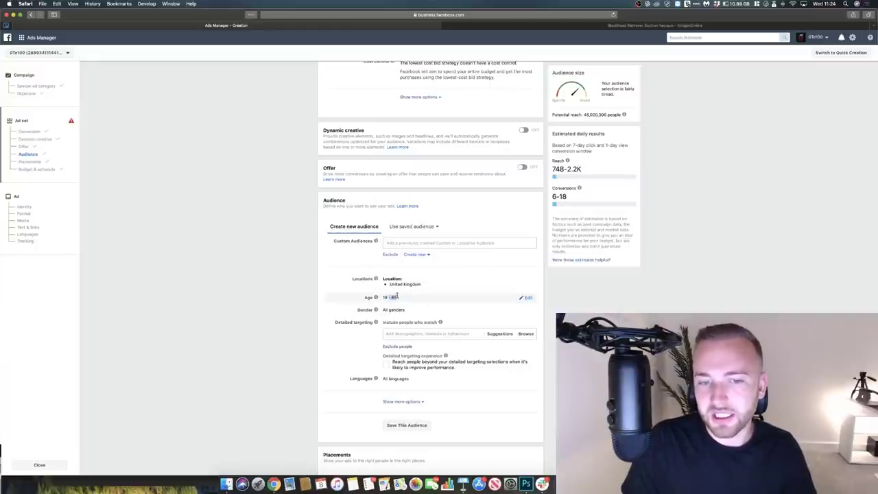
pyautogui.moveTo(391, 297); pyautogui.dragTo(404, 297)
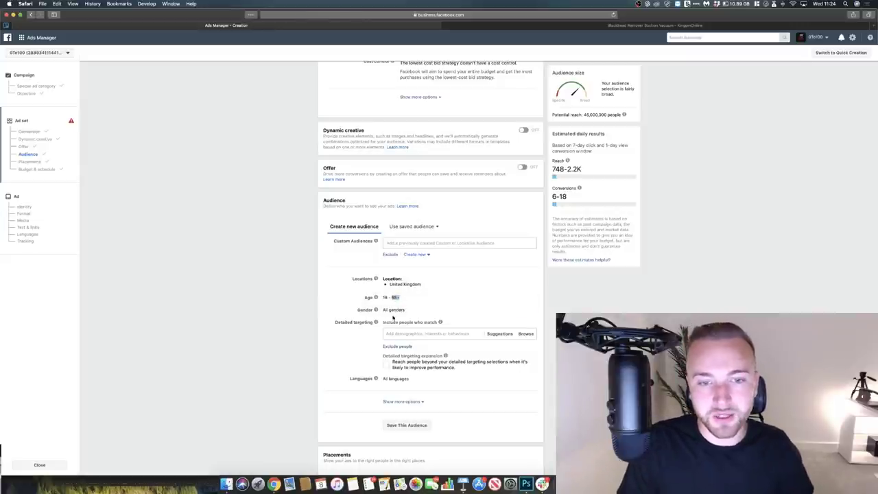
pyautogui.click(389, 310)
# - Review the blackhead remover's product images in the store, and return to the ad set's detailed targeting
pyautogui.hotkey('ctrl', 'Tab')
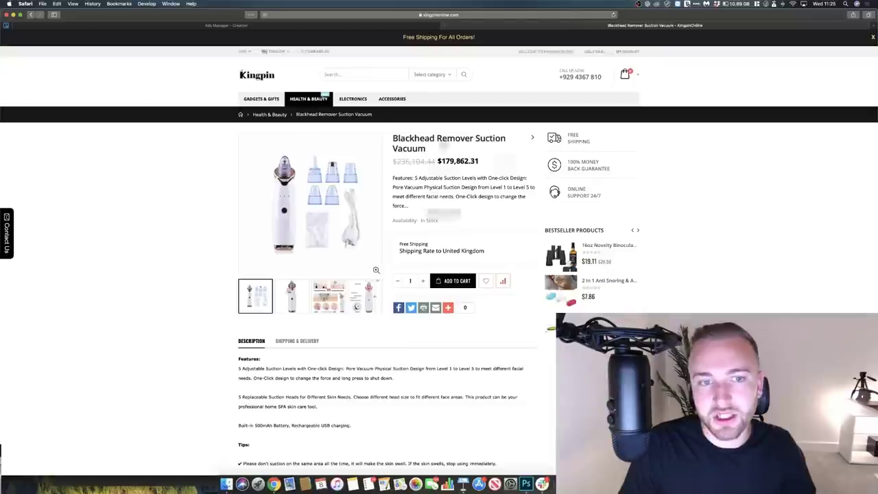
pyautogui.click(277, 304)
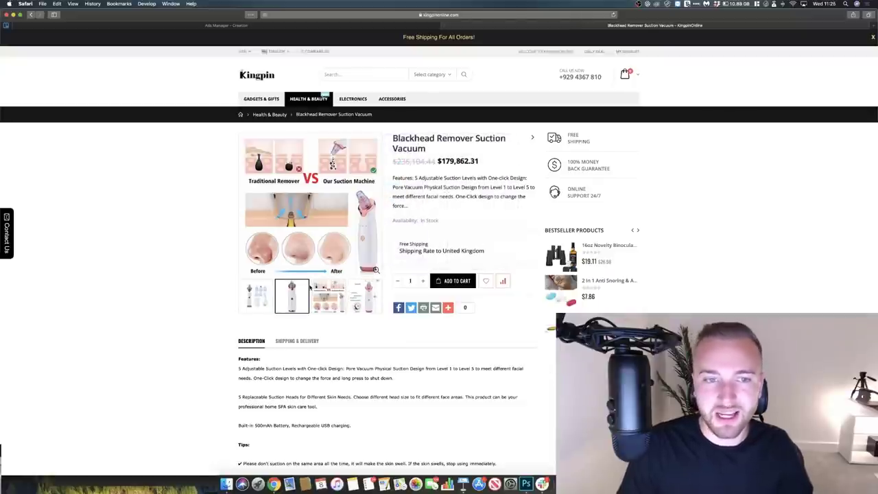
pyautogui.click(359, 300)
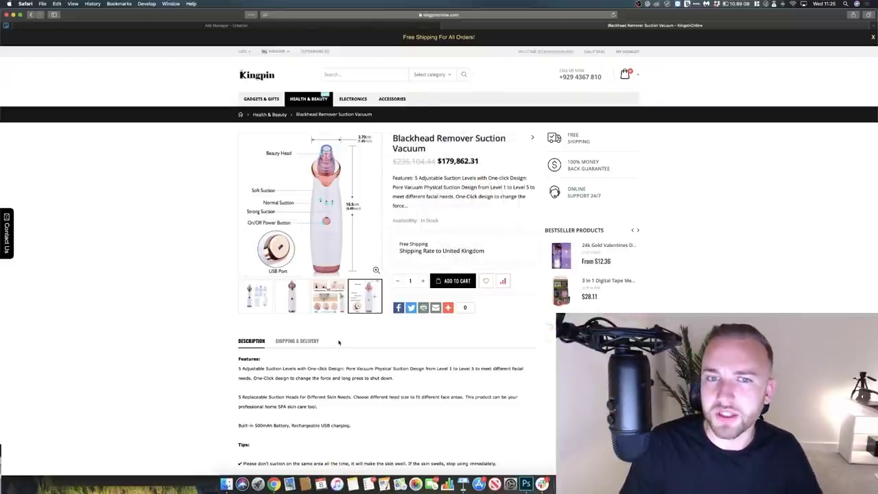
pyautogui.click(350, 26)
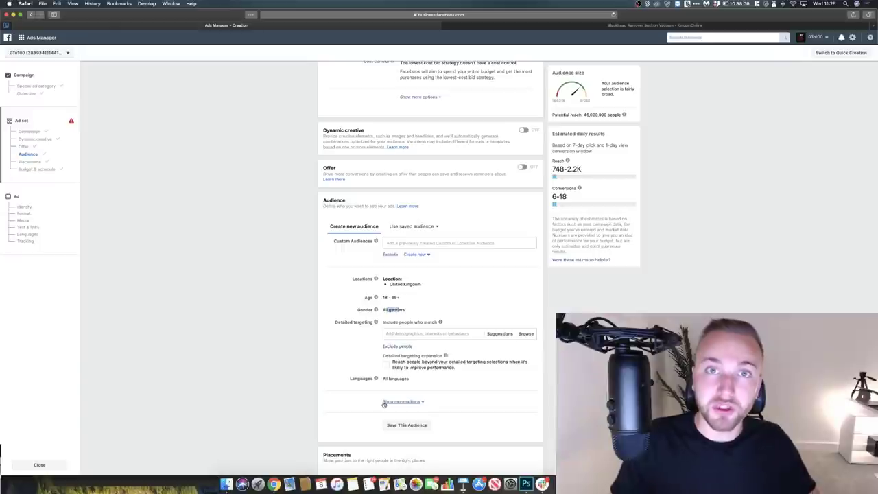
pyautogui.click(428, 333)
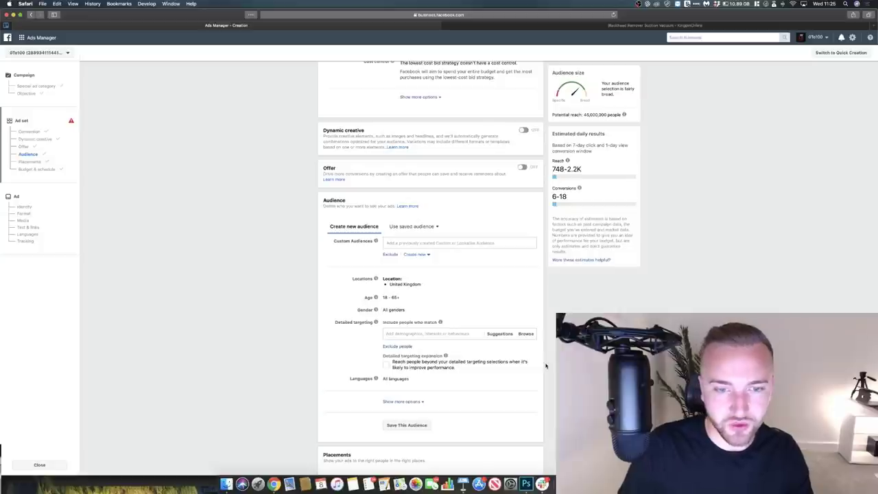
# - Add the Beauty interest to the ad set's detailed targeting
pyautogui.write('beauty')
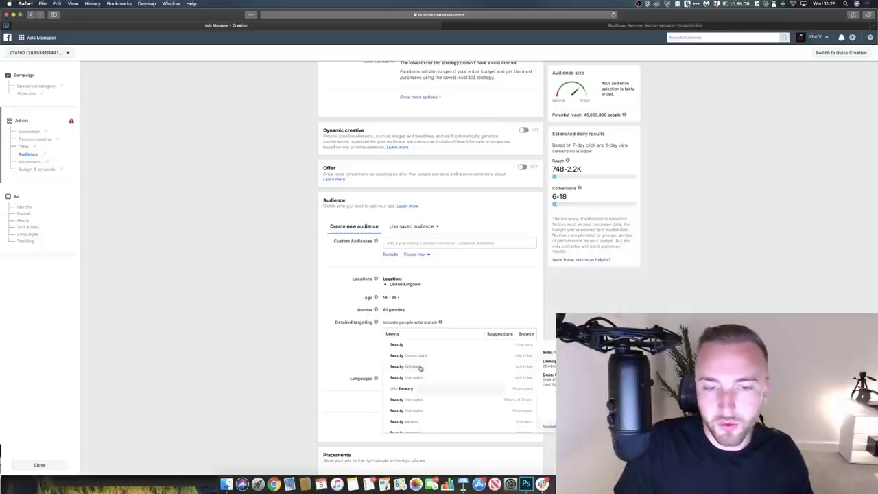
pyautogui.click(395, 346)
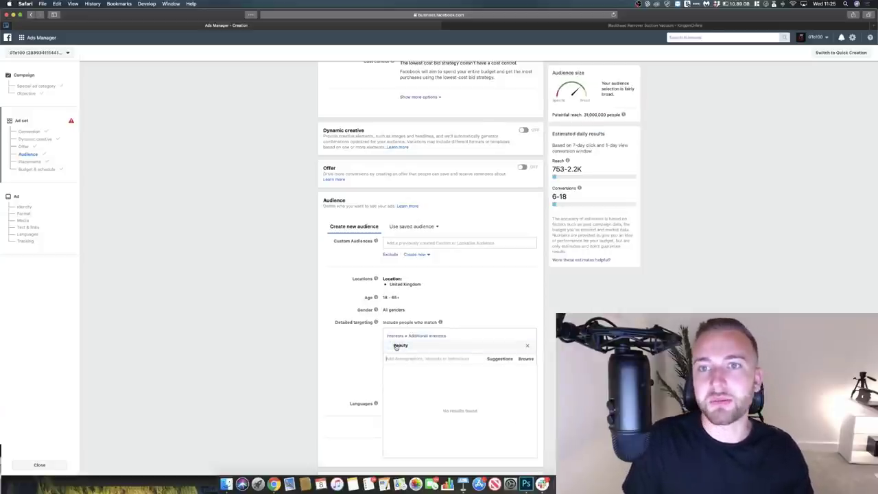
pyautogui.click(355, 337)
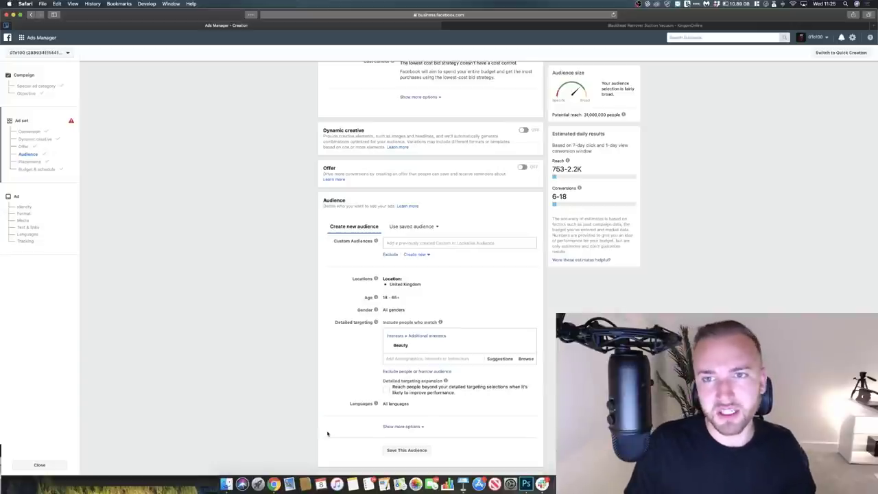
pyautogui.moveTo(417, 350)
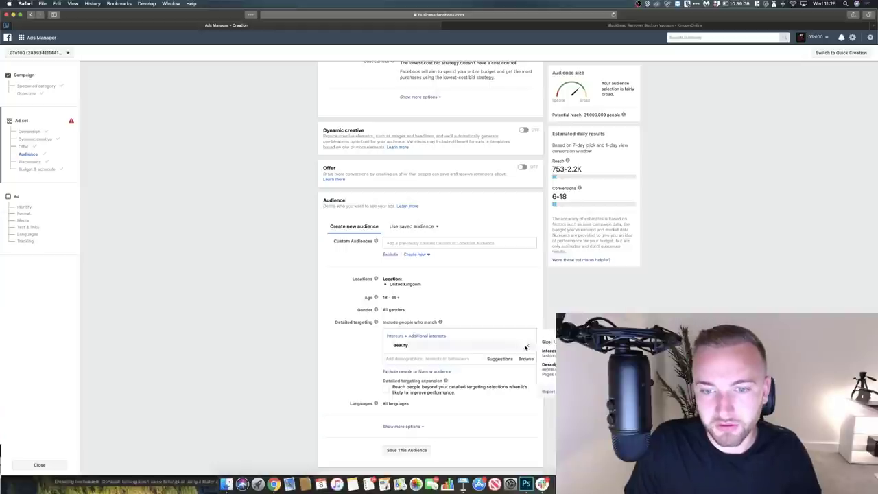
# - Replace the Beauty interest with suggested related ones, trying Skin care and keeping only Beautiful Skin
pyautogui.click(495, 358)
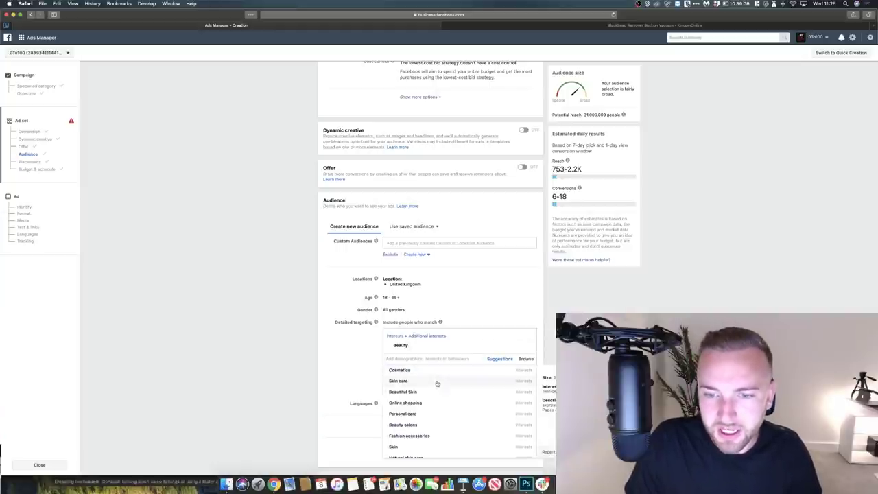
pyautogui.moveTo(434, 371)
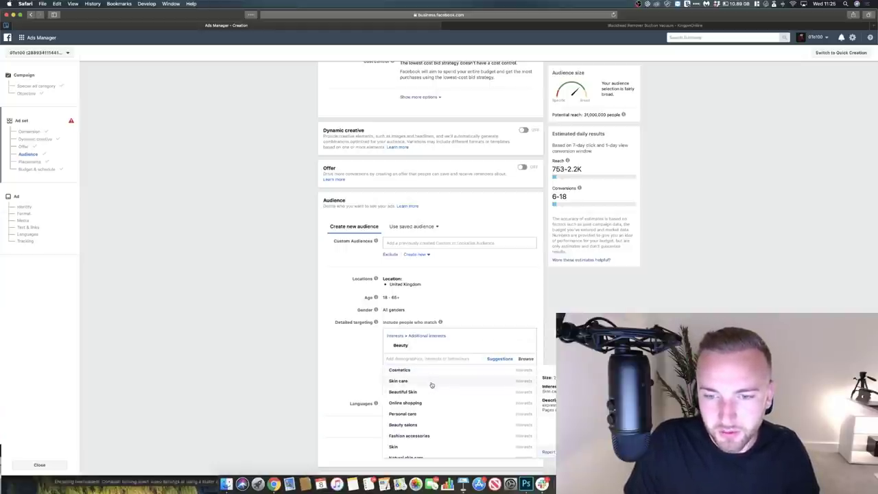
pyautogui.click(430, 383)
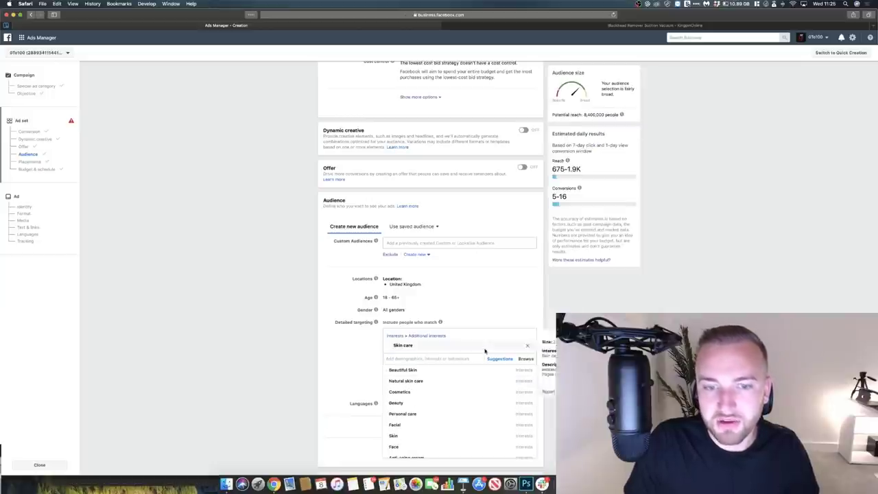
pyautogui.click(422, 374)
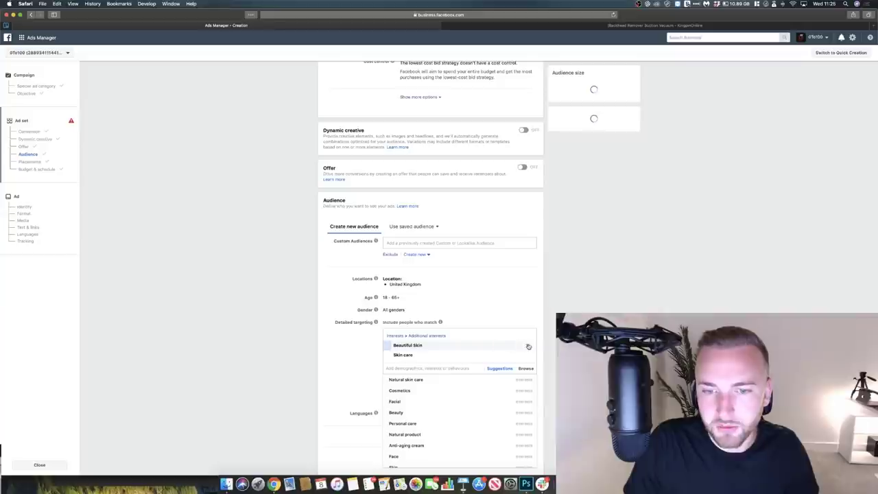
pyautogui.click(528, 357)
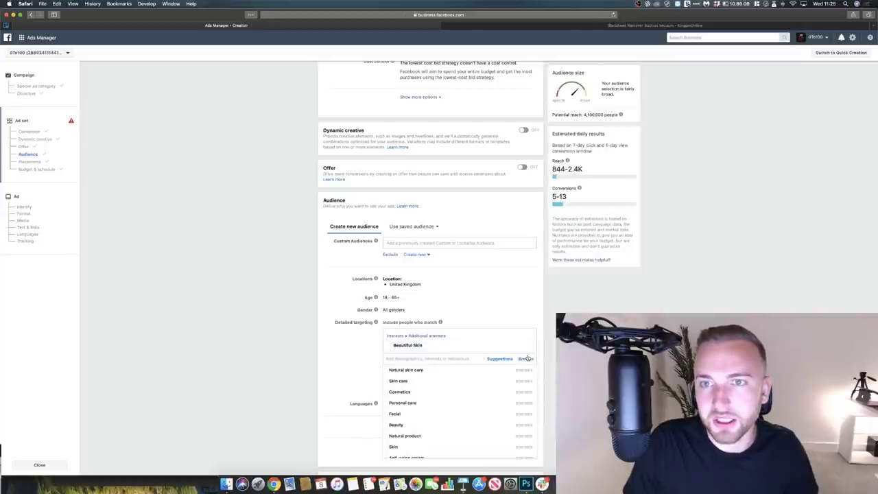
pyautogui.click(480, 206)
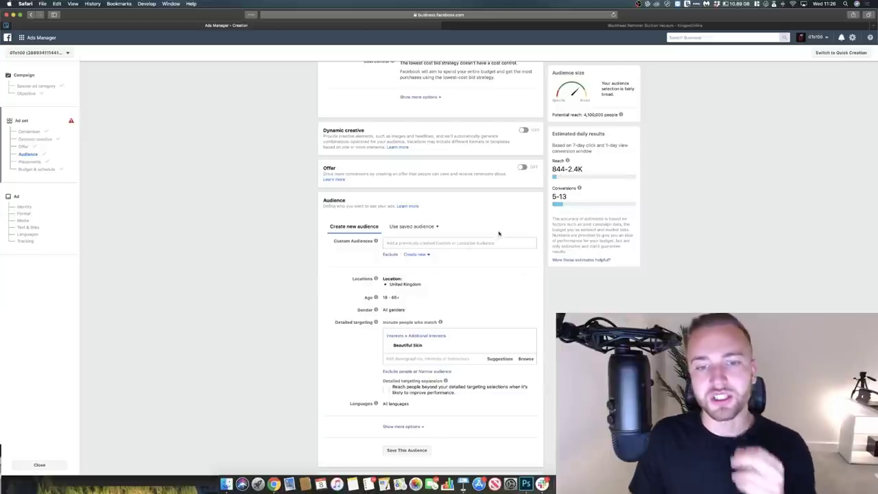
# - Try adding the suggested Skin care and Cosmetics interests alongside Beautiful Skin, and remove both again
pyautogui.click(486, 365)
pyautogui.click(447, 380)
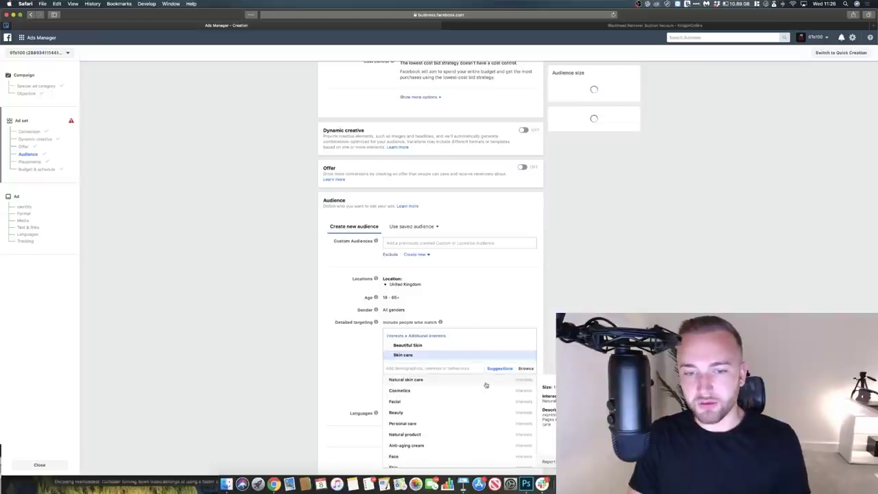
pyautogui.click(448, 390)
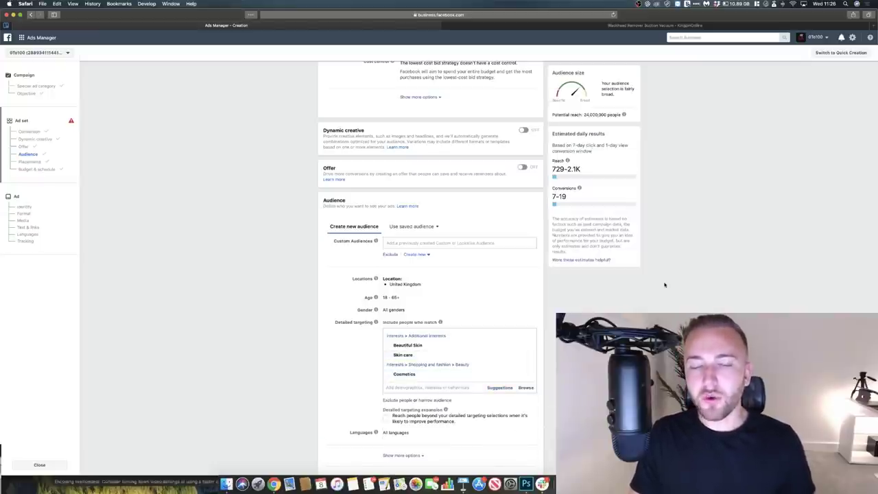
pyautogui.moveTo(516, 357)
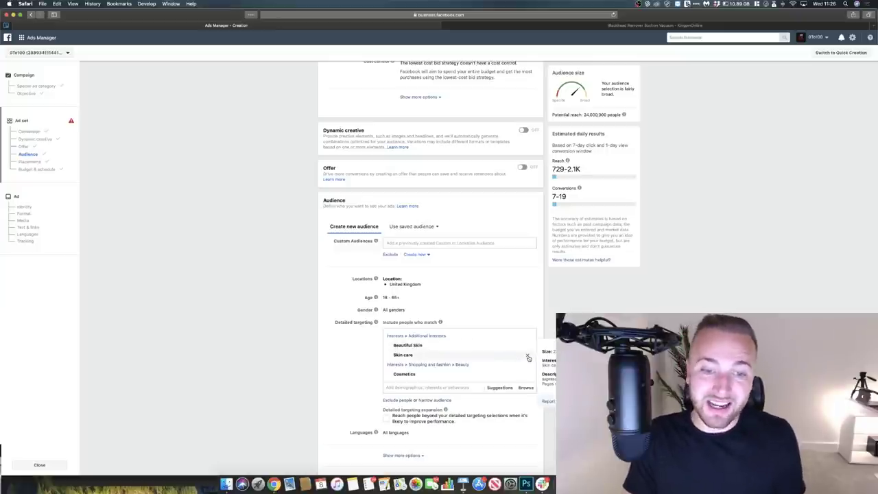
pyautogui.click(528, 357)
pyautogui.click(527, 365)
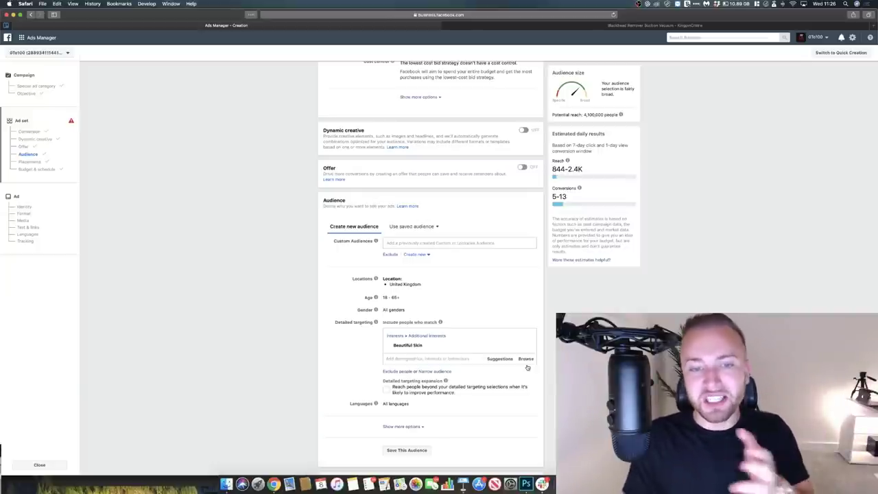
# - Review the ad set's placement options and choose Automatic placements
pyautogui.scroll(-4, 538, 349)
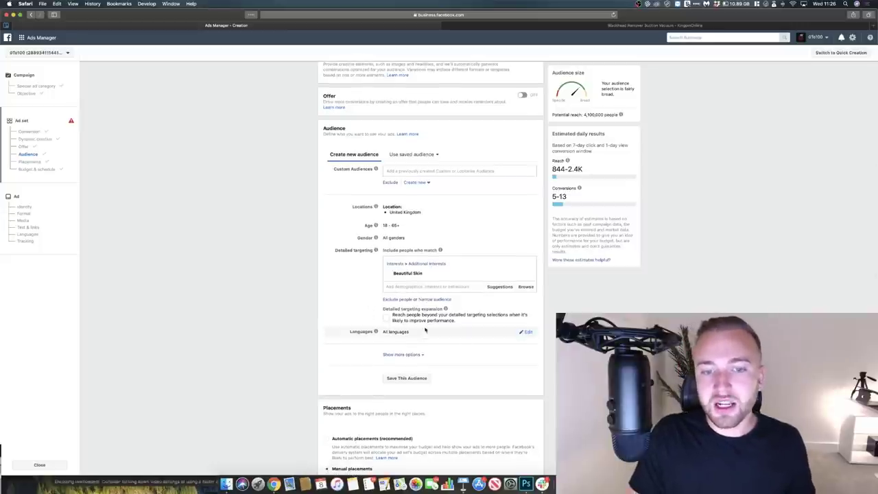
pyautogui.scroll(-4, 431, 268)
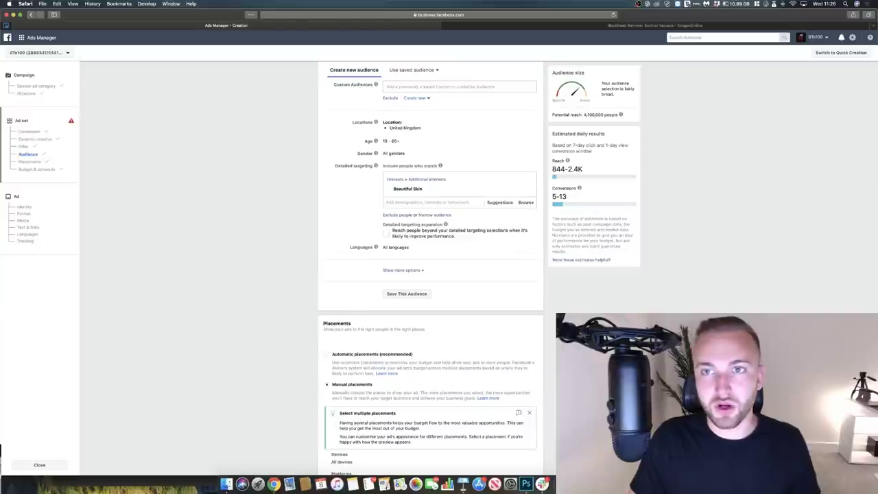
pyautogui.scroll(-3, 431, 274)
pyautogui.scroll(-3, 430, 275)
pyautogui.scroll(-5, 331, 132)
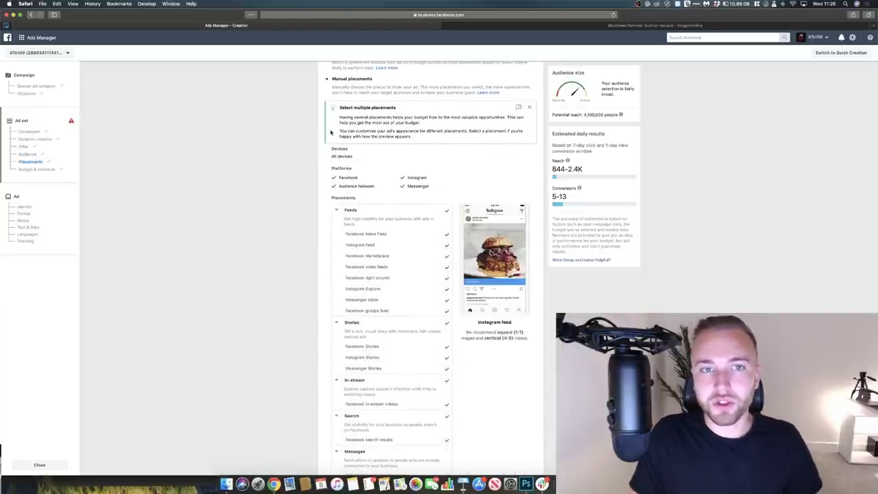
pyautogui.scroll(3, 331, 132)
pyautogui.click(327, 179)
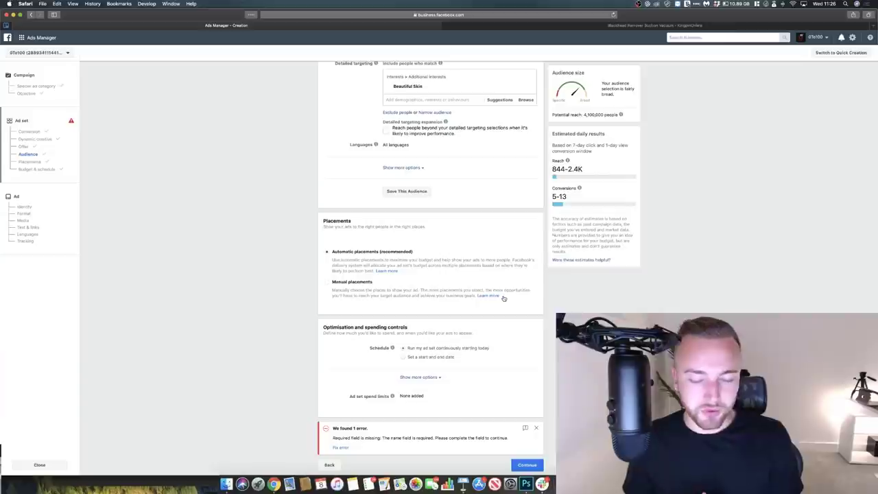
# - Examine the platforms and placements offered under Manual placements, and return the ad set to Automatic placements
pyautogui.click(360, 285)
pyautogui.scroll(-5, 412, 260)
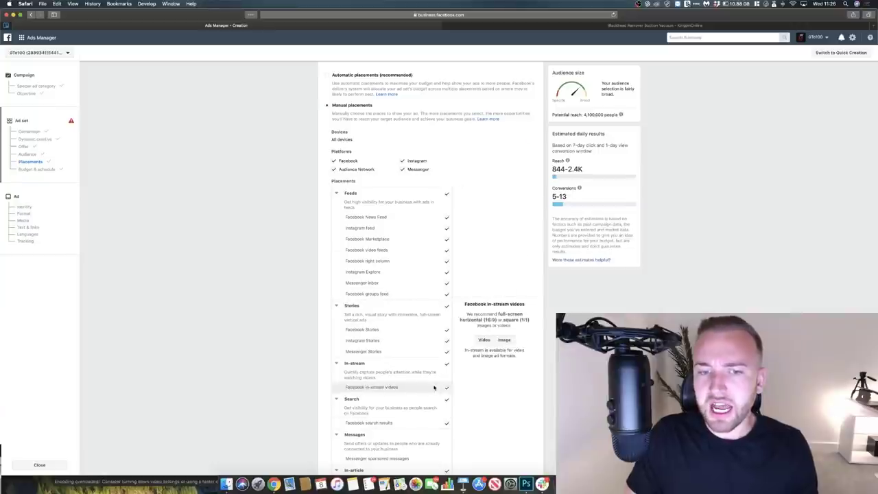
pyautogui.scroll(-1, 432, 343)
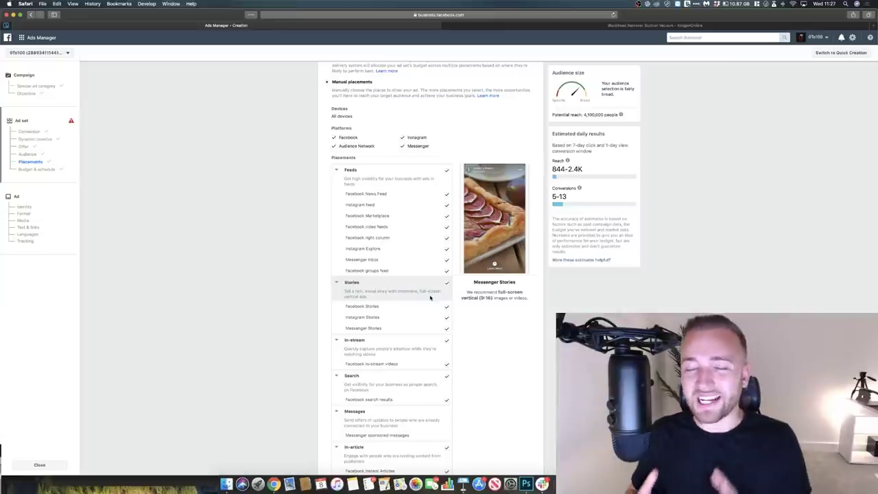
pyautogui.scroll(3, 430, 298)
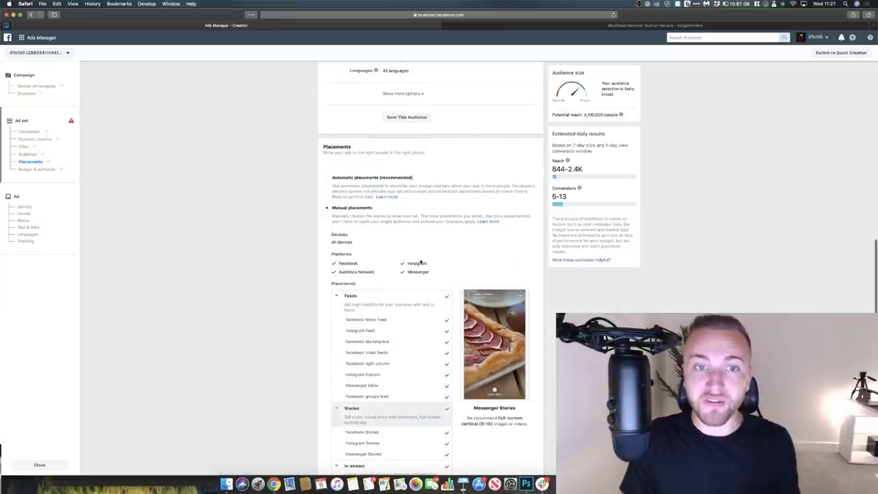
pyautogui.click(328, 180)
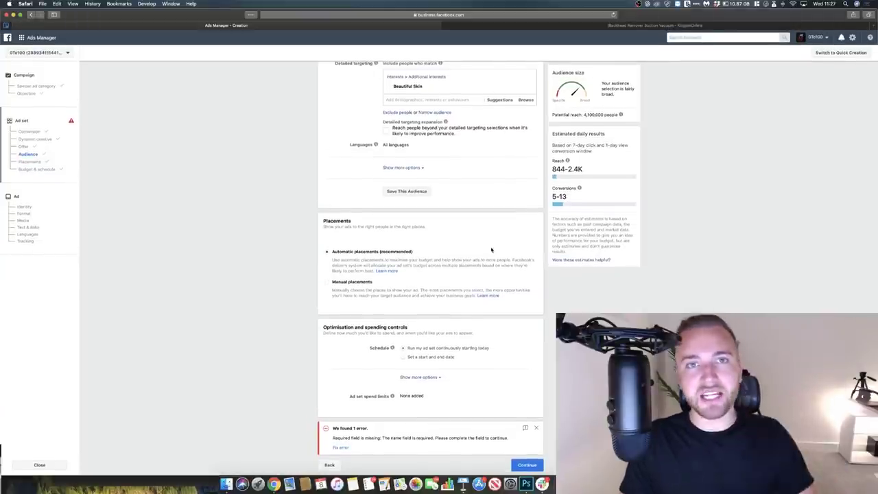
# - Continue to the ad settings and name the ad "Cold Conversions - Blackhead Remover - Demo Video"
pyautogui.click(526, 465)
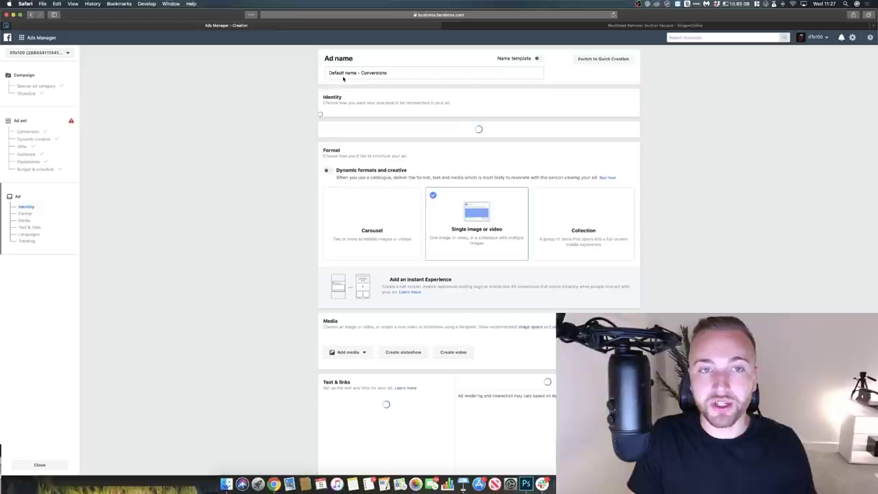
pyautogui.click(344, 76)
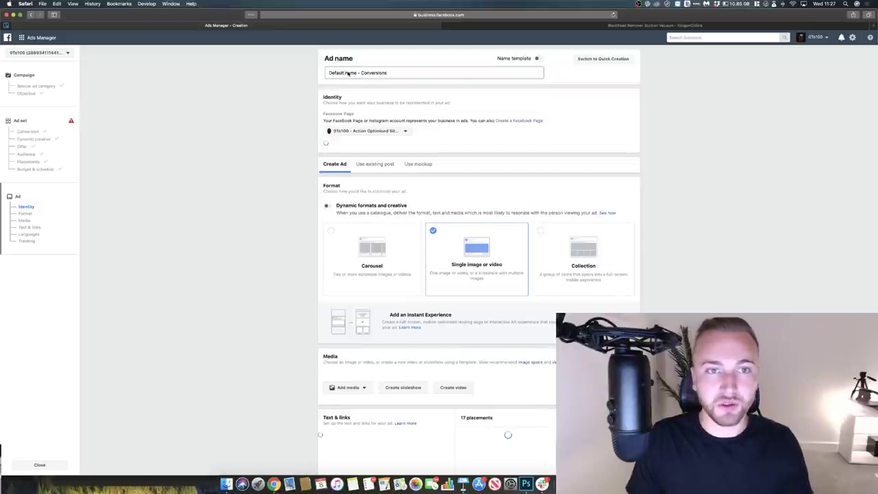
pyautogui.tripleClick(349, 73)
pyautogui.press('BackSpace')
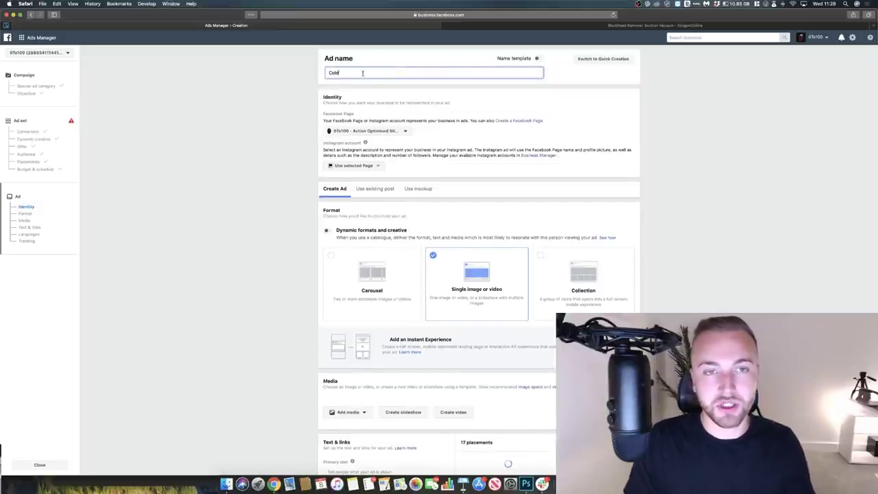
pyautogui.click(524, 317)
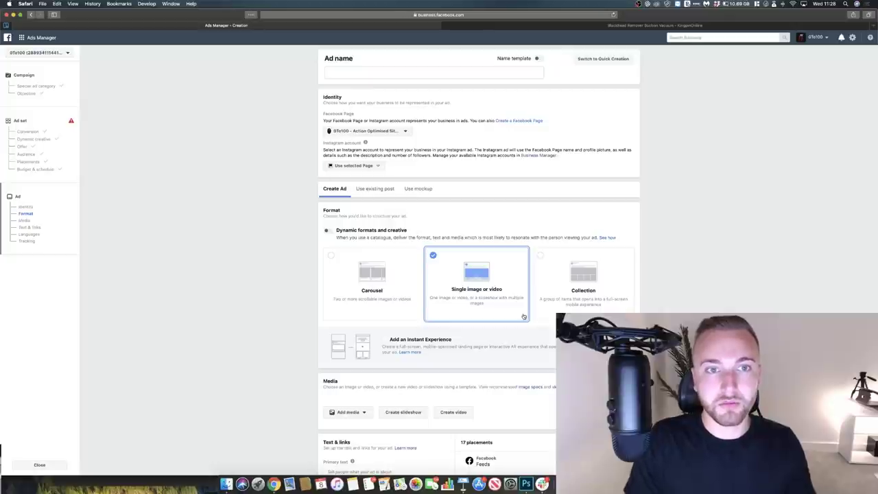
pyautogui.click(334, 76)
pyautogui.write('Cold Co')
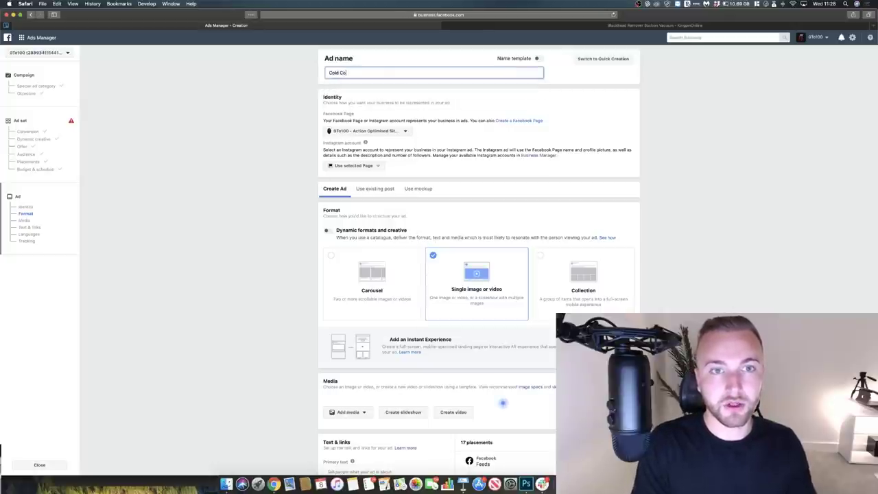
pyautogui.write('nversions - B')
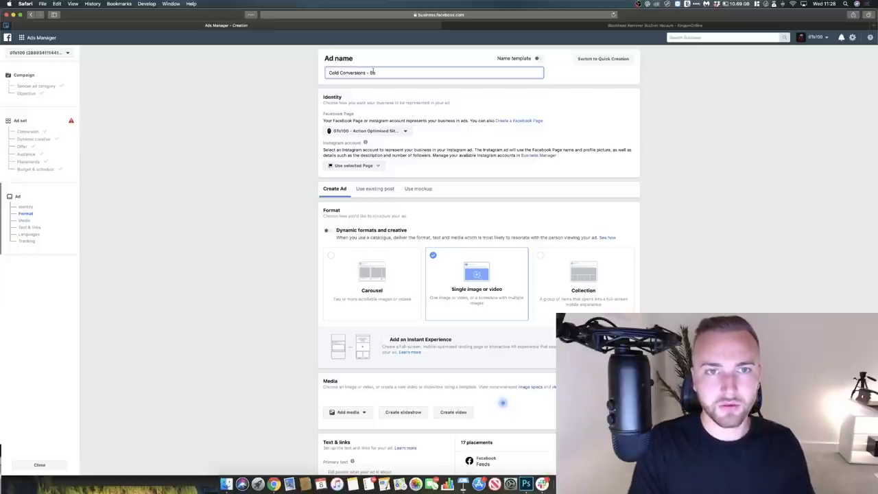
pyautogui.write('head Remover -')
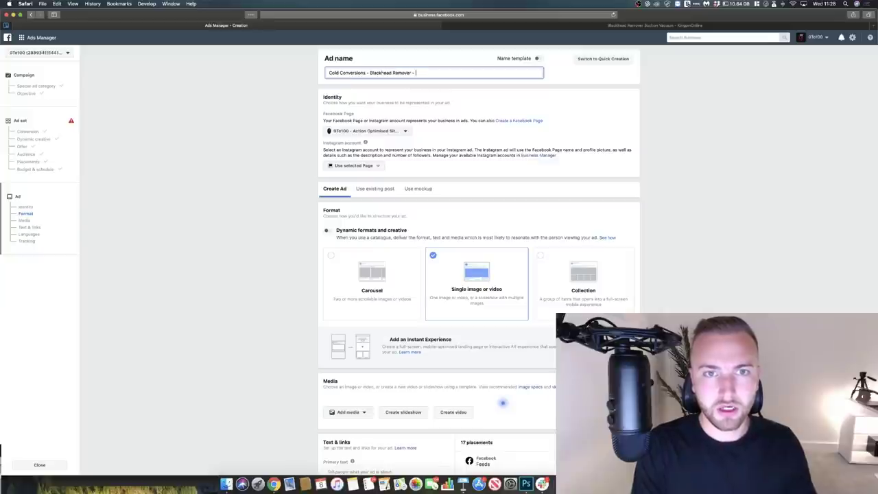
pyautogui.write(' Demo Video')
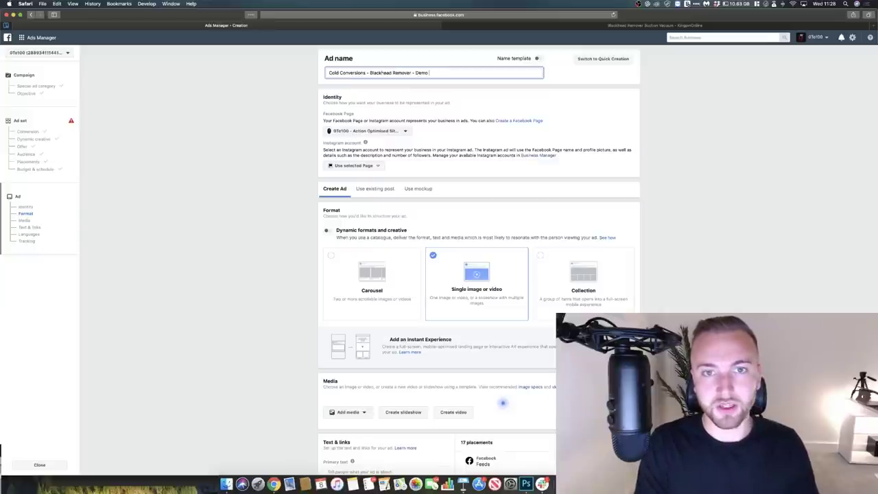
pyautogui.click(437, 166)
# - Set the ad's Instagram account to the connected personal account instead of the selected Page
pyautogui.scroll(-1, 405, 165)
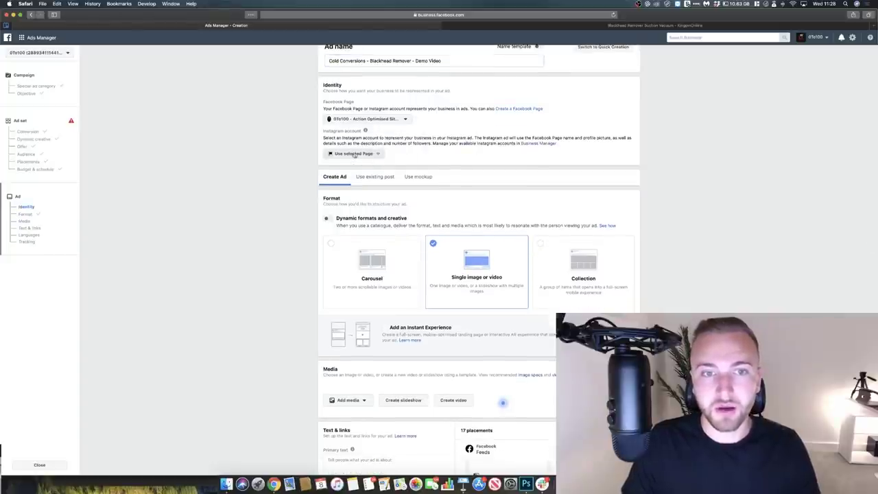
pyautogui.click(355, 155)
pyautogui.click(352, 181)
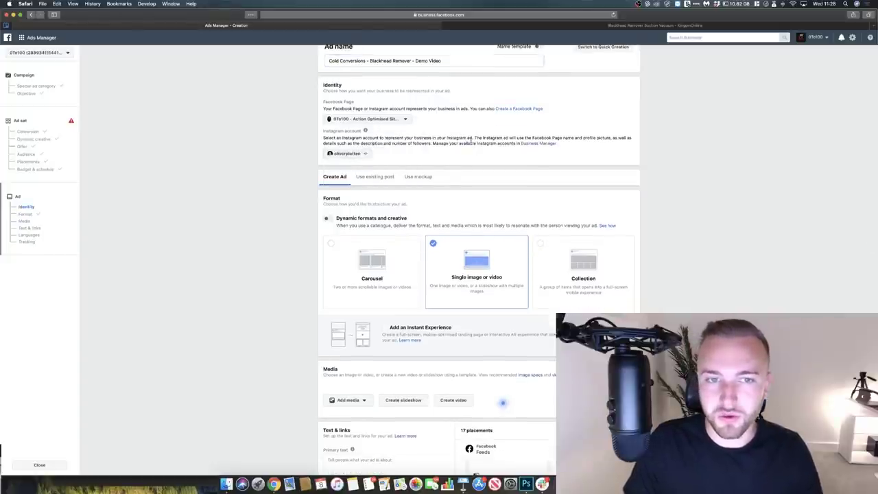
pyautogui.click(366, 153)
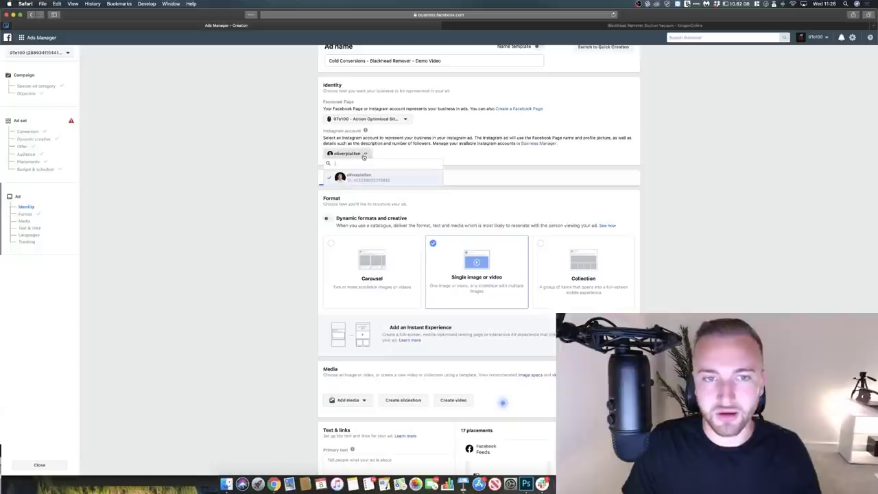
pyautogui.click(406, 148)
# - Add the video "WhatsApp Video 2020-07-04 at 11.18.41 (1).mp4" as the single-video ad's media
pyautogui.scroll(-3, 391, 158)
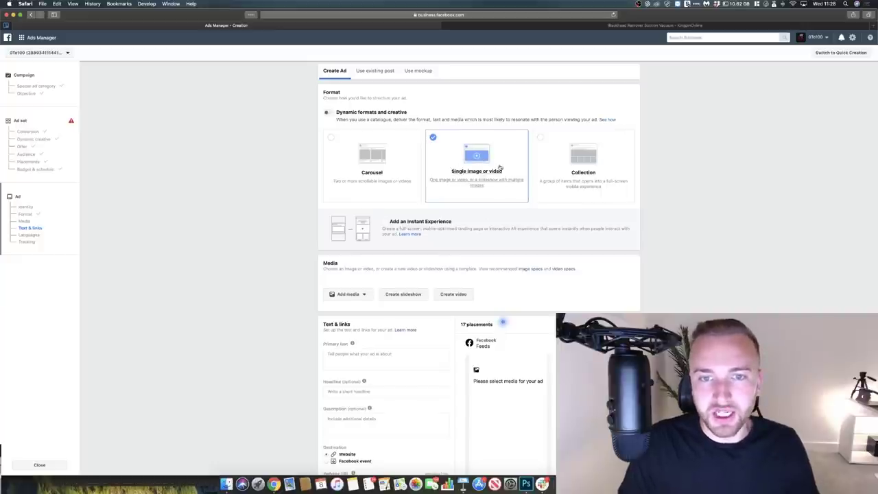
pyautogui.scroll(-1, 782, 222)
pyautogui.scroll(-3, 782, 223)
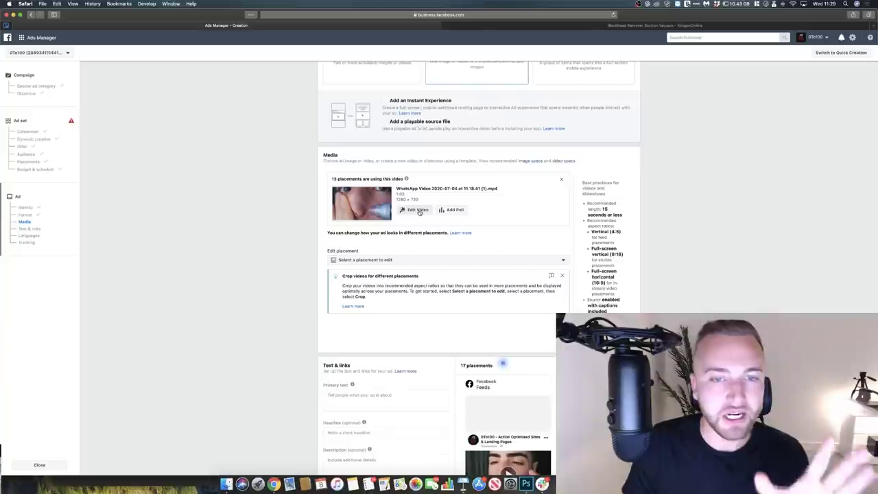
# - Preview the demo video at several points in the video editor, and close the editor without editing the video
pyautogui.click(418, 210)
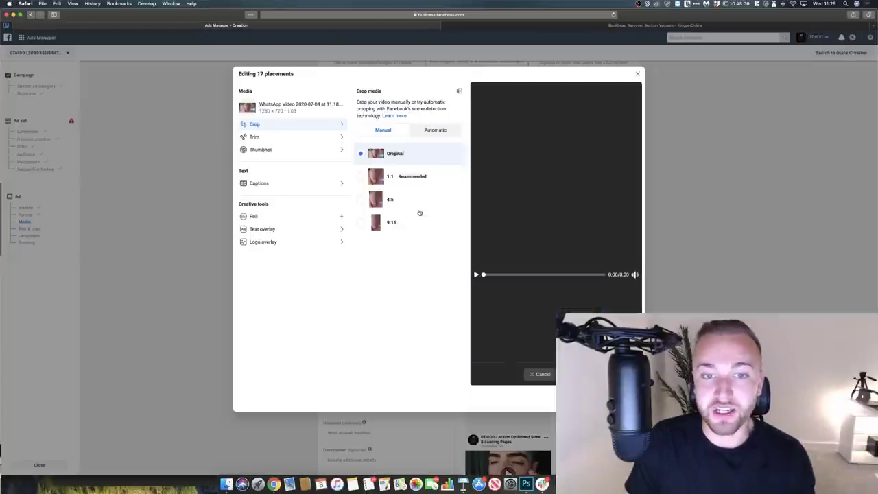
pyautogui.click(475, 275)
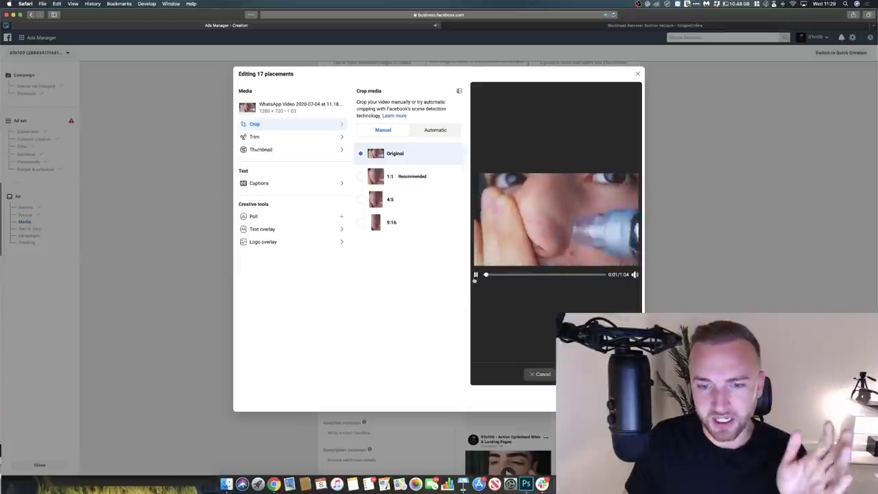
pyautogui.press('XF86AudioRaiseVolume')
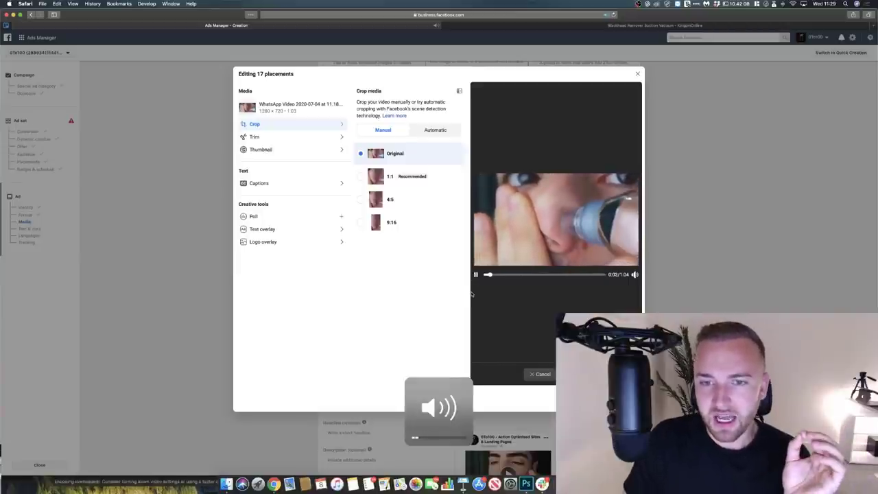
pyautogui.press('XF86AudioLowerVolume')
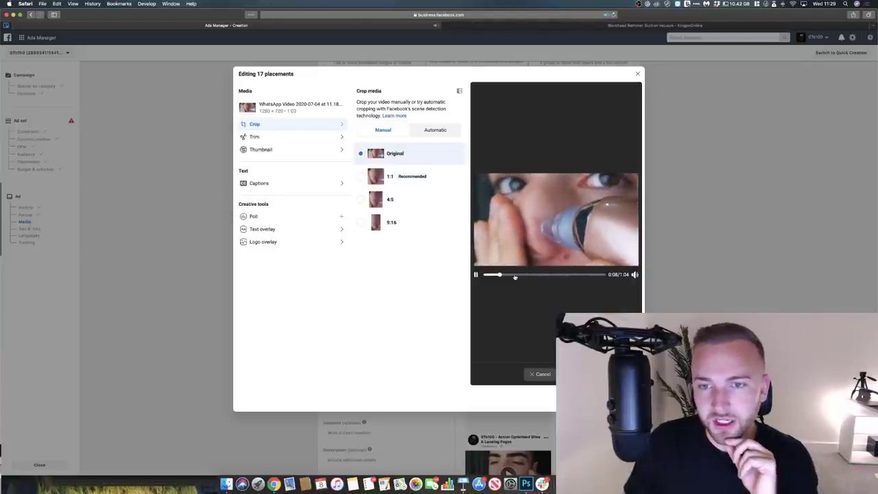
pyautogui.click(514, 275)
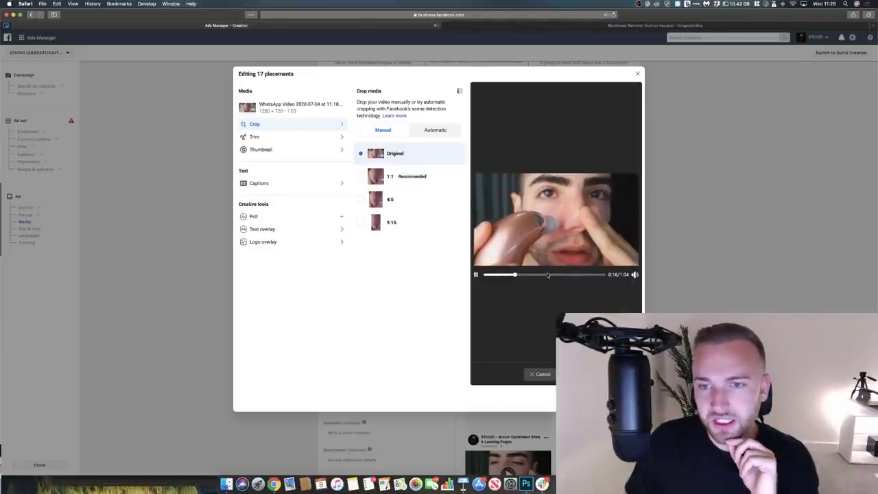
pyautogui.click(540, 274)
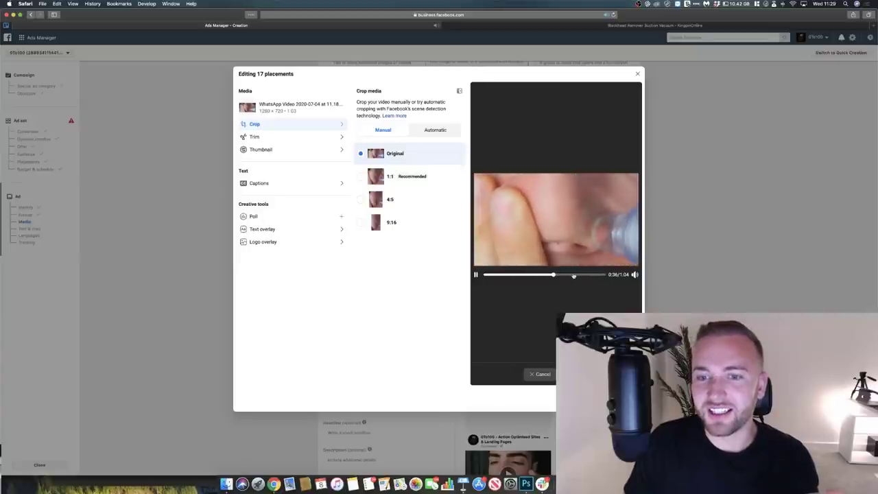
pyautogui.click(573, 274)
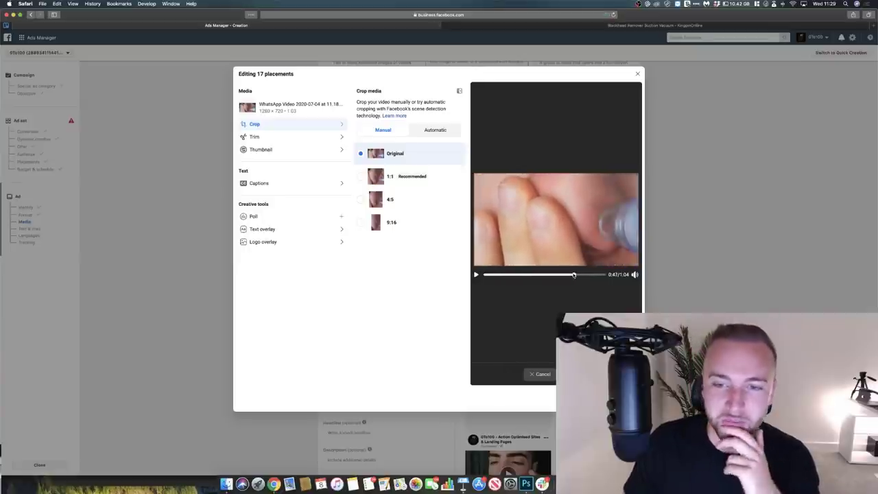
pyautogui.click(584, 274)
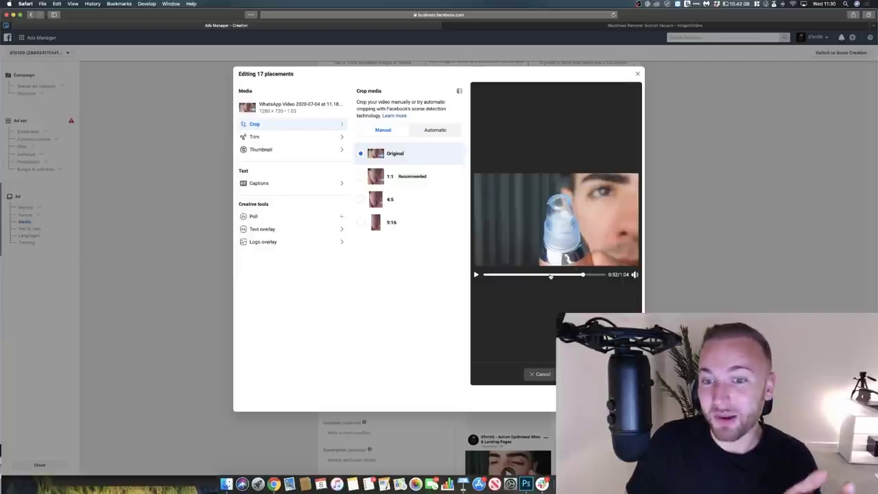
pyautogui.click(550, 274)
pyautogui.click(534, 274)
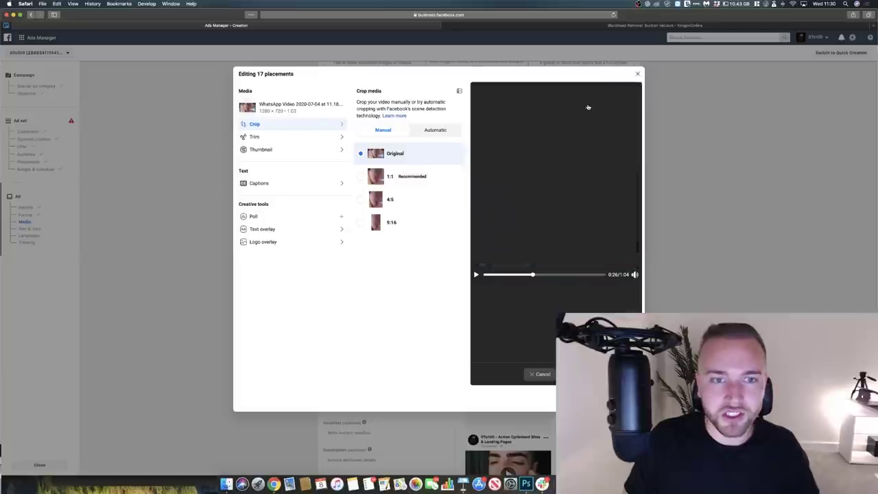
pyautogui.click(637, 74)
# - Check the product page for reference and enter "Blackhead removal from home!" as the ad's primary text
pyautogui.scroll(-5, 376, 269)
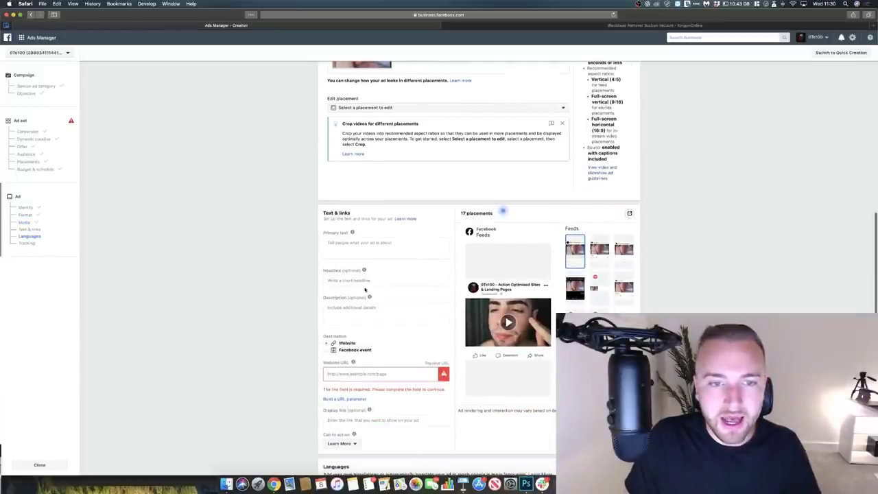
pyautogui.click(355, 246)
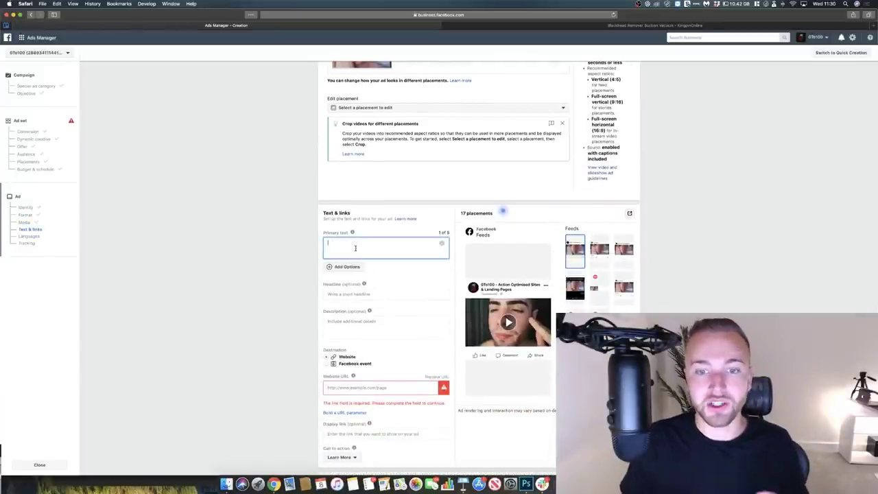
pyautogui.click(529, 28)
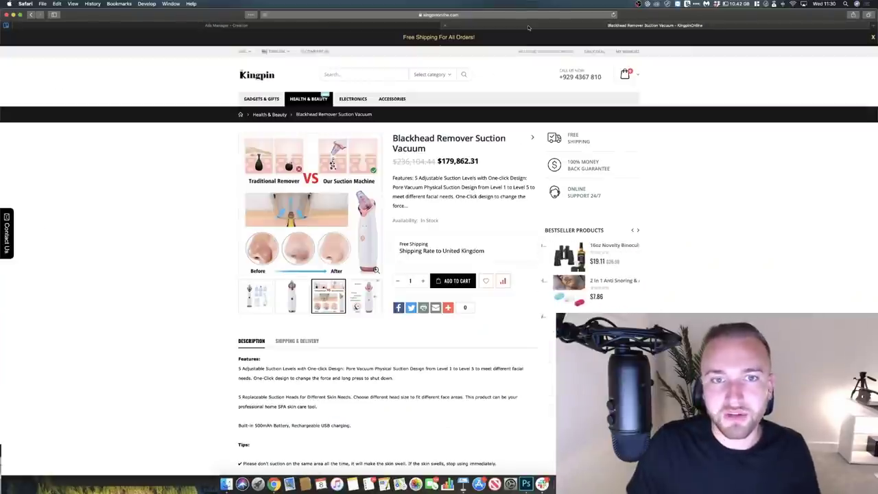
pyautogui.click(290, 26)
pyautogui.scroll(-3, 336, 255)
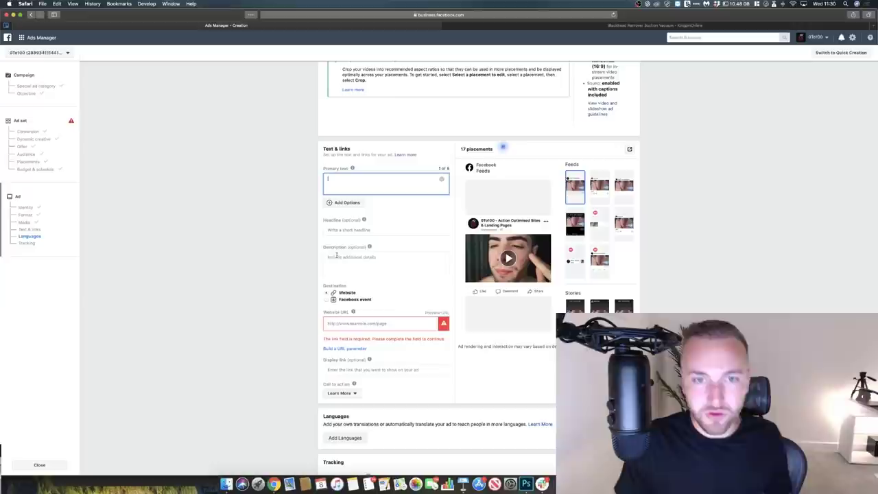
pyautogui.click(364, 183)
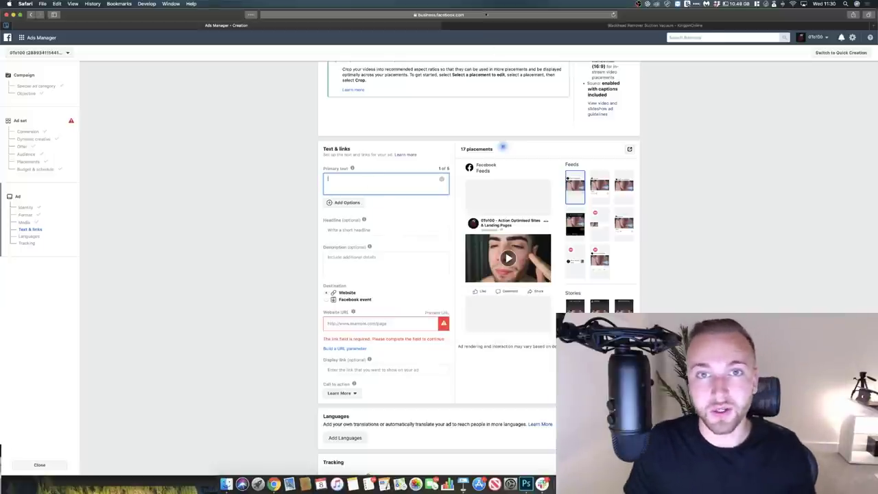
pyautogui.hotkey('ctrl', 'Tab')
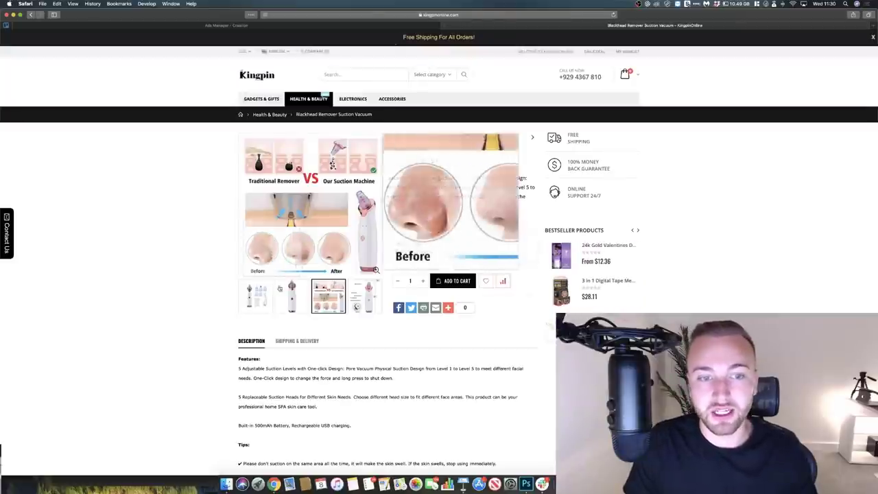
pyautogui.click(338, 24)
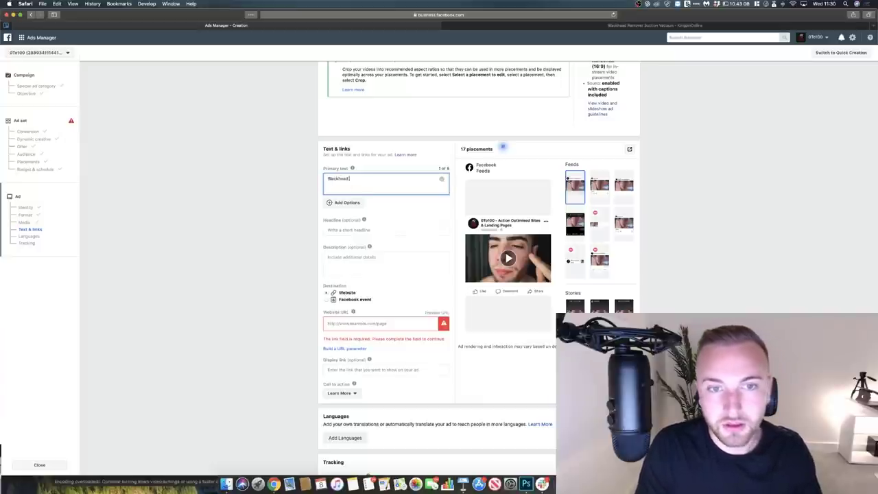
pyautogui.write('removal')
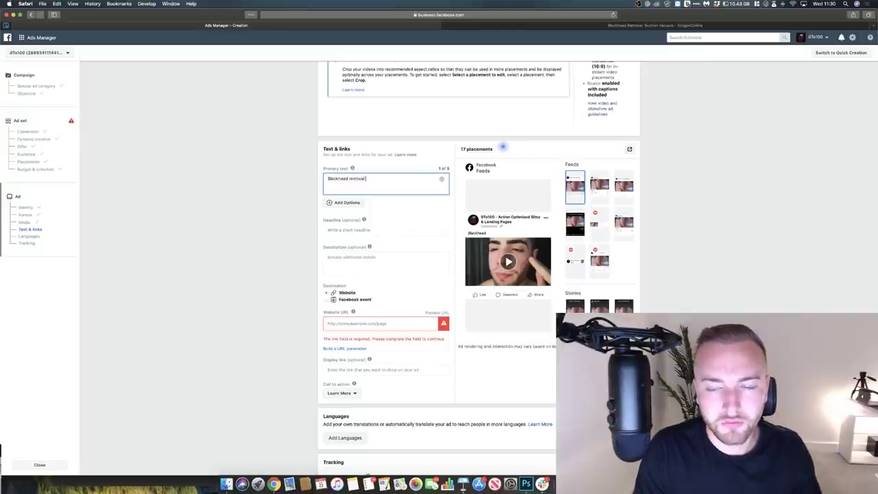
pyautogui.moveTo(328, 169)
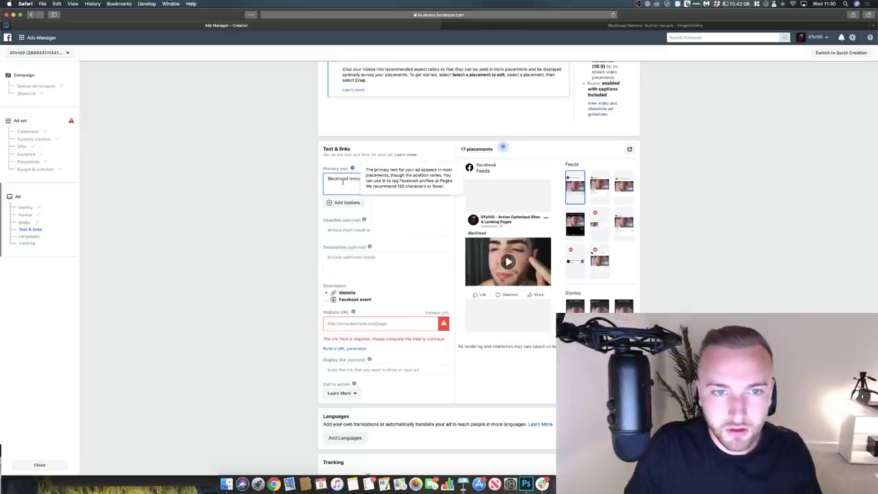
pyautogui.press('BackSpace')
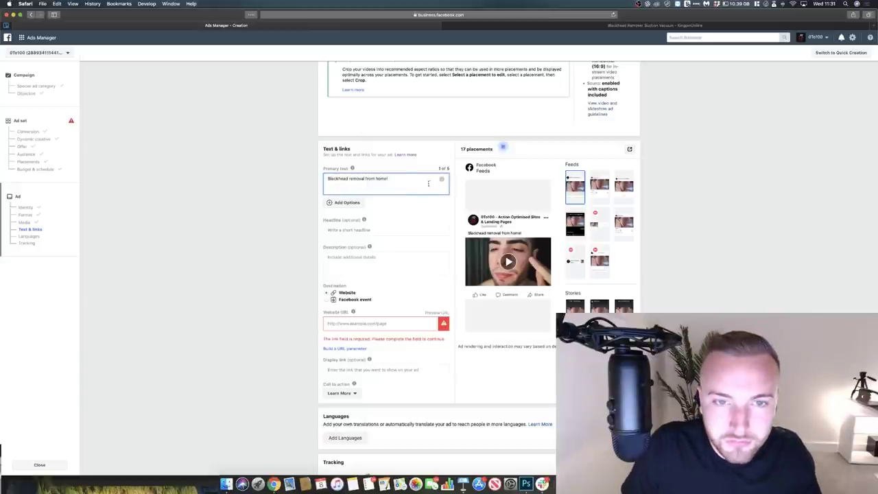
# - Append a fire emoji to the first line of the primary text and start a new line
pyautogui.press('ctrl+super+space')
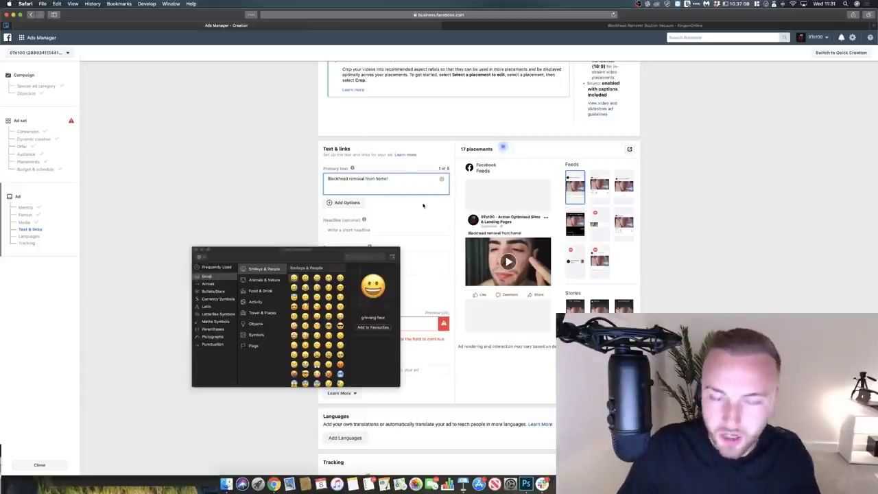
pyautogui.click(376, 258)
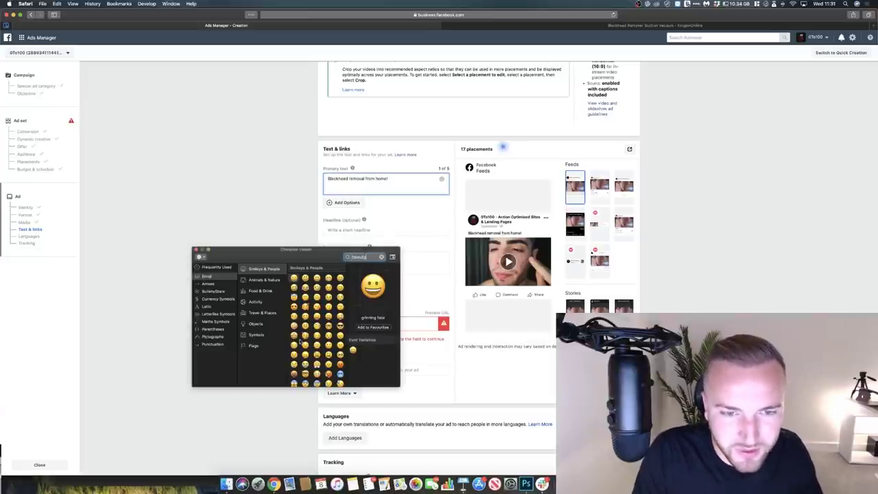
pyautogui.click(382, 256)
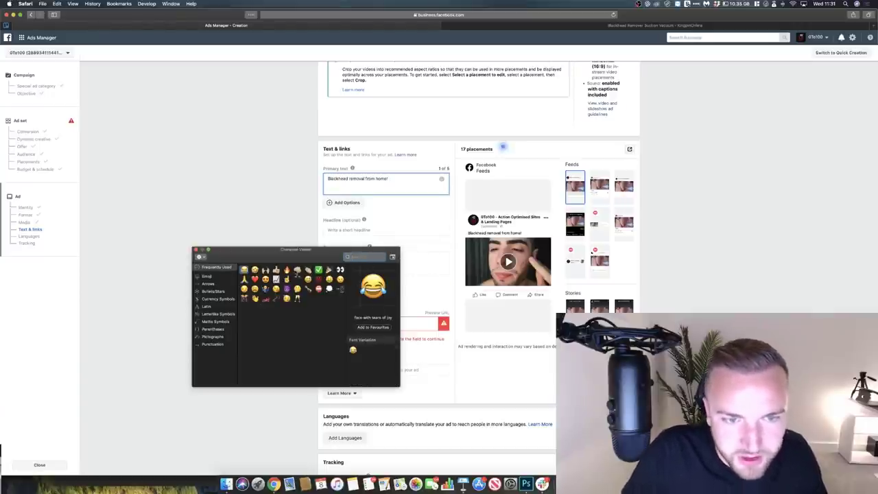
pyautogui.doubleClick(287, 270)
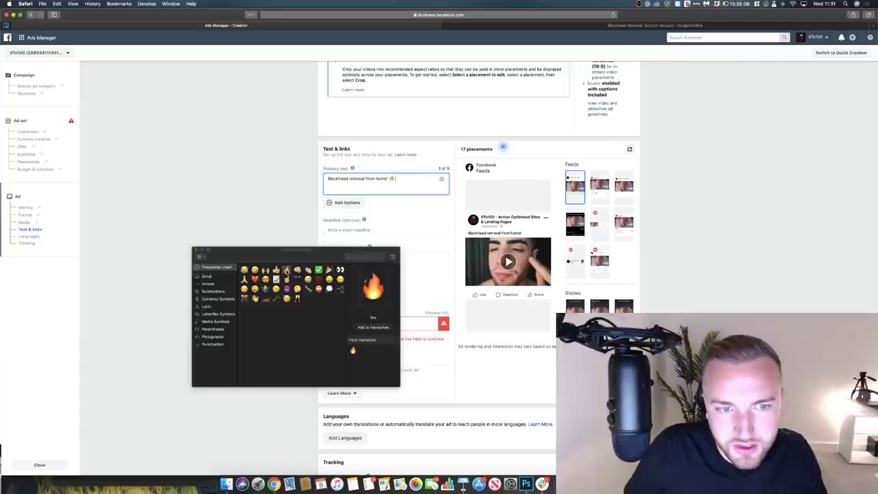
pyautogui.click(196, 251)
pyautogui.press('Return')
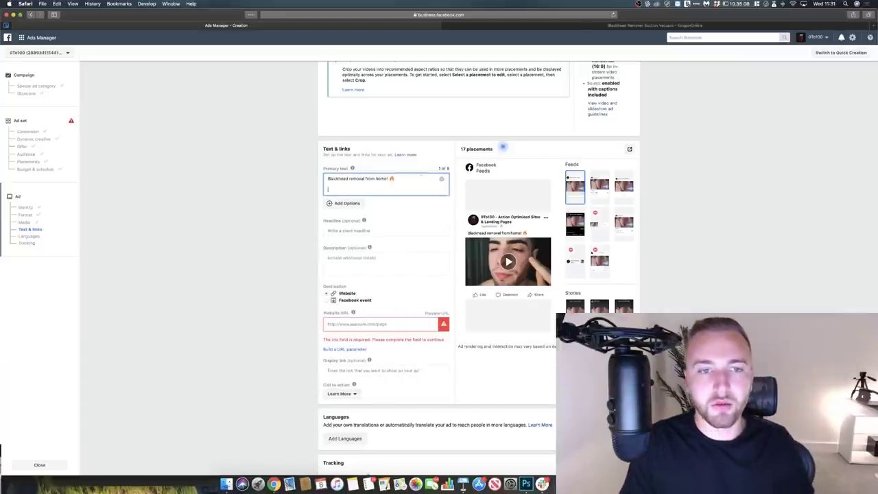
# - Consult the product page's description and add "Crystal clear skin, without visiting a clinic." as the second line of the primary text
pyautogui.click(578, 26)
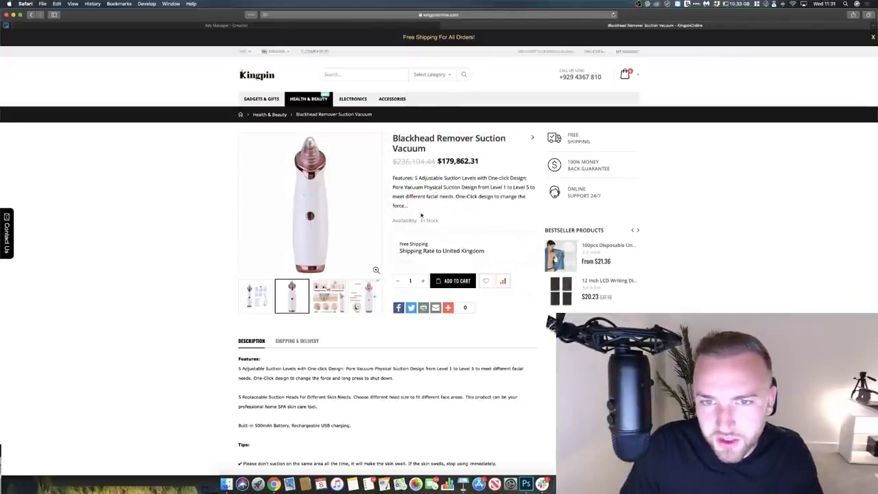
pyautogui.scroll(-5, 337, 329)
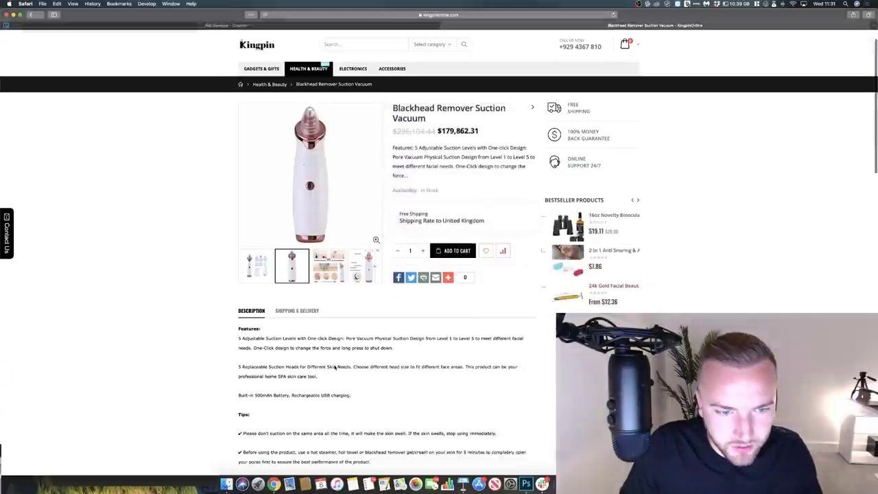
pyautogui.scroll(-2, 334, 329)
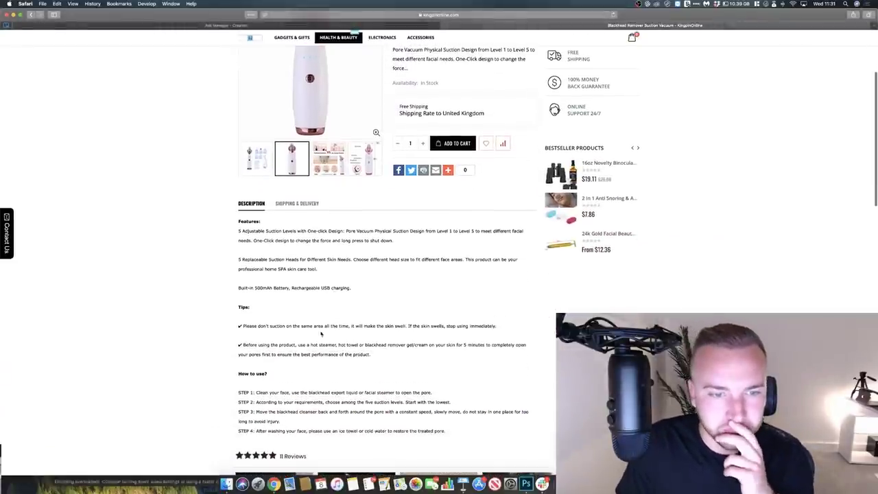
pyautogui.scroll(-1, 334, 343)
pyautogui.scroll(-1, 333, 360)
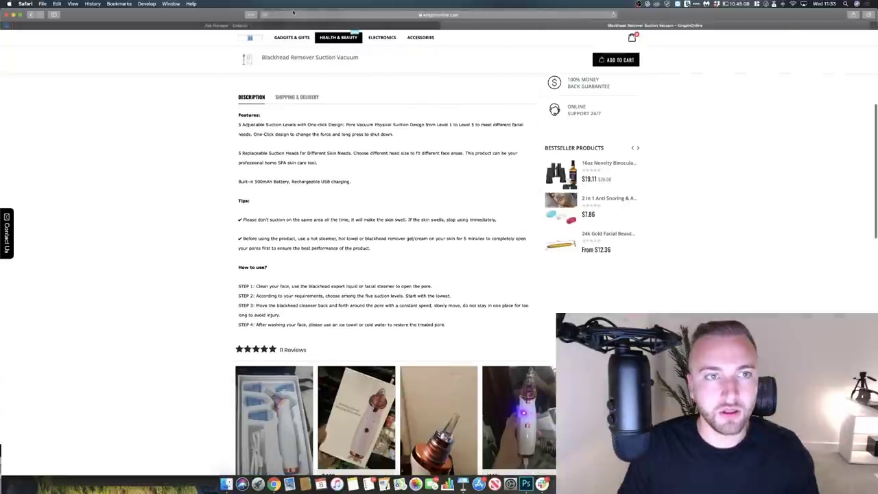
pyautogui.click(271, 26)
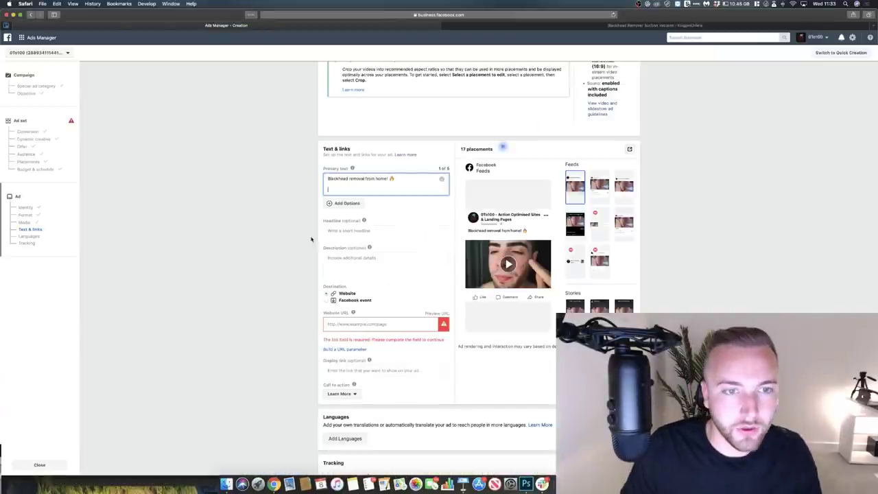
pyautogui.write('Crystal clear skin')
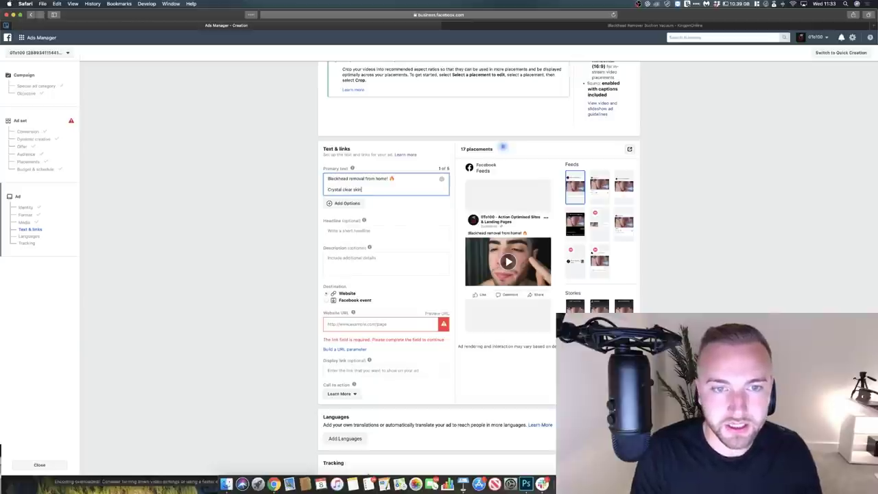
pyautogui.write(', wit')
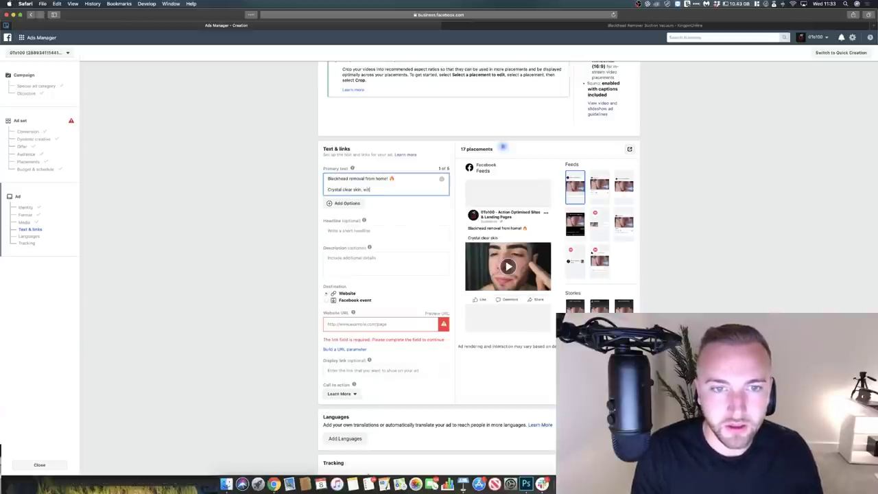
pyautogui.write('hout')
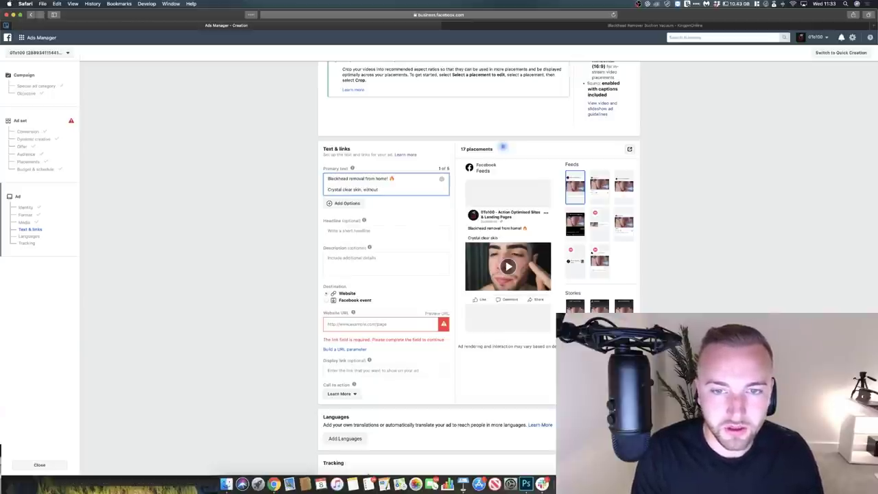
pyautogui.write(' visiting a clinic.')
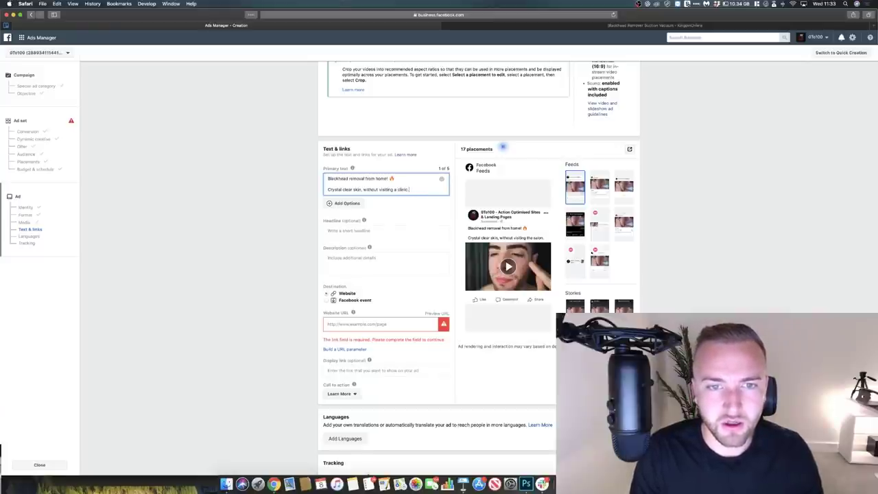
# - Consult the product page's features and add "5 suction levels, 1-click design" as a new line of the primary text
pyautogui.press('Return')
pyautogui.write('S')
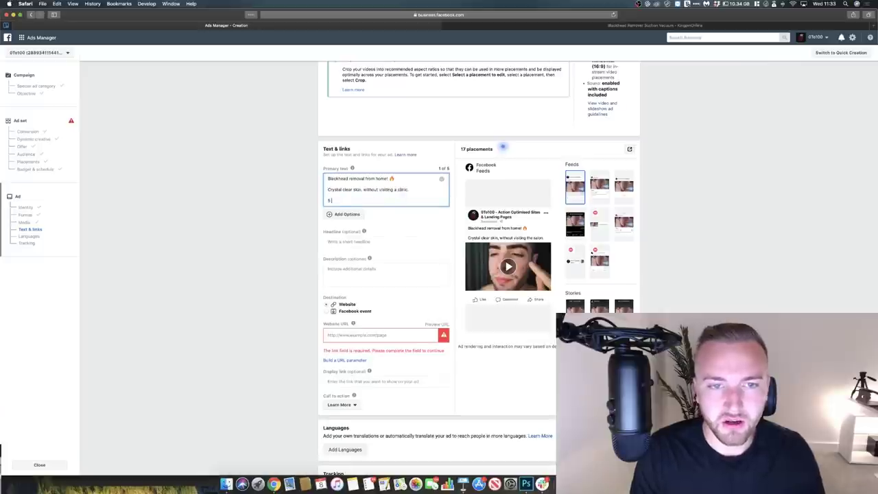
pyautogui.hotkey('ctrl', 'Tab')
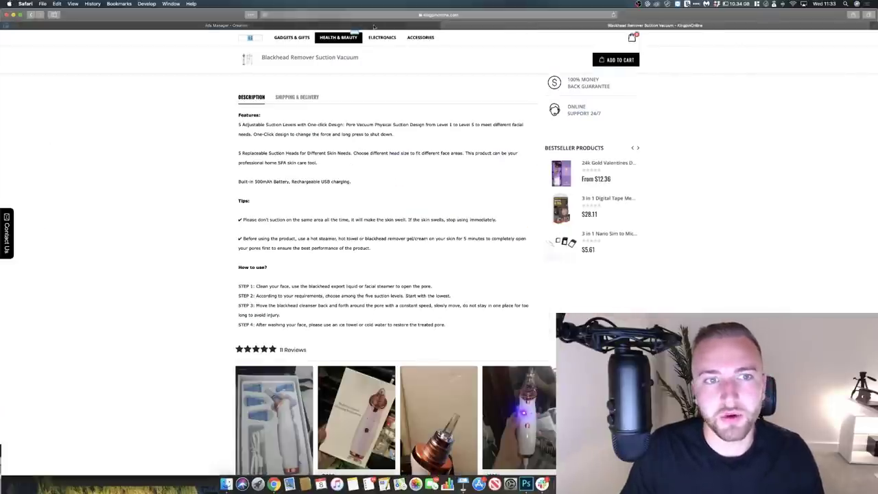
pyautogui.scroll(2, 389, 124)
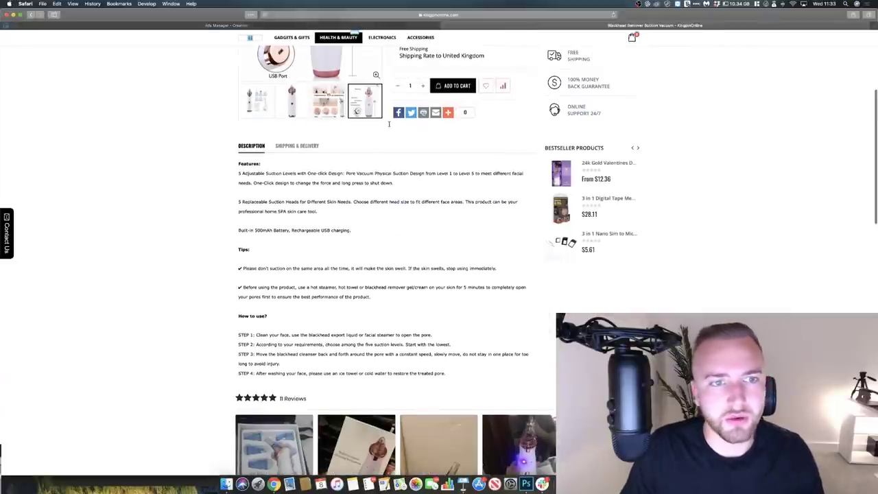
pyautogui.click(296, 26)
pyautogui.write('suction levels,')
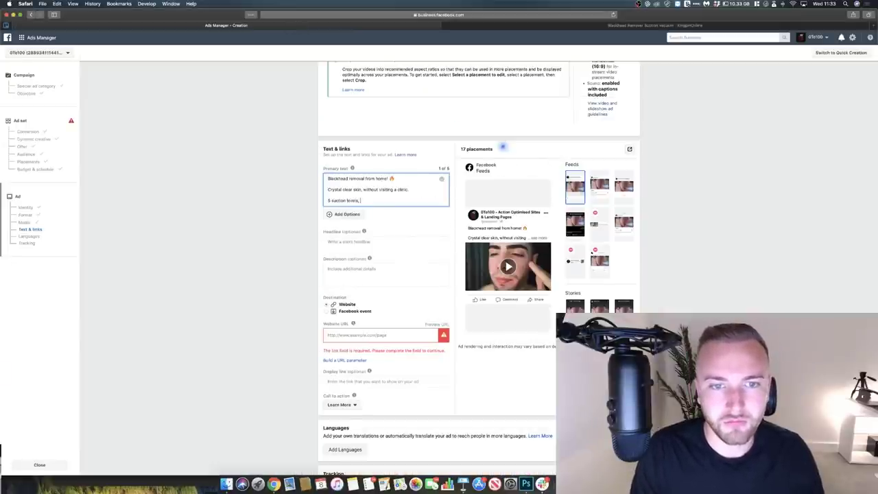
pyautogui.press('BackSpace')
pyautogui.press('BackSpace')
pyautogui.write('1-click p')
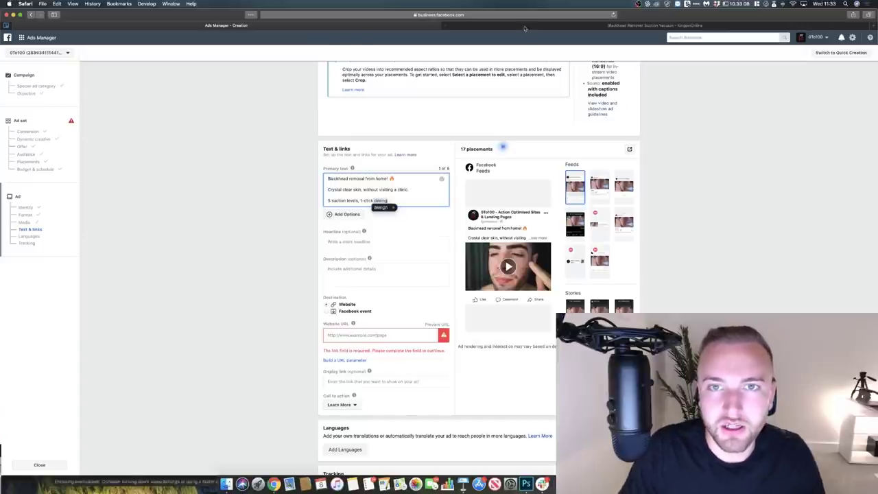
pyautogui.click(526, 27)
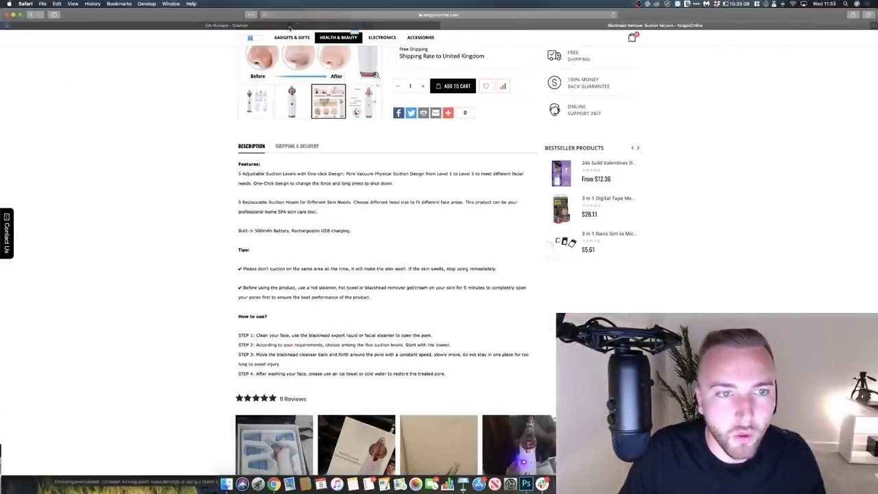
pyautogui.click(295, 24)
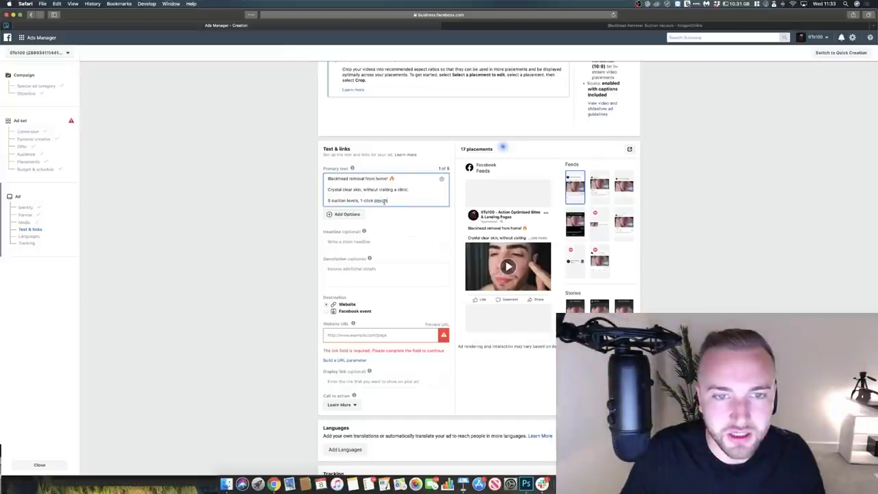
# - Join the suction-levels line onto the "Crystal clear skin" line of the primary text and end it with a full stop
pyautogui.click(328, 200)
pyautogui.press('BackSpace')
pyautogui.press('BackSpace')
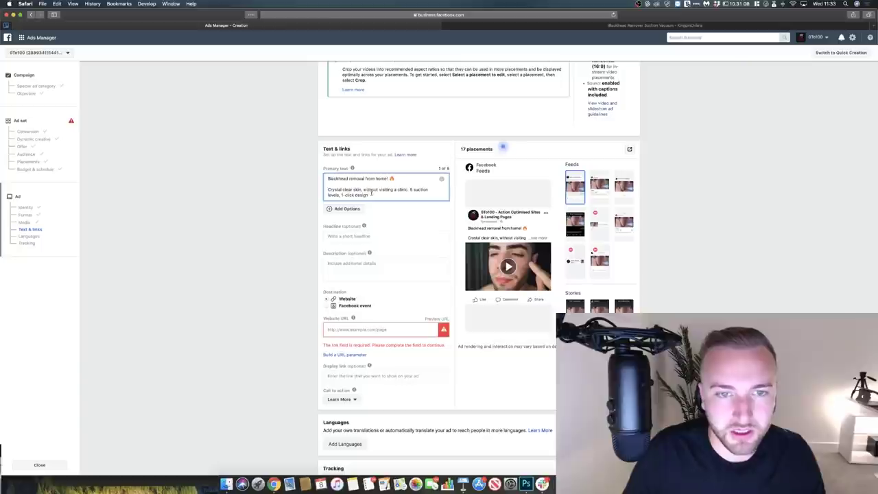
pyautogui.press('Return')
pyautogui.press('Return')
pyautogui.press('BackSpace')
pyautogui.press('BackSpace')
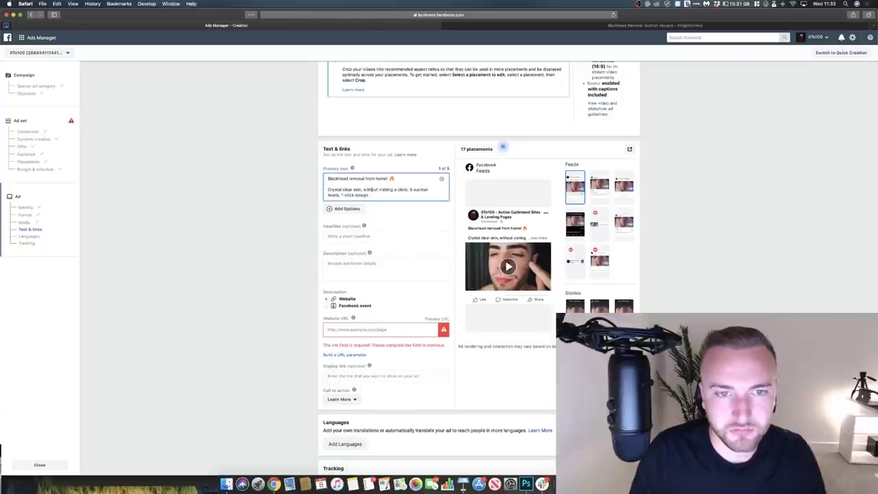
pyautogui.write('.')
pyautogui.press('Return')
pyautogui.press('Return')
pyautogui.write('Click below')
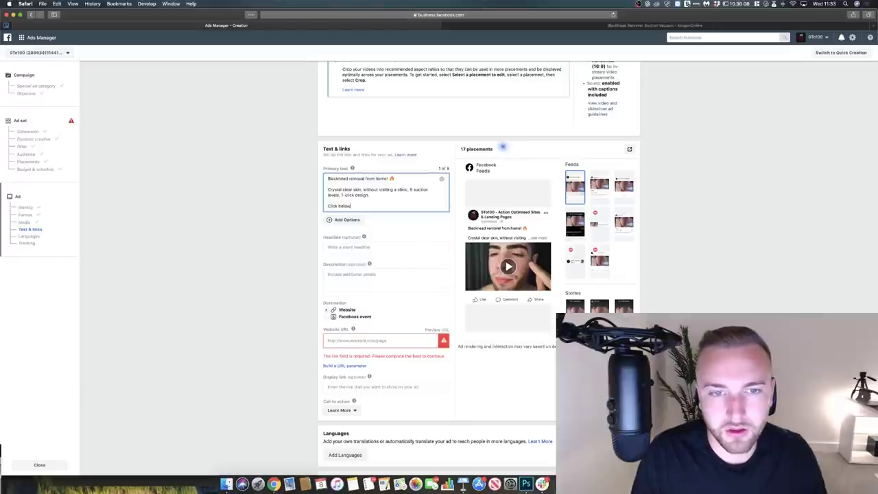
pyautogui.press('BackSpace')
pyautogui.press('BackSpace')
pyautogui.press('BackSpace')
pyautogui.press('BackSpace')
pyautogui.press('BackSpace')
pyautogui.press('BackSpace')
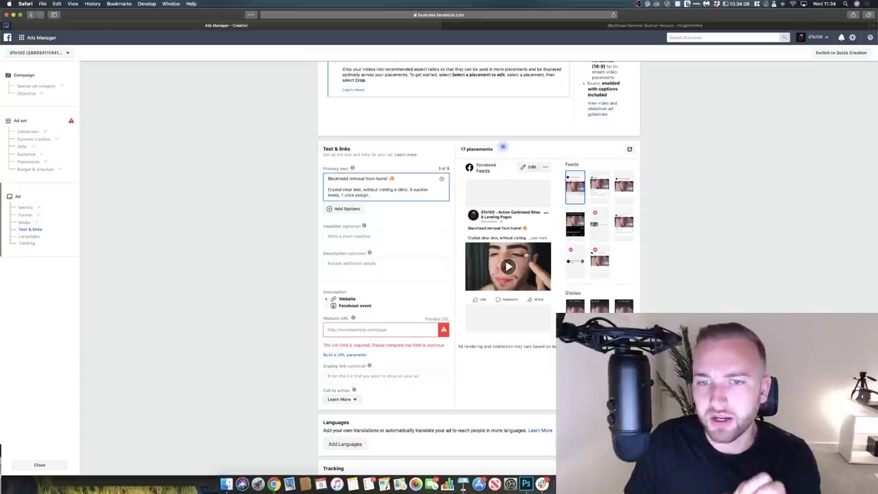
# - Compare how the ad looks in the Instagram Feed and Facebook News Feed placement previews
pyautogui.click(535, 238)
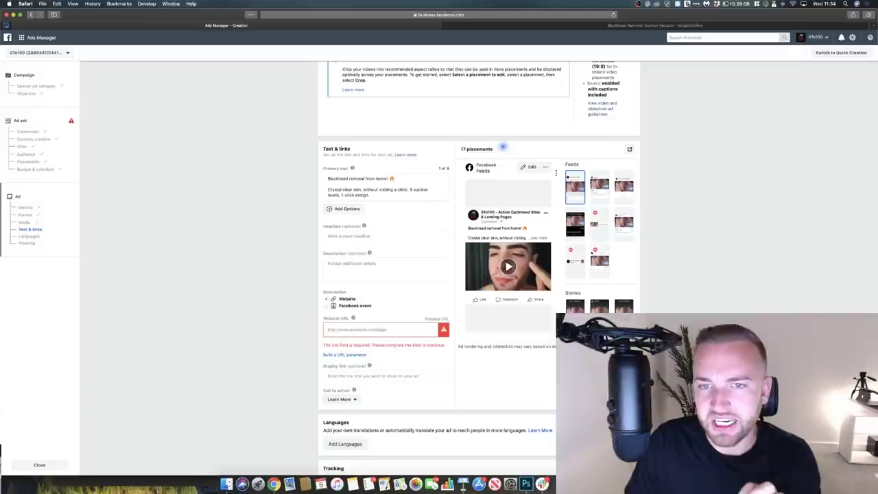
pyautogui.click(545, 167)
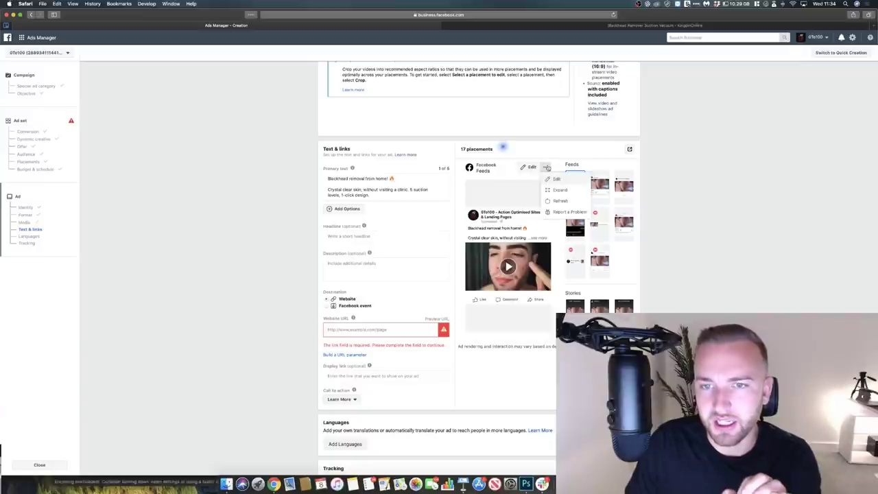
pyautogui.click(637, 214)
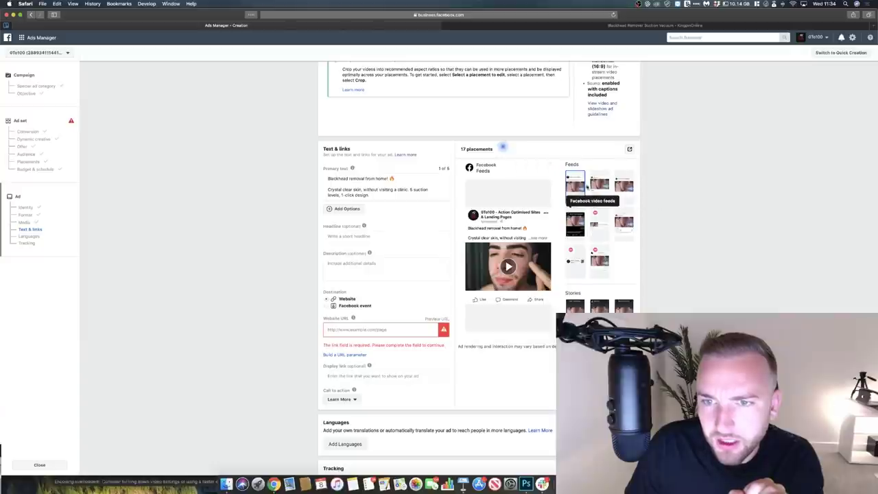
pyautogui.click(591, 190)
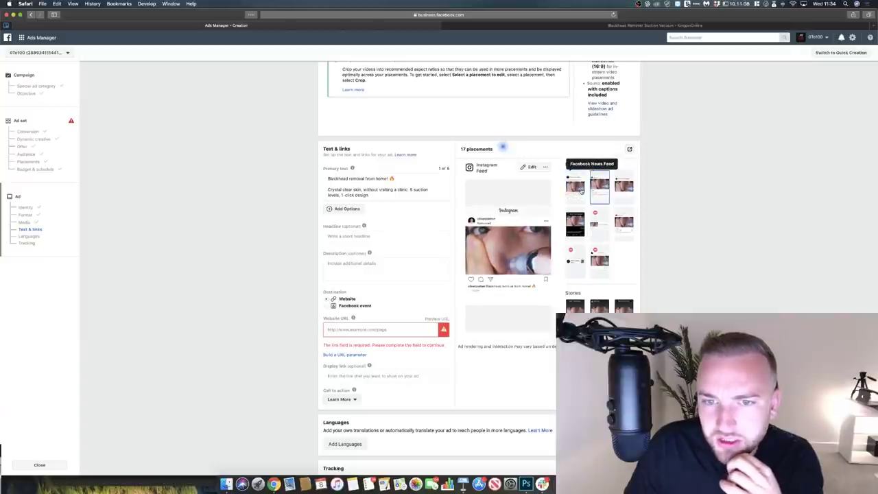
pyautogui.click(579, 191)
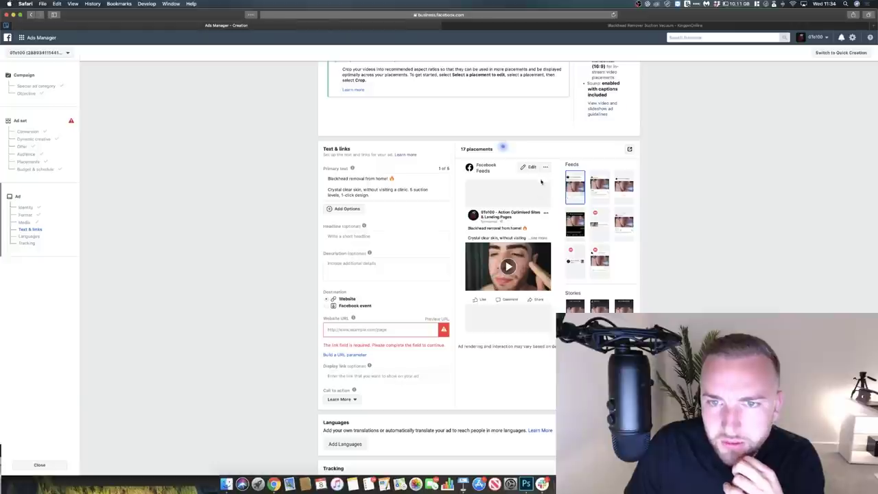
# - Expand the Facebook feed preview, view the ad as Desktop News Feed, and close the preview
pyautogui.click(545, 168)
pyautogui.click(557, 190)
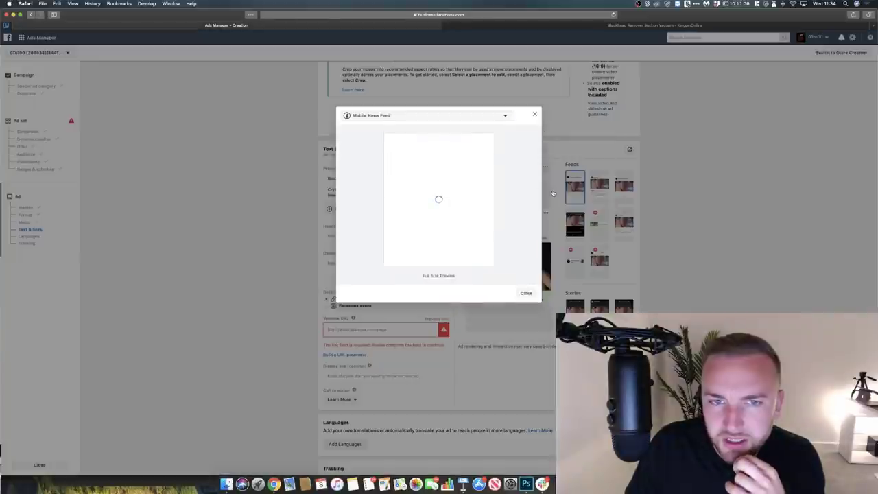
pyautogui.click(440, 116)
pyautogui.click(395, 142)
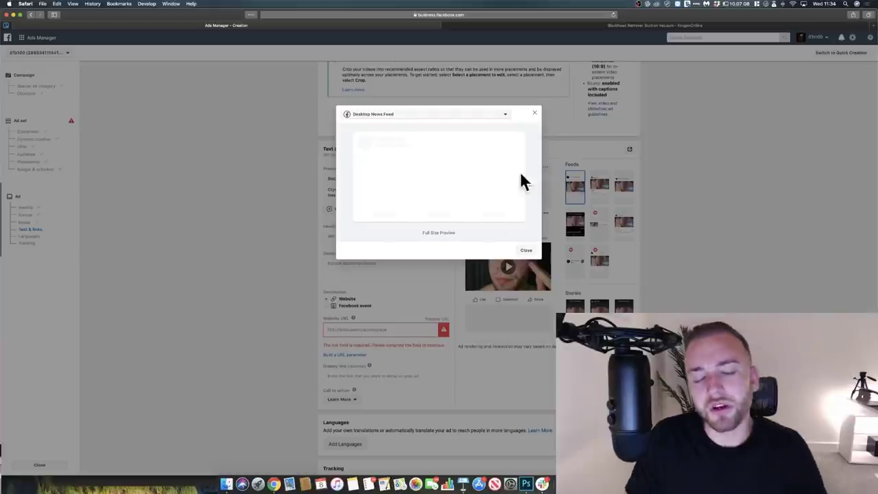
pyautogui.click(436, 221)
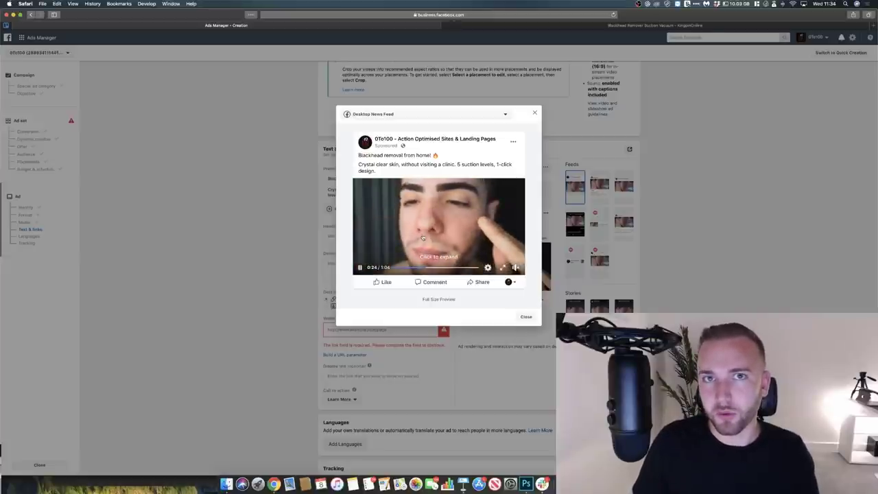
pyautogui.click(535, 113)
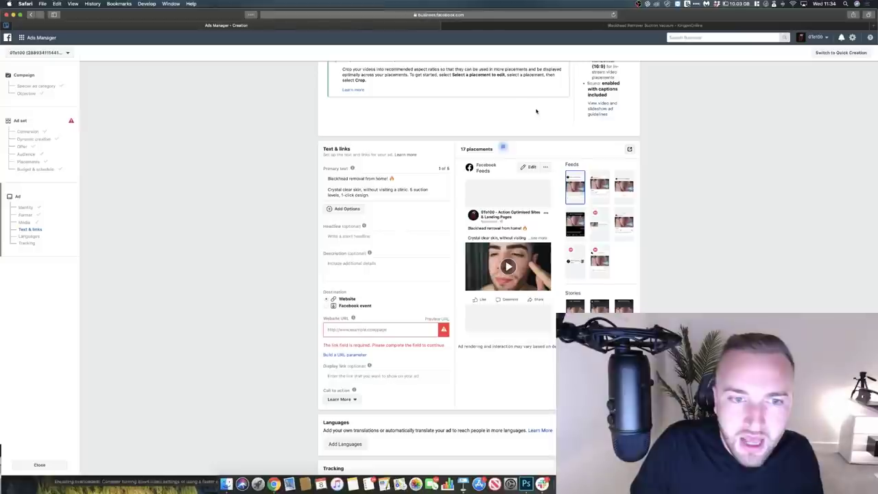
# - Enter "Blackhead Remover Vacuum!" as the ad's headline
pyautogui.click(346, 237)
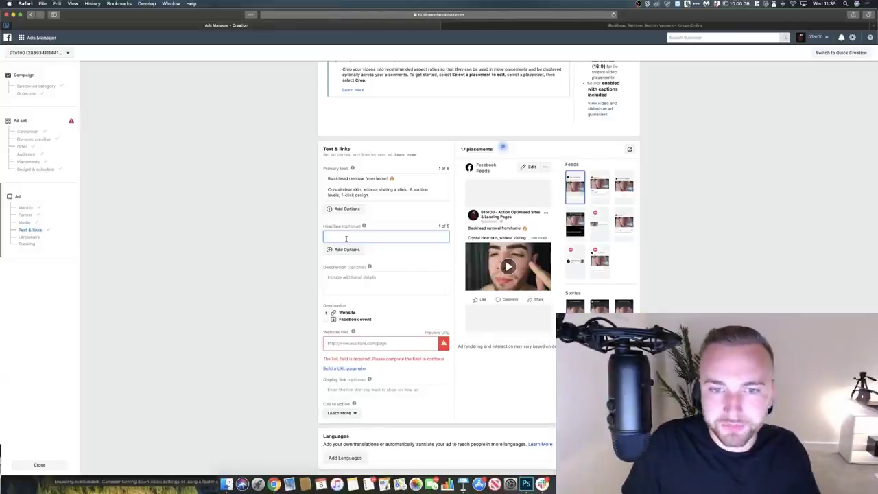
pyautogui.write('Black head Re')
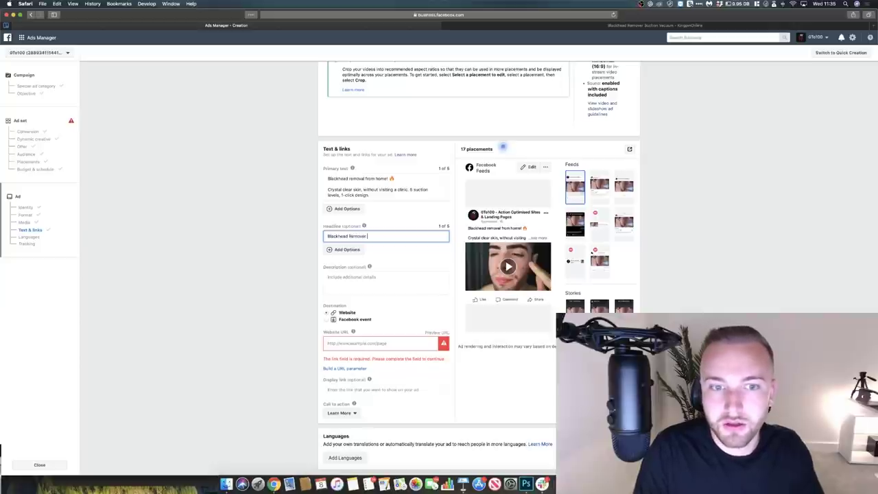
pyautogui.write('mover ')
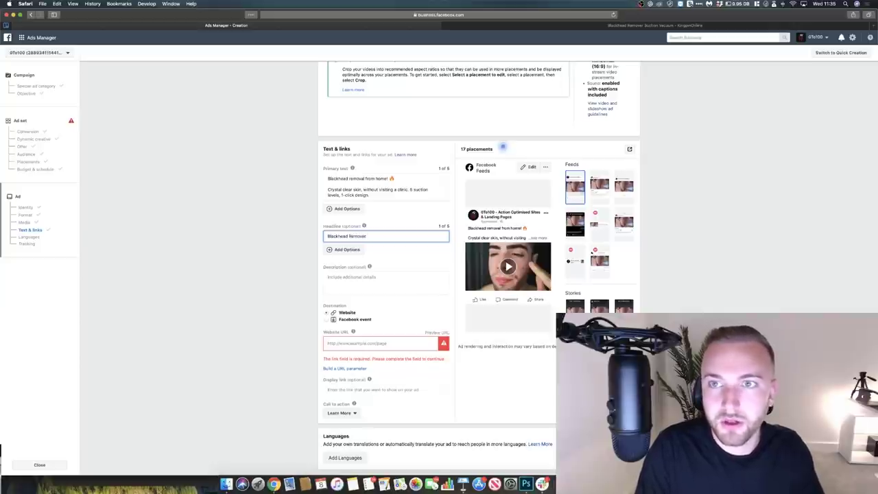
pyautogui.write('Vacuum')
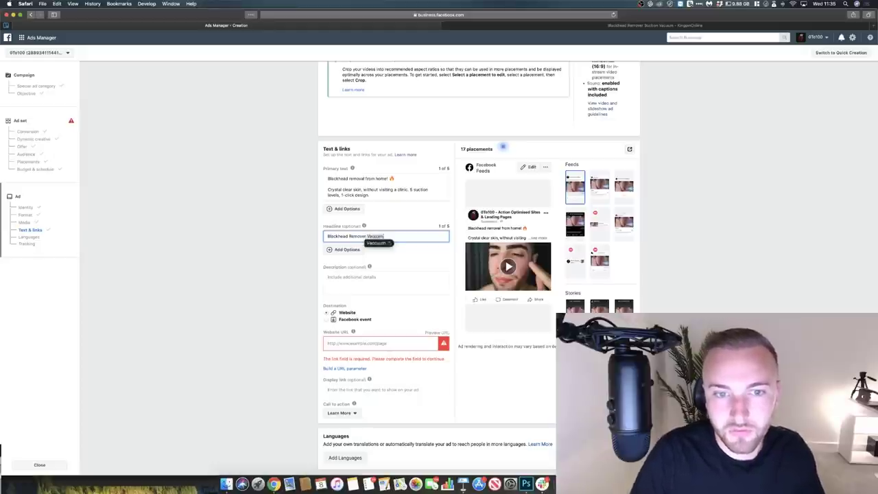
pyautogui.click(391, 236)
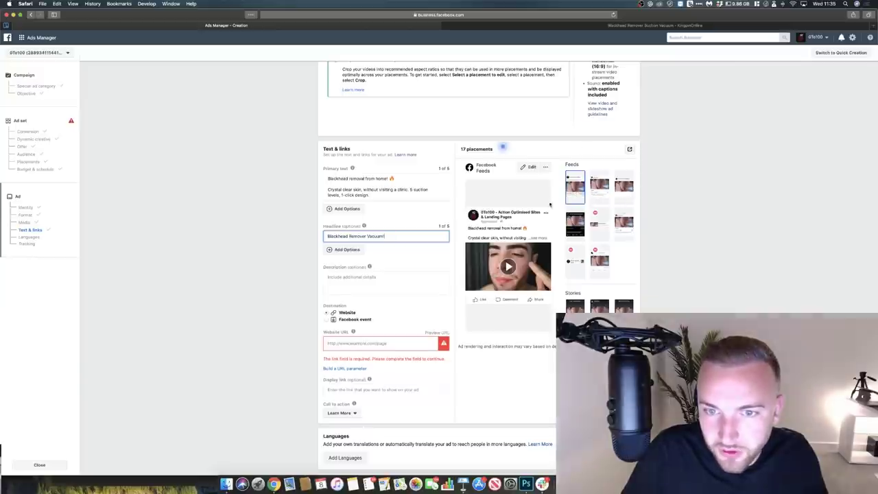
# - Copy the Blackhead Remover Suction Vacuum product page's address and paste it as the ad's website URL
pyautogui.click(370, 278)
pyautogui.click(356, 357)
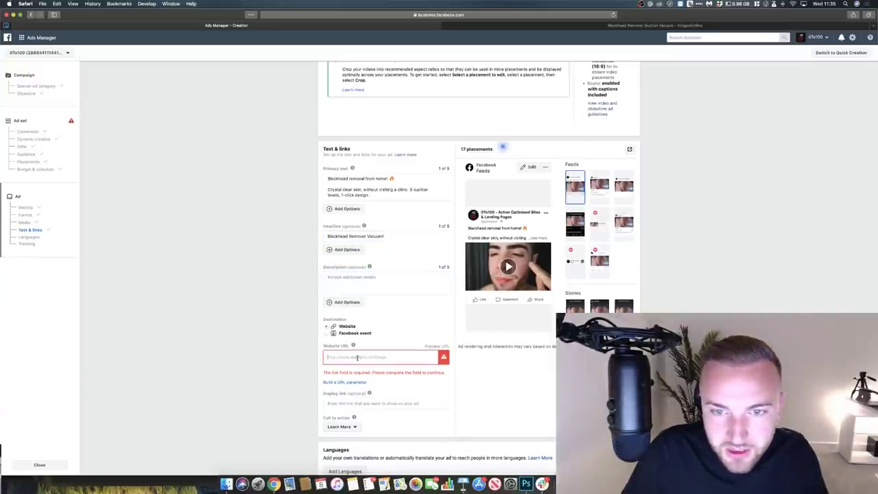
pyautogui.click(593, 27)
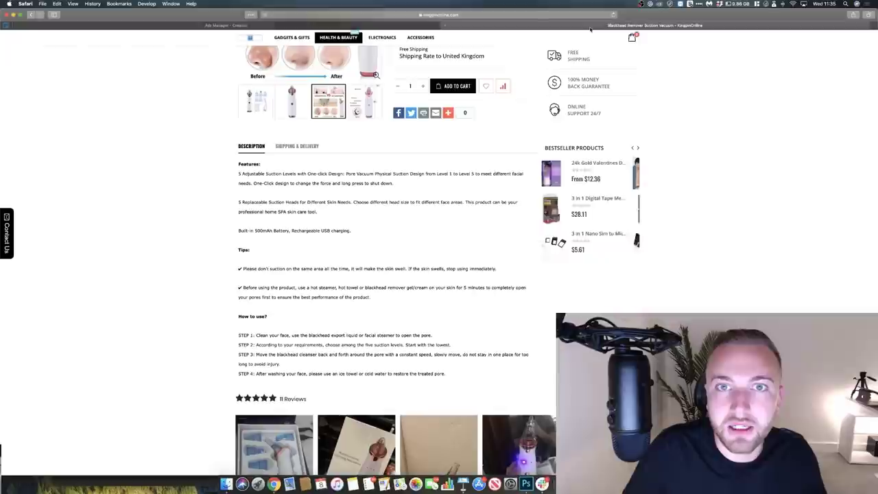
pyautogui.click(264, 15)
pyautogui.press('super+c')
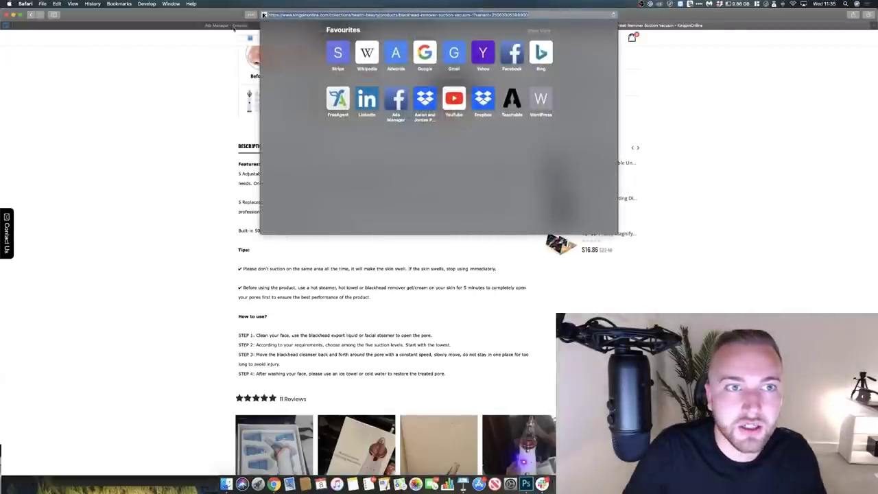
pyautogui.click(233, 25)
pyautogui.click(356, 357)
pyautogui.press('super+v')
pyautogui.click(470, 391)
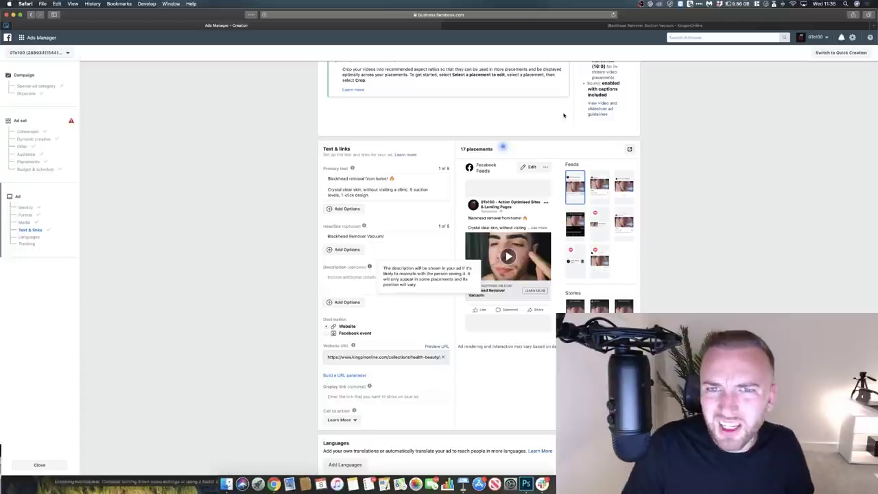
# - Review the product page's title and summary, and return to the ad's optional description without entering any text
pyautogui.click(570, 26)
pyautogui.scroll(4, 412, 190)
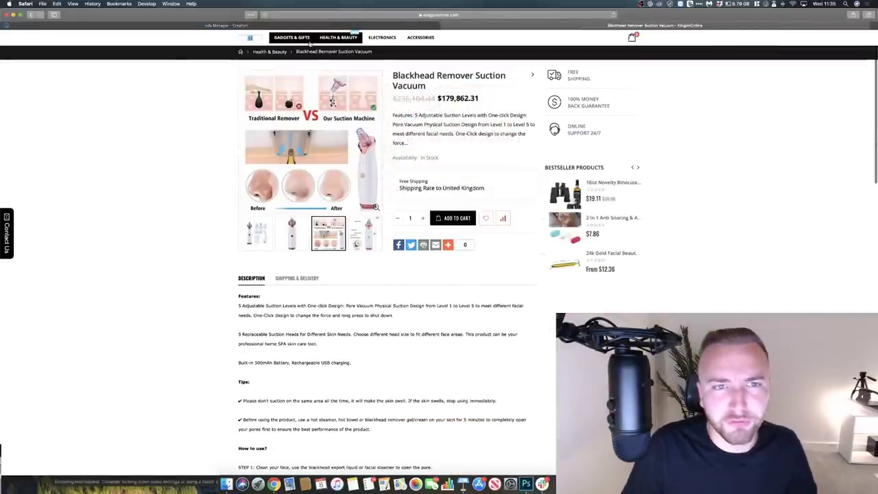
pyautogui.click(192, 26)
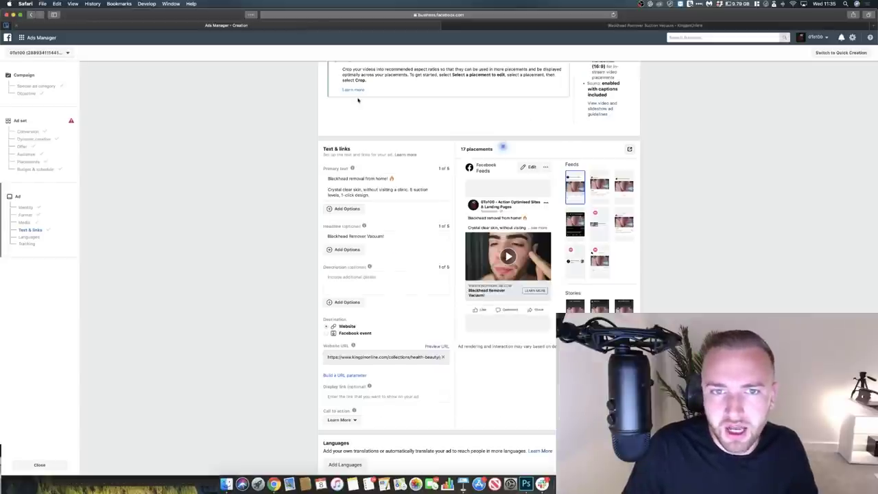
pyautogui.click(392, 289)
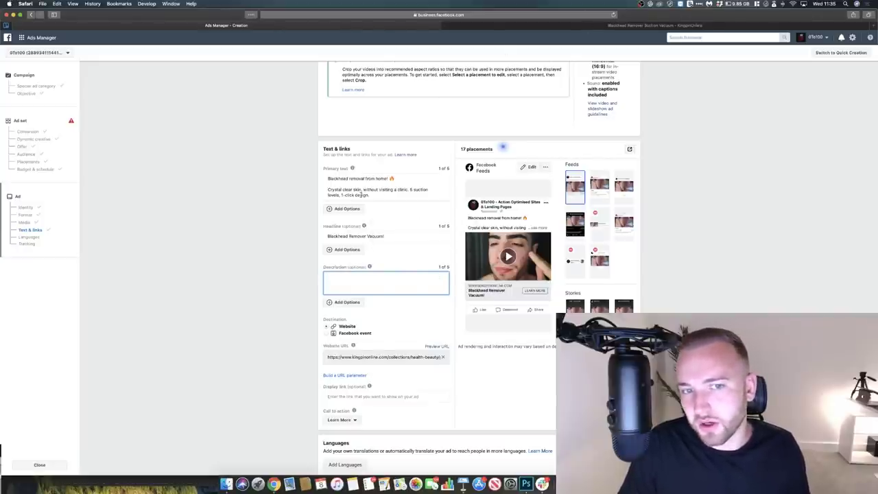
pyautogui.click(403, 232)
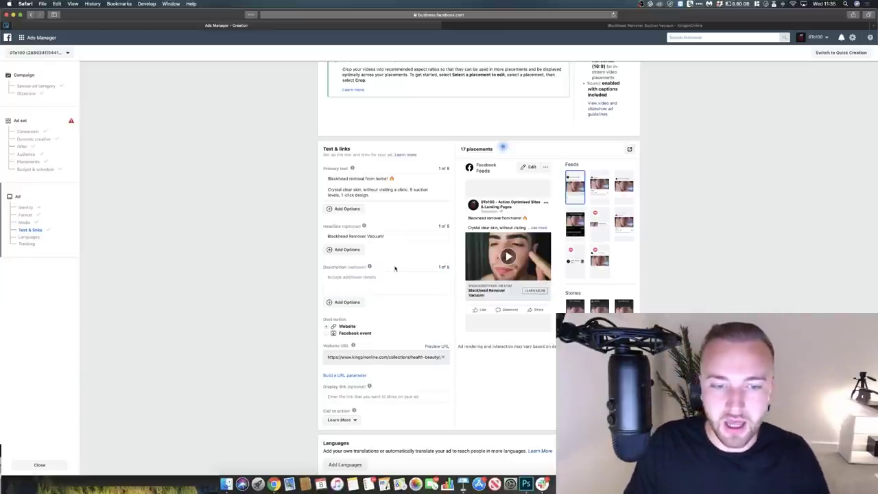
# - Look through the ad's call-to-action options and keep Learn More as the call to action
pyautogui.scroll(-2, 418, 318)
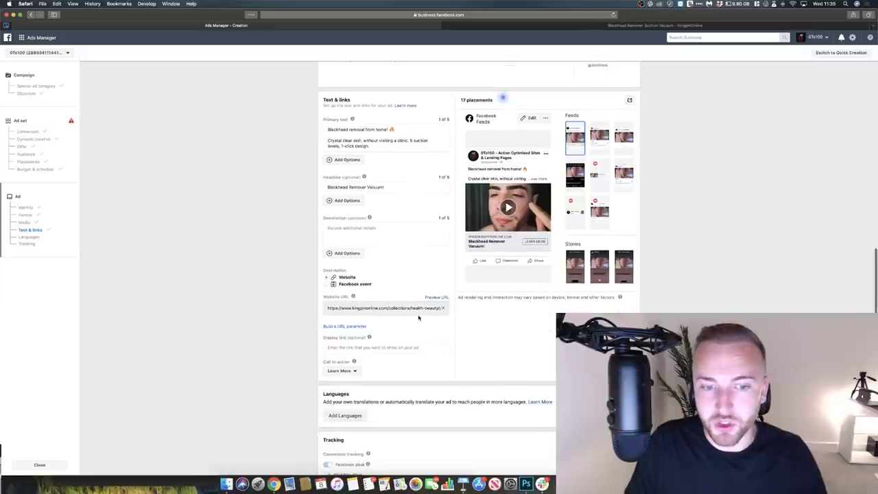
pyautogui.click(341, 371)
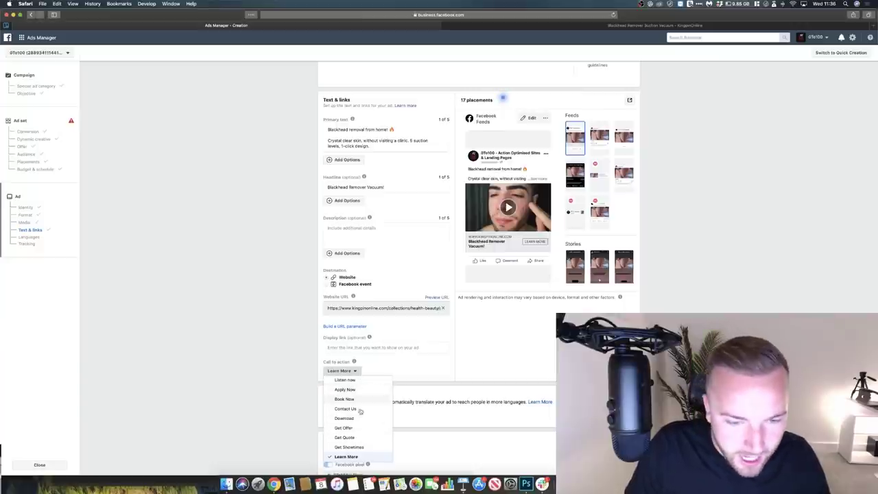
pyautogui.scroll(1, 360, 427)
pyautogui.scroll(3, 360, 427)
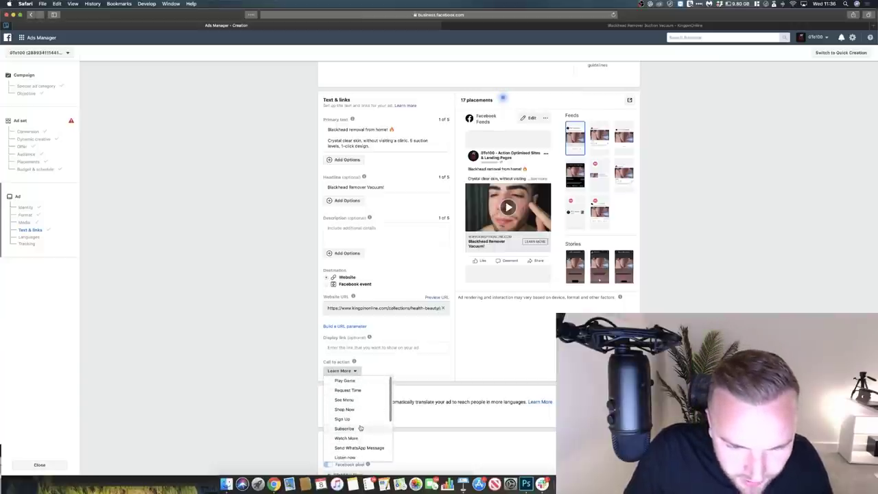
pyautogui.scroll(-4, 358, 411)
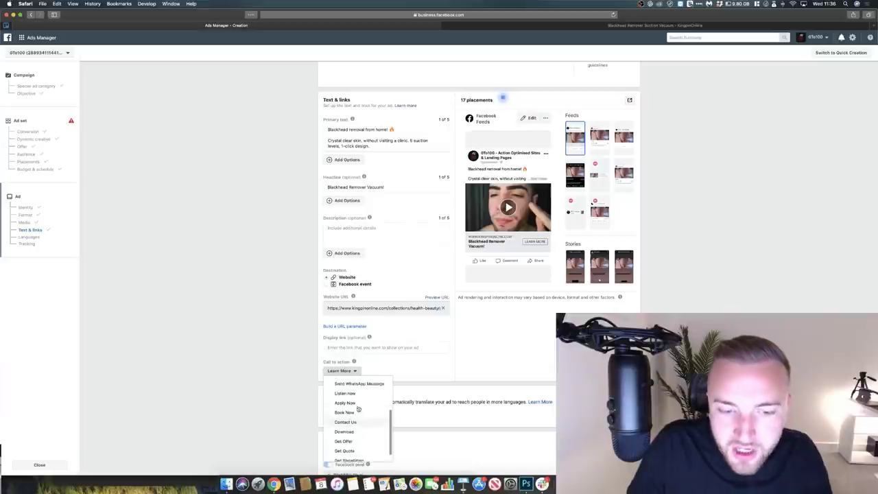
pyautogui.click(350, 457)
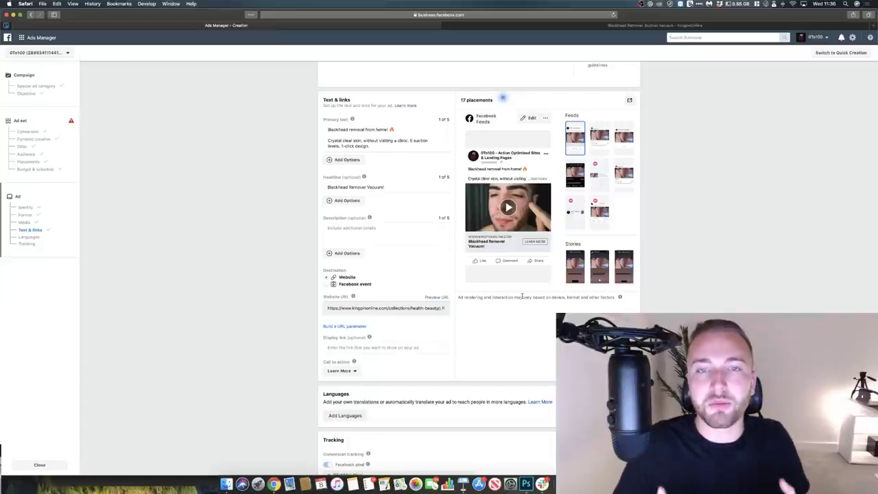
# - Check the ad's languages and tracking settings and publish the Cold Conversions - Blackhead Remover campaign
pyautogui.scroll(-5, 524, 302)
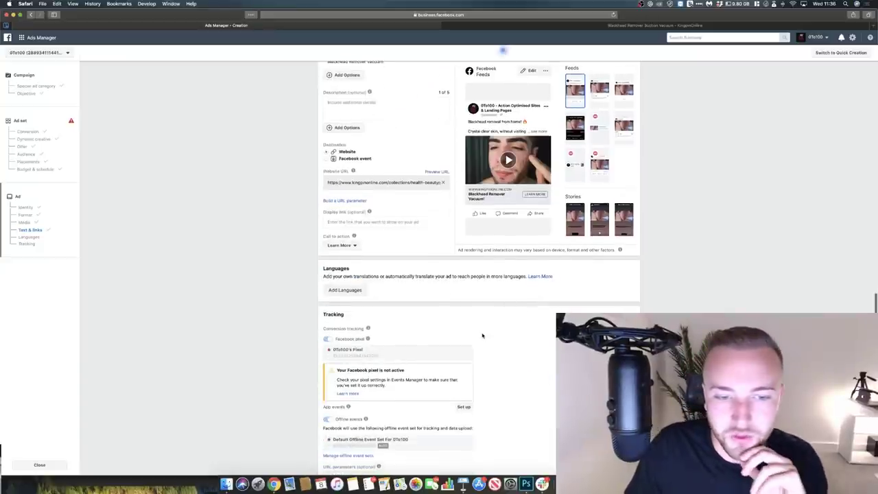
pyautogui.scroll(-3, 482, 335)
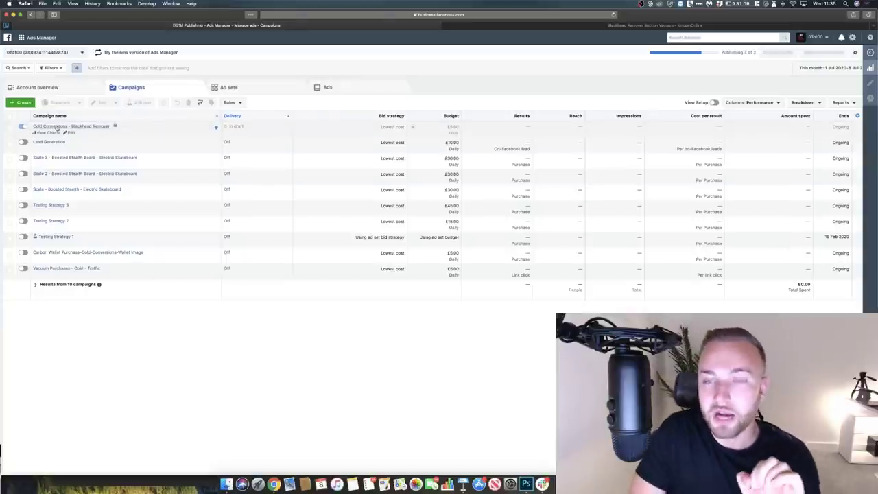
# - Switch to the Keynote presentation, review the Example Strategy slide's campaign diagram, and return to Ads Manager
pyautogui.click(480, 482)
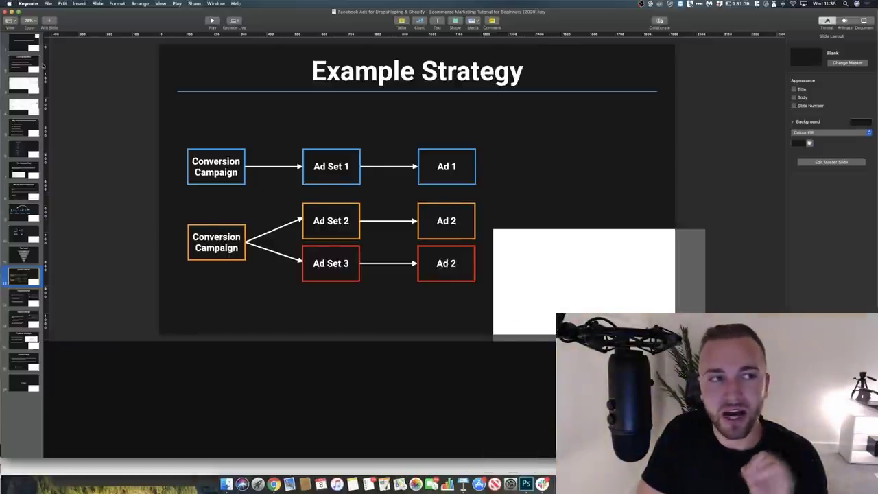
pyautogui.click(37, 60)
pyautogui.click(31, 277)
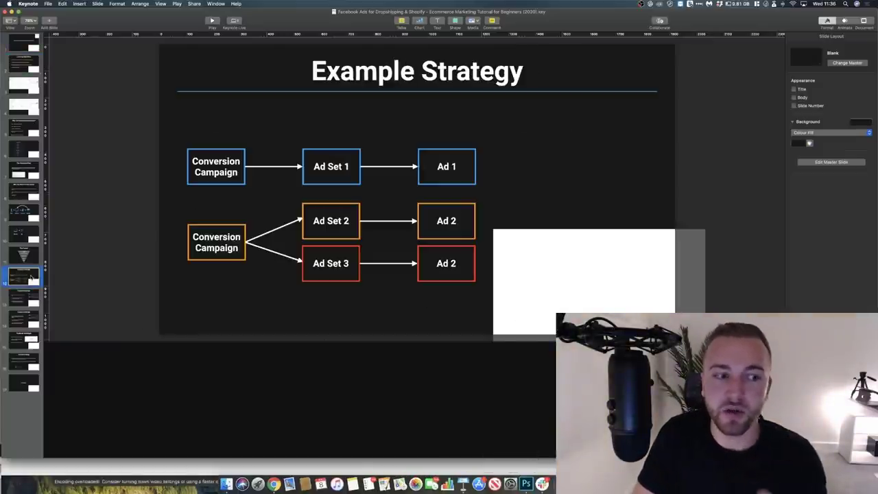
pyautogui.click(12, 11)
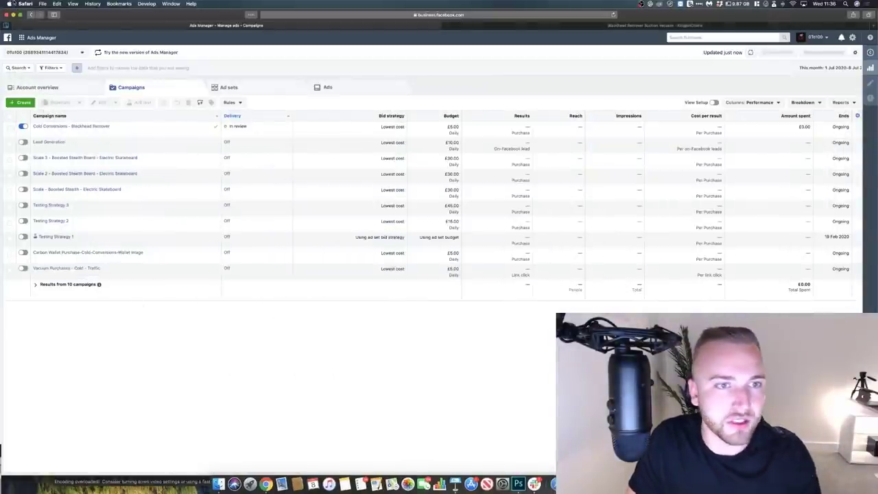
# - Turn off the Cold Conversions - Blackhead Remover campaign and start a new campaign with the Conversions objective
pyautogui.click(25, 127)
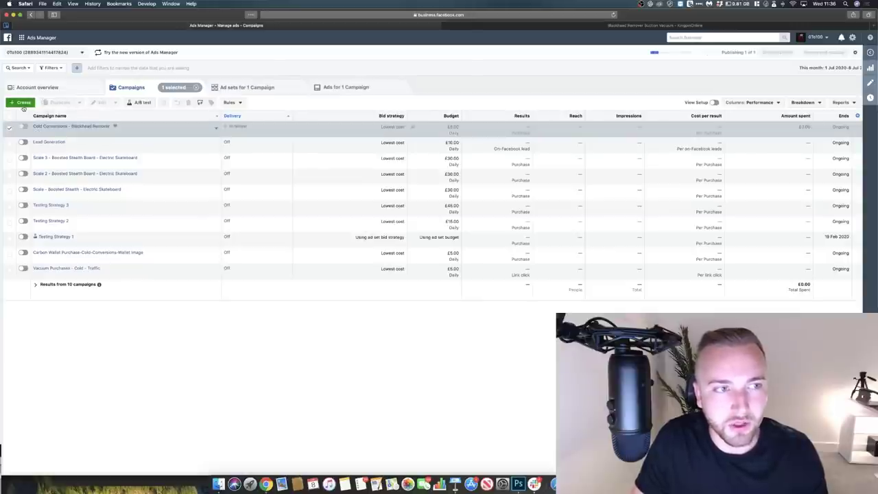
pyautogui.click(22, 102)
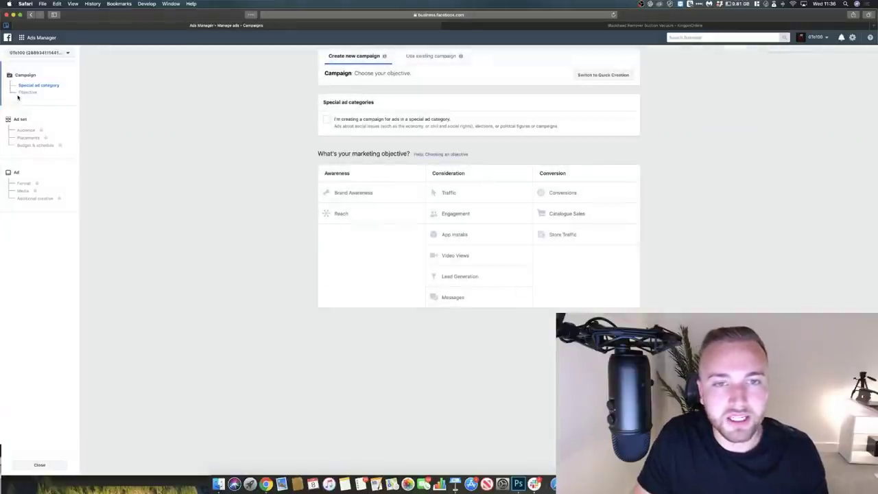
pyautogui.click(572, 196)
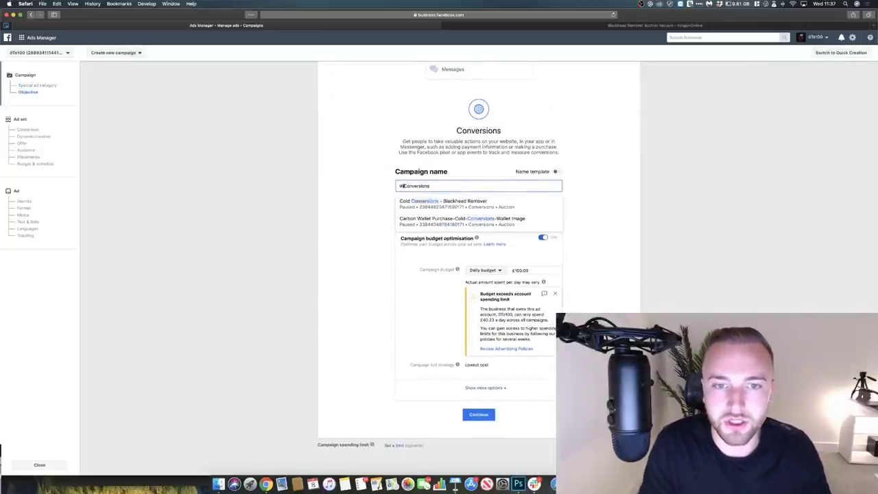
# - Name the campaign "Hot Conversions - Blackhead Remover", set its daily budget to £10.00, and continue to the ad set
pyautogui.write('Hot Conversions')
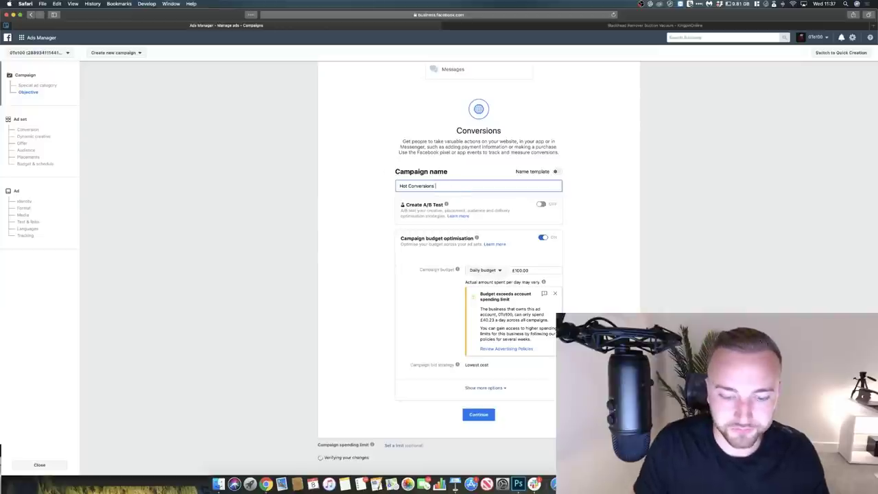
pyautogui.write(' - Blackhead')
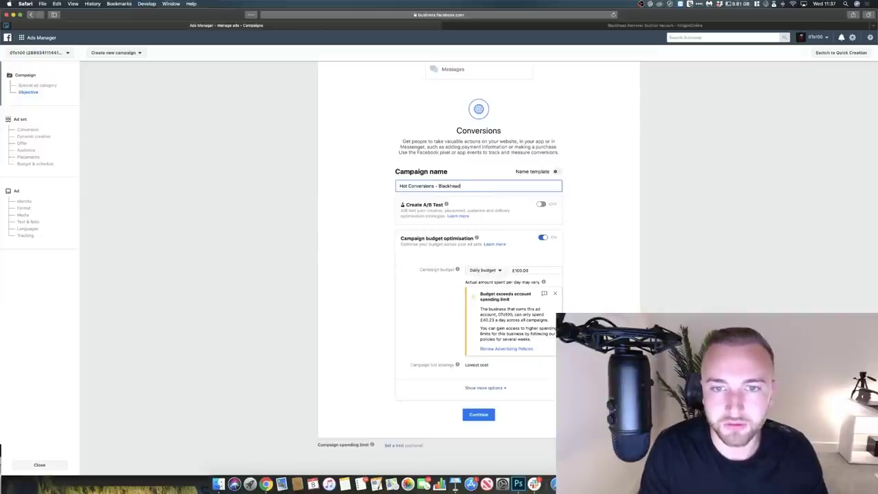
pyautogui.click(528, 270)
pyautogui.press('BackSpace')
pyautogui.scroll(2, 612, 277)
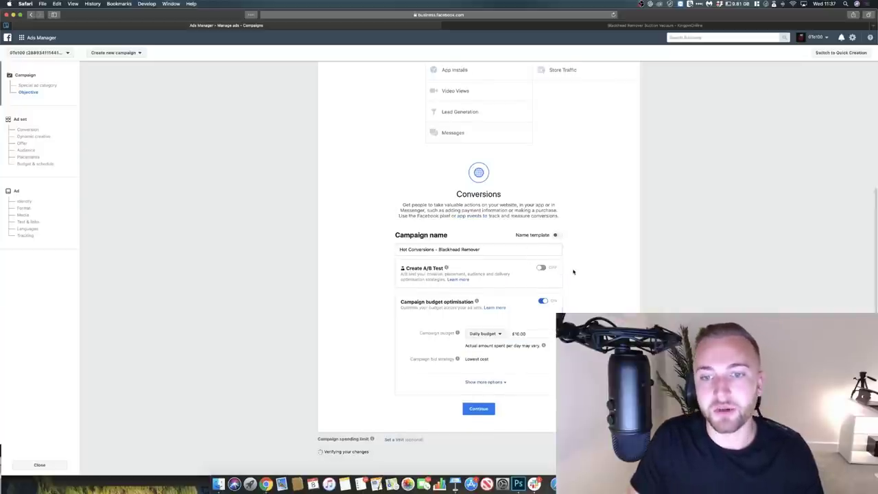
pyautogui.scroll(2, 572, 270)
pyautogui.click(479, 412)
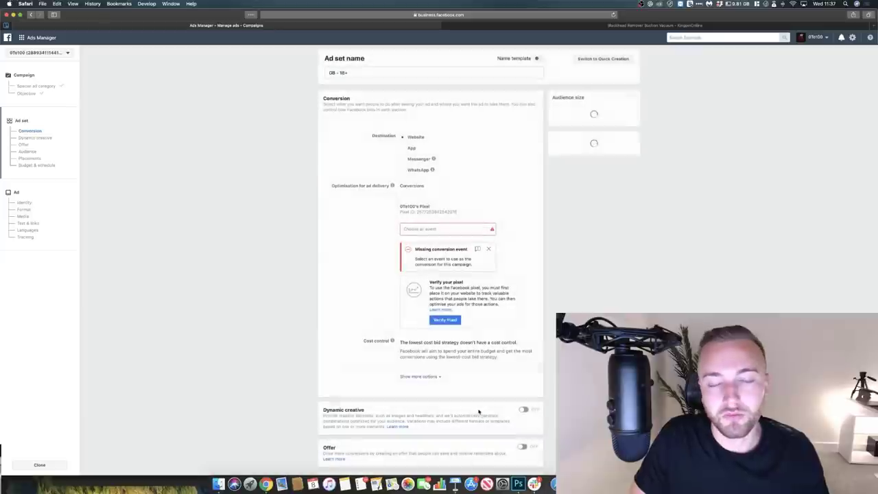
# - Choose Purchase as the ad set's conversion event
pyautogui.click(443, 229)
pyautogui.scroll(-5, 437, 302)
pyautogui.scroll(-2, 437, 302)
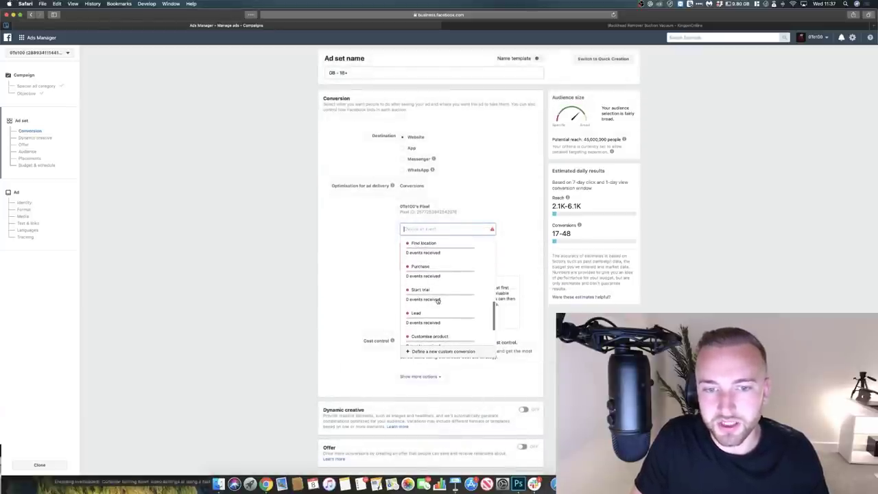
pyautogui.click(426, 272)
pyautogui.scroll(-10, 409, 310)
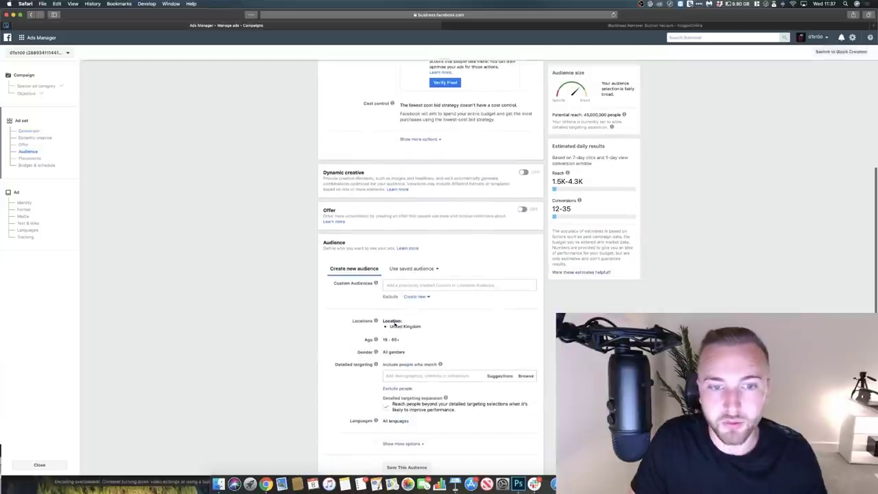
pyautogui.scroll(3, 388, 184)
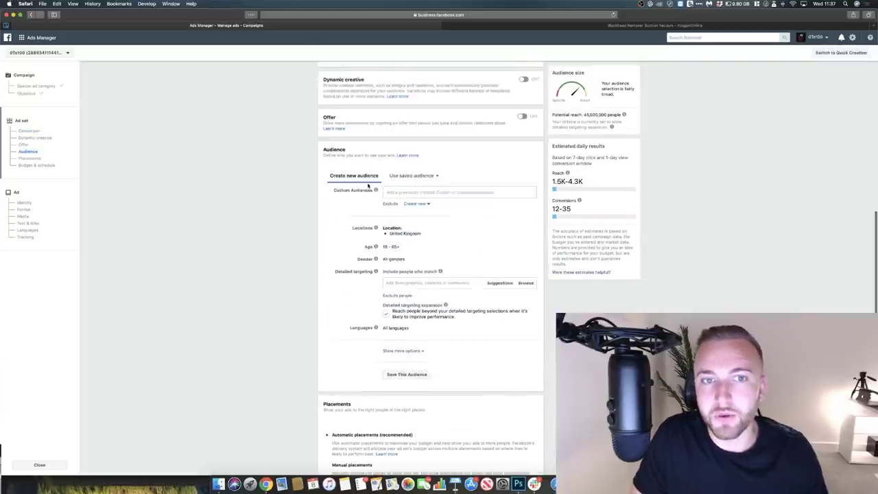
pyautogui.click(464, 203)
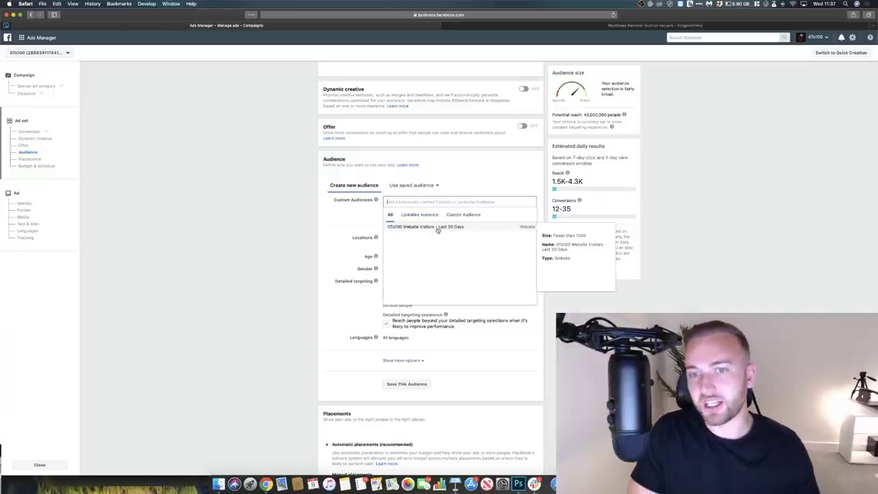
pyautogui.click(420, 213)
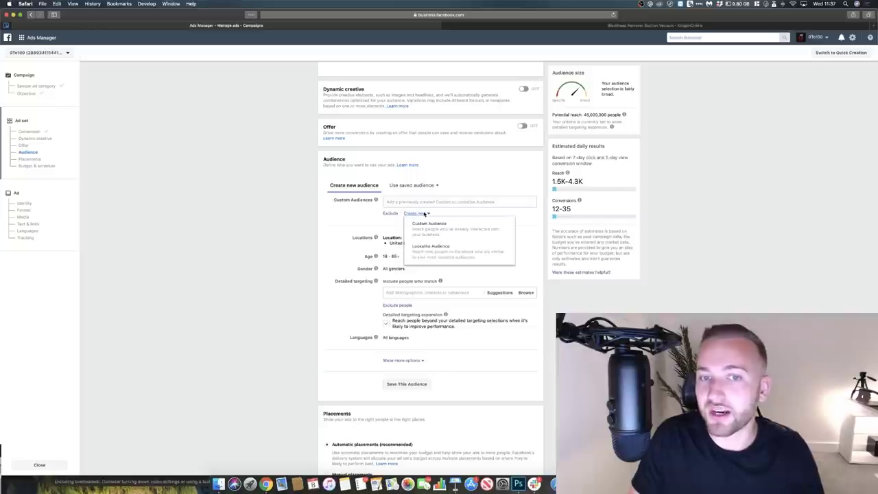
pyautogui.click(423, 229)
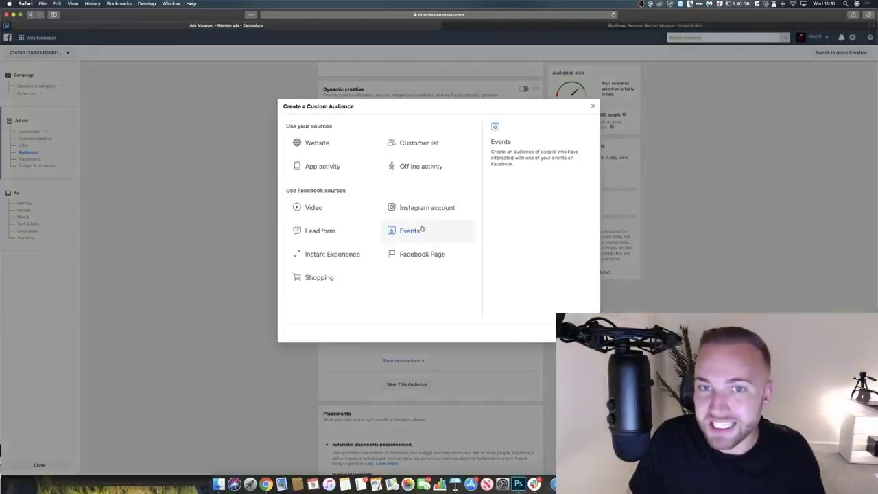
pyautogui.click(592, 105)
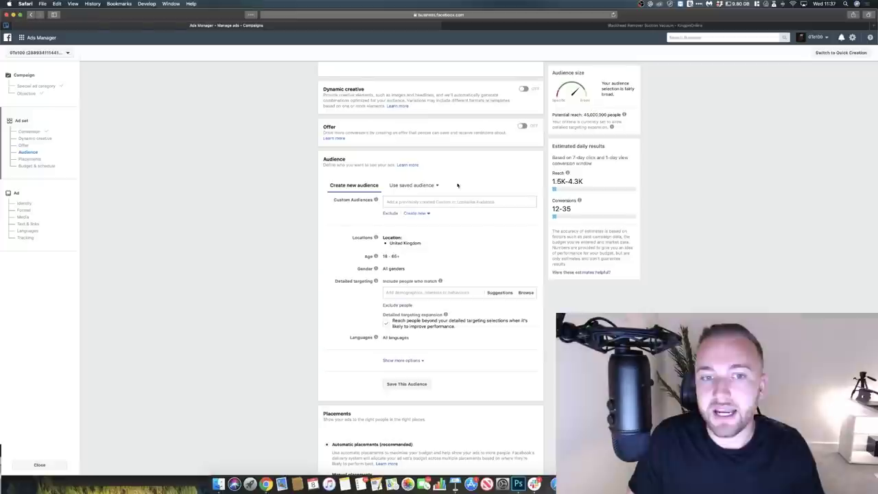
# - Start a new video-based Custom Audience of people who have watched at least 75% of the video
pyautogui.click(421, 213)
pyautogui.click(422, 229)
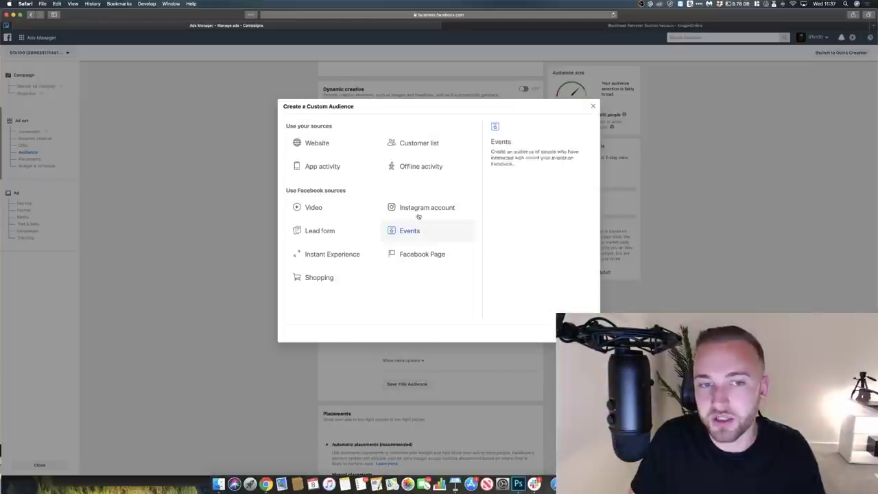
pyautogui.click(348, 204)
pyautogui.click(353, 174)
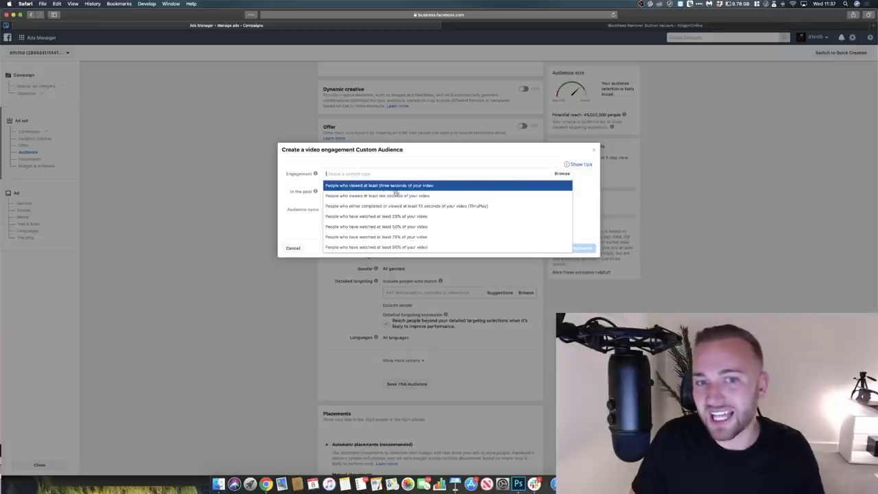
pyautogui.click(415, 237)
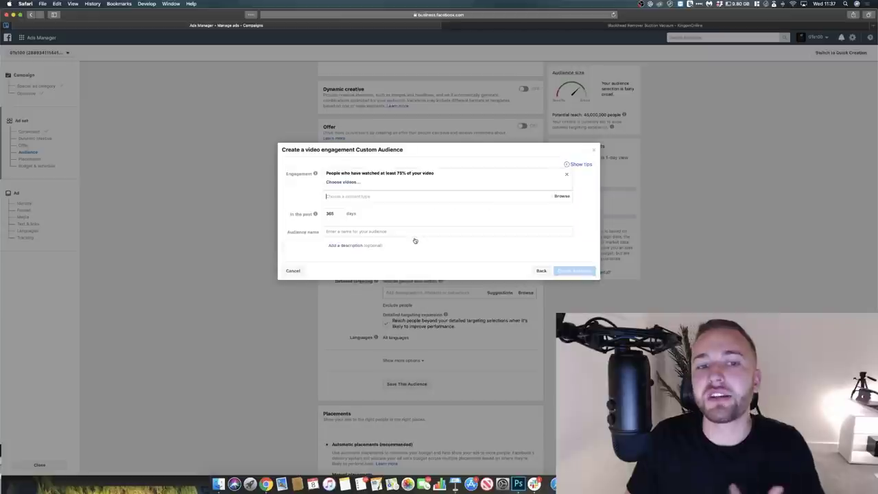
# - Select the WhatsApp video uploaded on 8 Jul 2020 from the 0To100 Facebook Page as the audience's source video
pyautogui.click(399, 193)
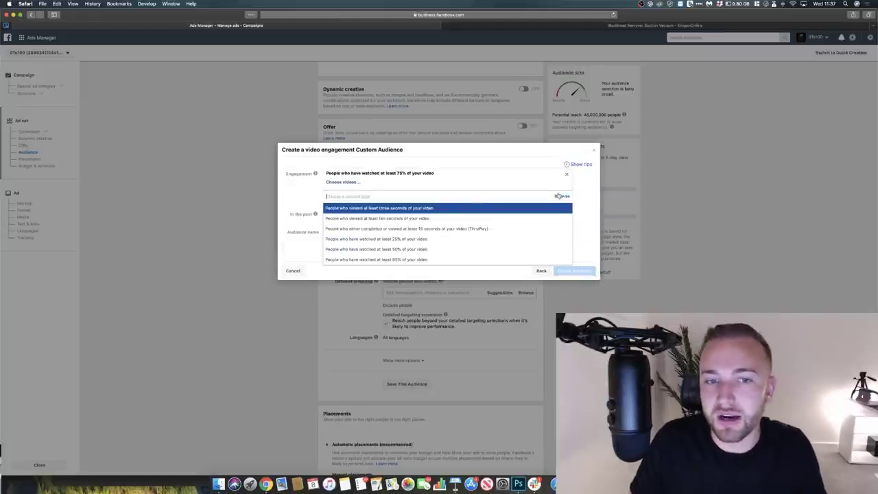
pyautogui.click(343, 192)
pyautogui.click(343, 181)
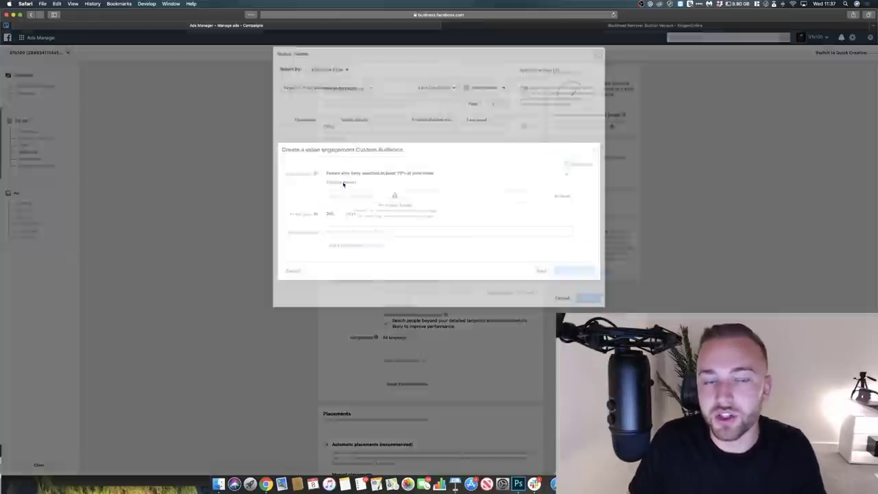
pyautogui.click(332, 84)
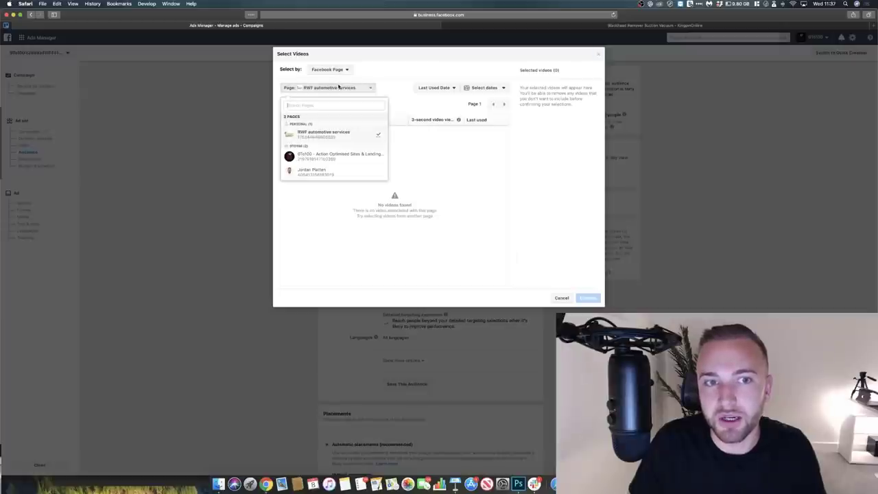
pyautogui.click(313, 152)
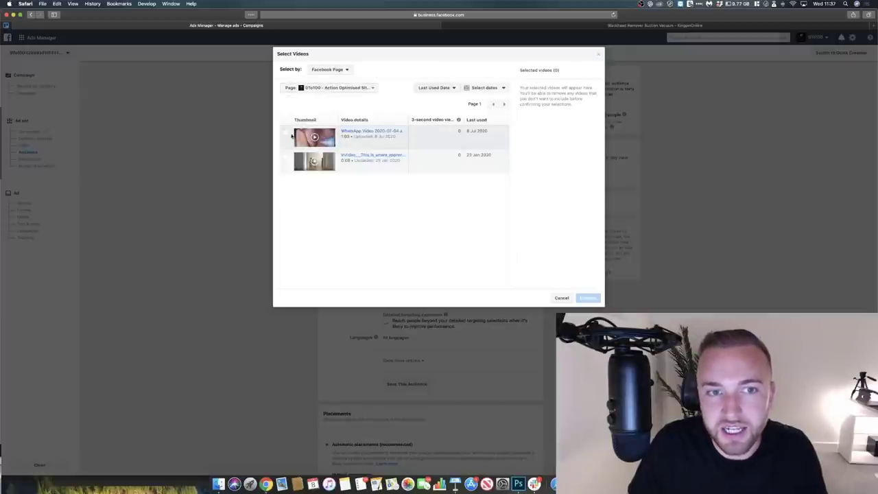
pyautogui.click(433, 134)
pyautogui.click(588, 297)
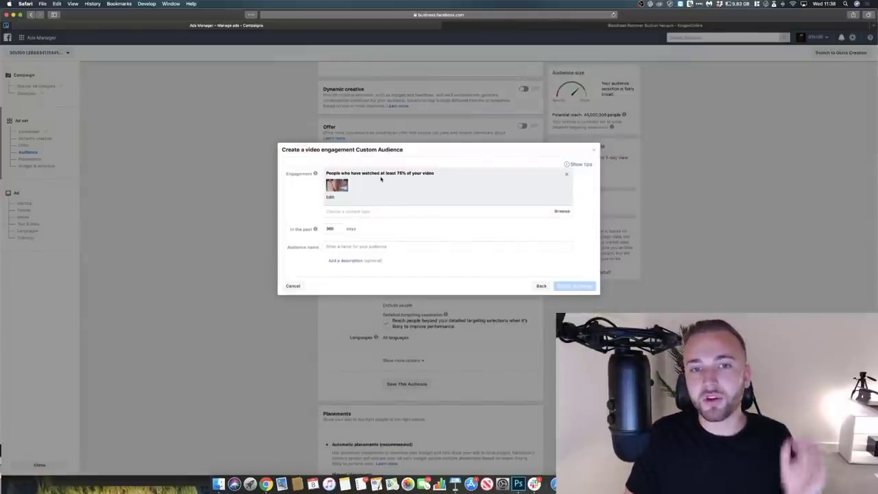
# - Set the audience's time window to 30 days, name it "Watched 75% Blackhead Suction Within 30 Days", and create it
pyautogui.doubleClick(332, 229)
pyautogui.write('30')
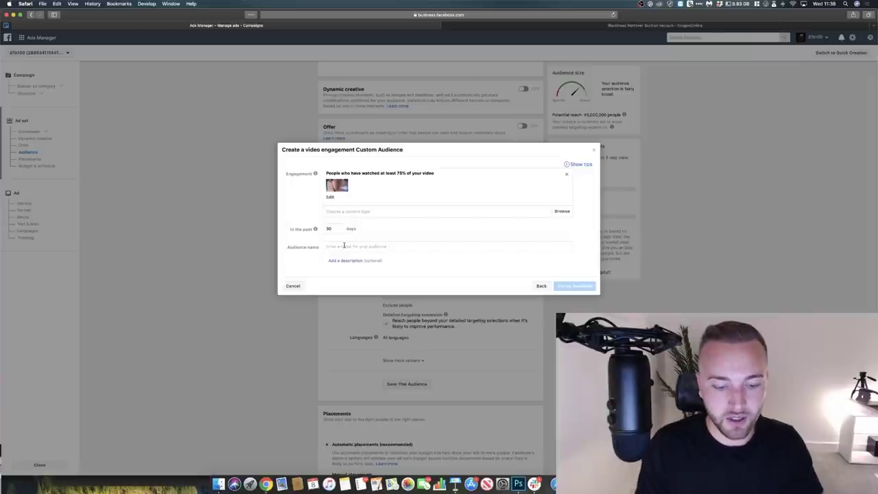
pyautogui.write('Watched 75% Blackhead Suction Within 30 Days')
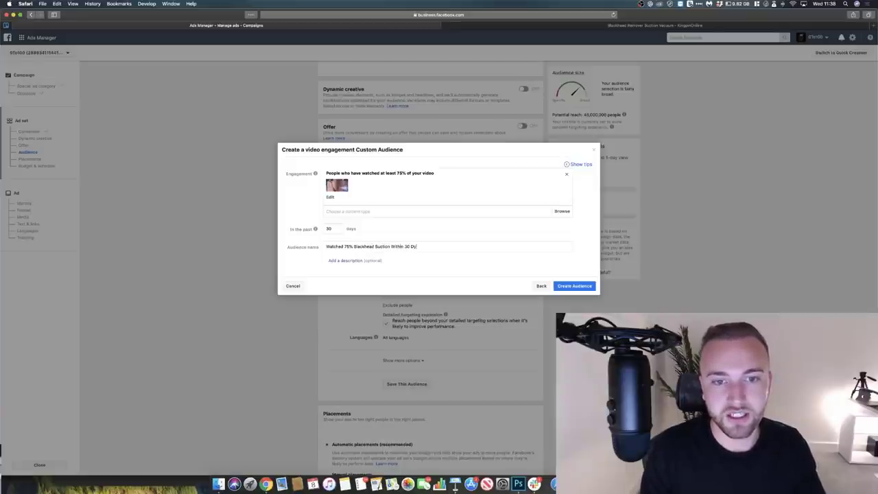
pyautogui.click(577, 287)
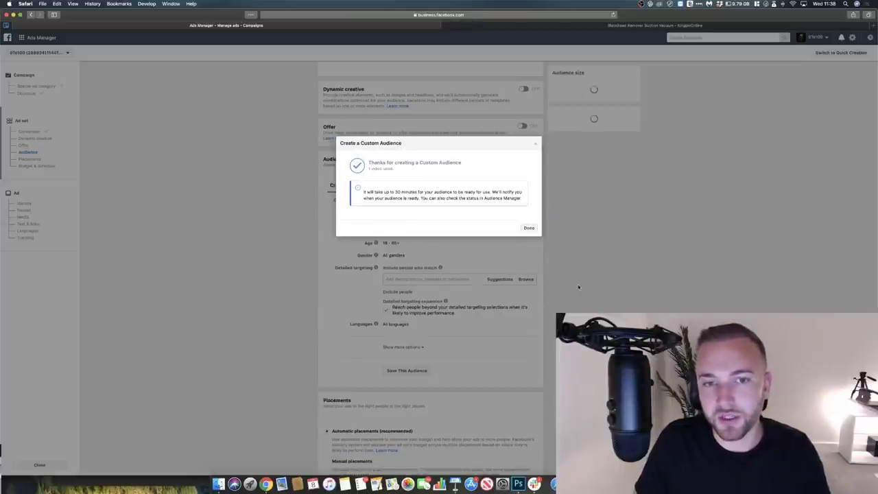
# - Close the audience confirmation, continue to the ad level and choose the connected Instagram account as the ad's identity
pyautogui.click(523, 227)
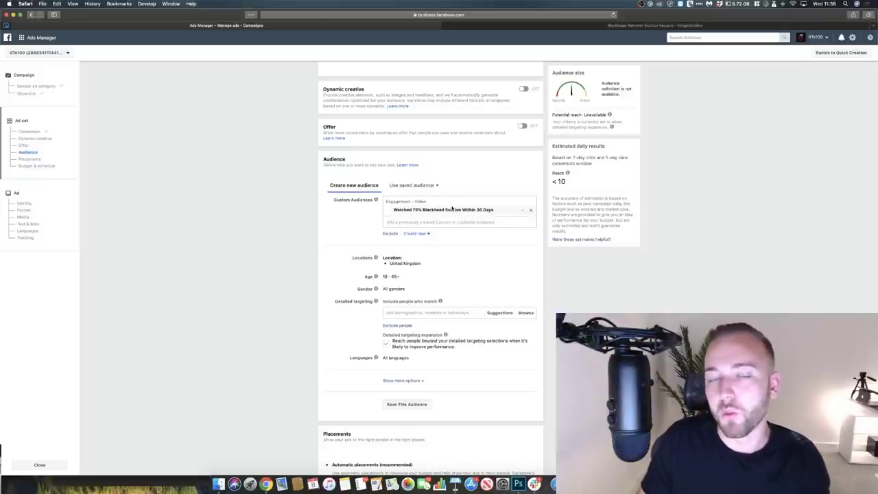
pyautogui.scroll(-5, 454, 209)
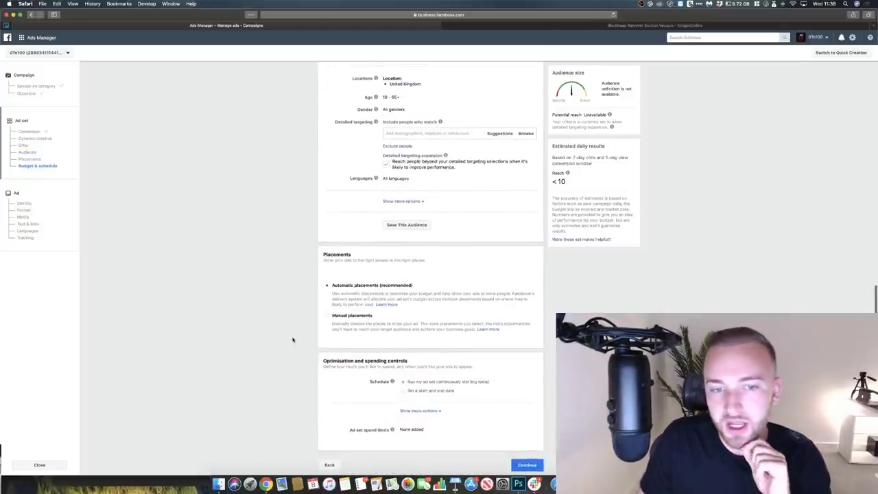
pyautogui.click(526, 464)
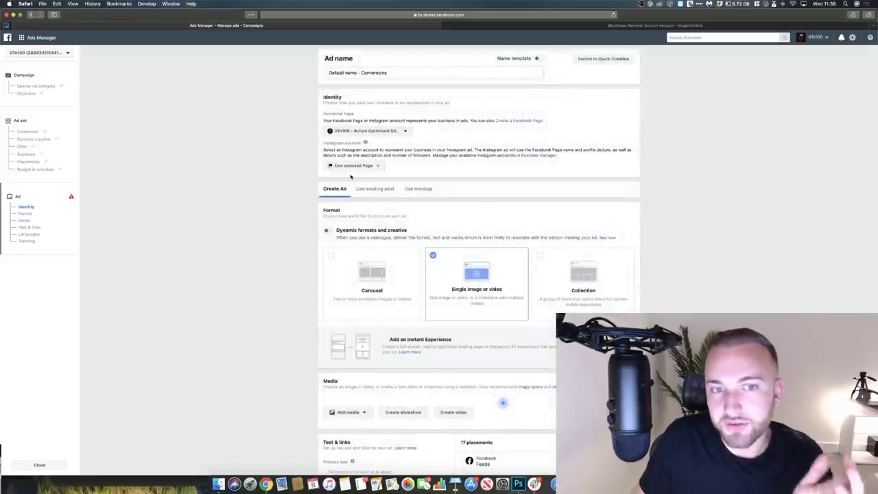
pyautogui.click(351, 166)
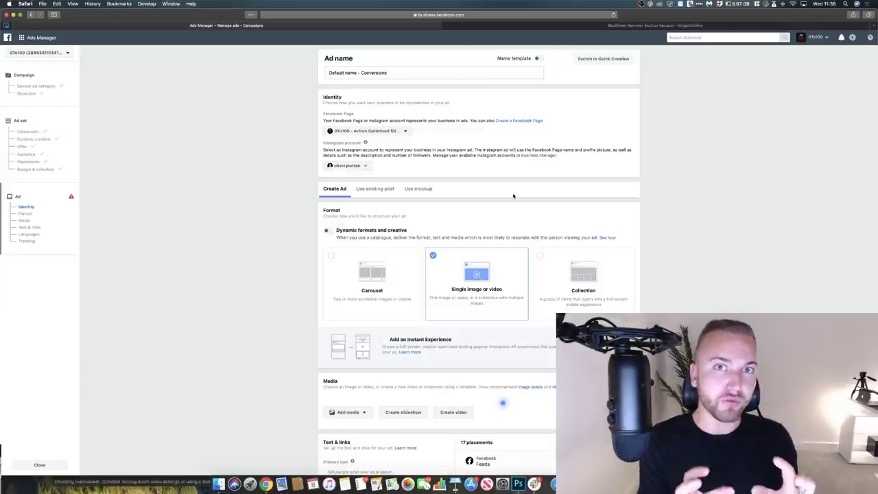
# - Check the Blackhead Remover product page, then open the InVideo website in a new tab
pyautogui.click(579, 15)
pyautogui.click(578, 25)
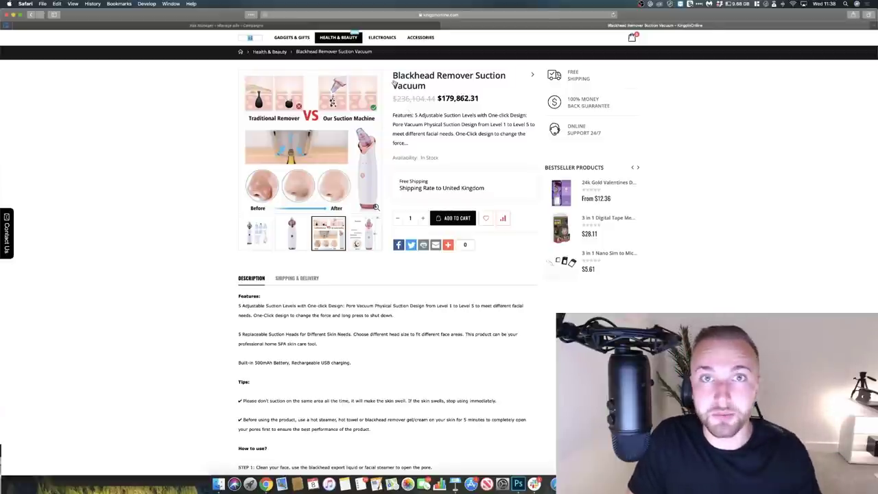
pyautogui.hotkey('ctrl', 'shift', 'Tab')
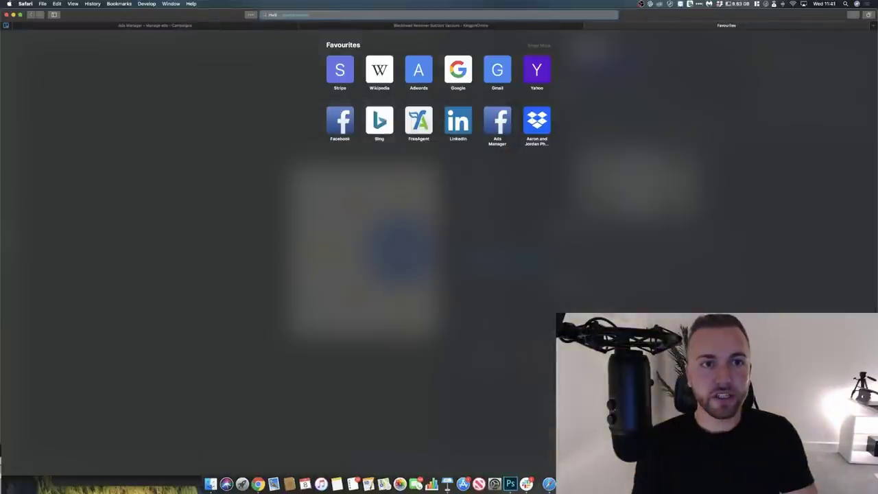
pyautogui.write('eo.i')
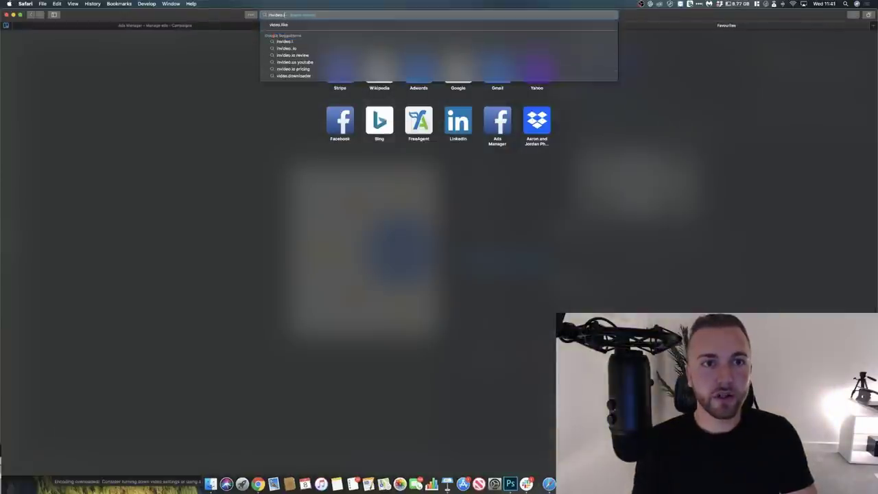
pyautogui.press('Return')
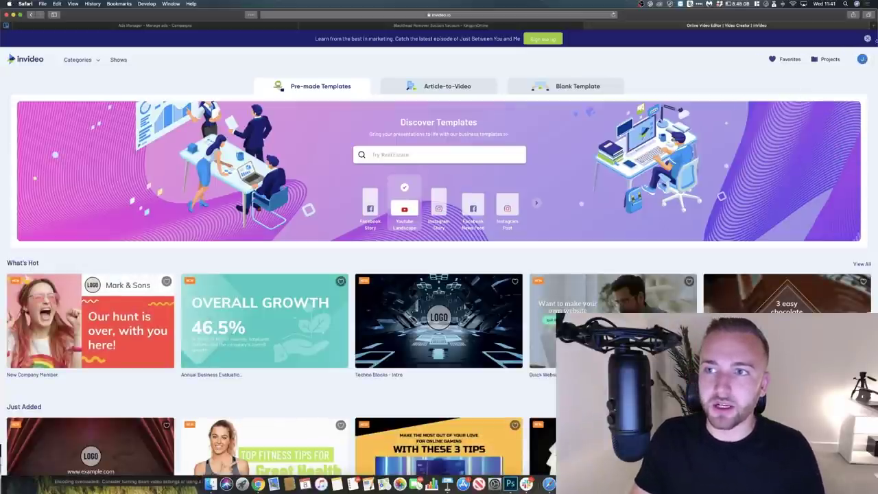
# - Log out of InVideo and log back in with Google
pyautogui.moveTo(862, 59)
pyautogui.click(816, 157)
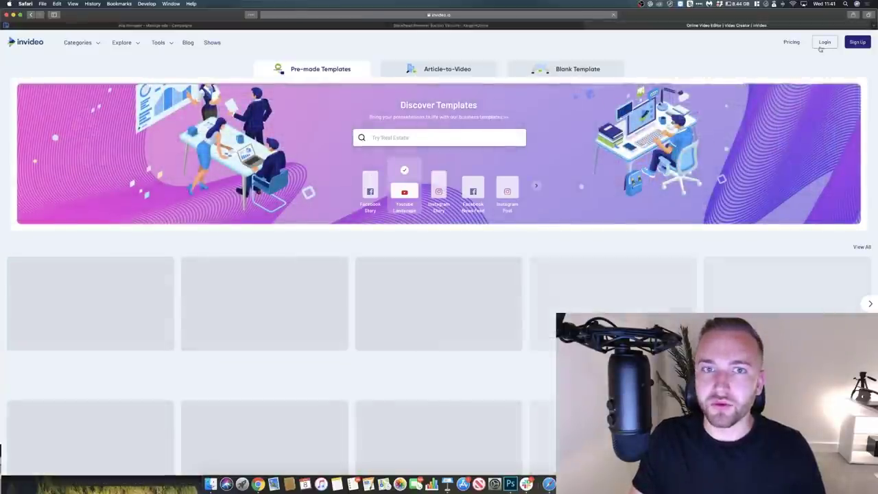
pyautogui.click(825, 42)
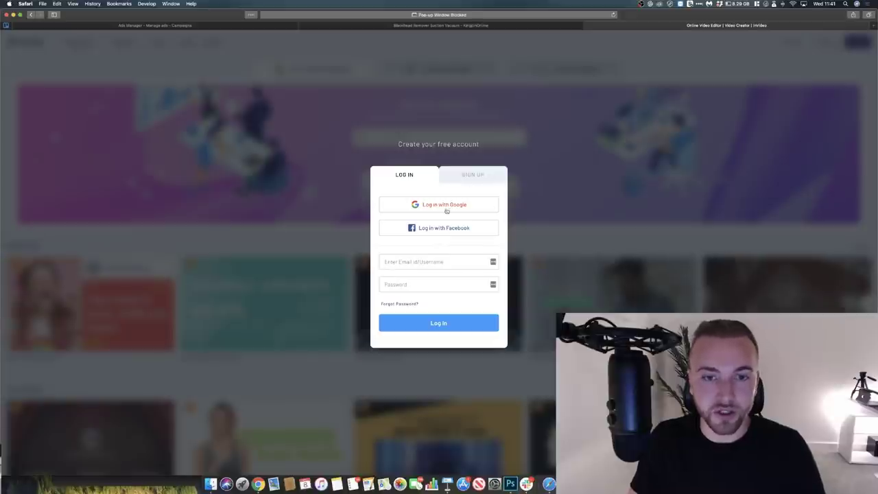
pyautogui.click(435, 205)
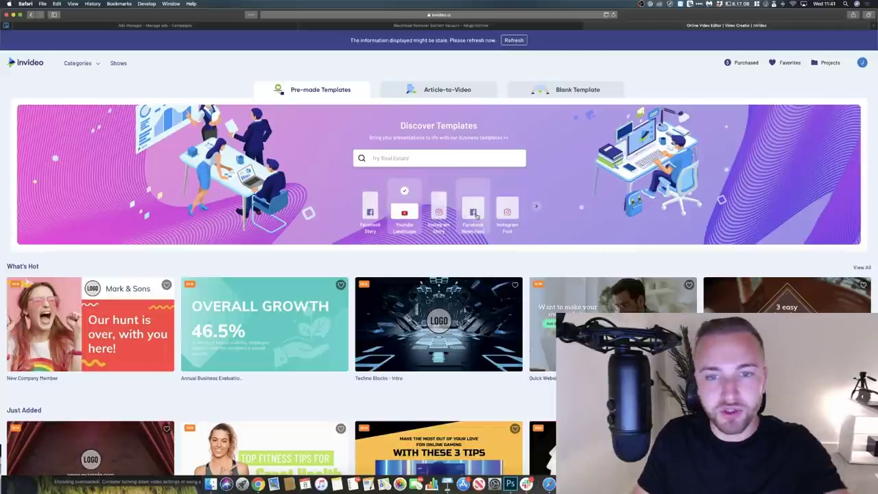
# - Browse the available video formats and filter the pre-made templates to Facebook News Feed
pyautogui.click(536, 206)
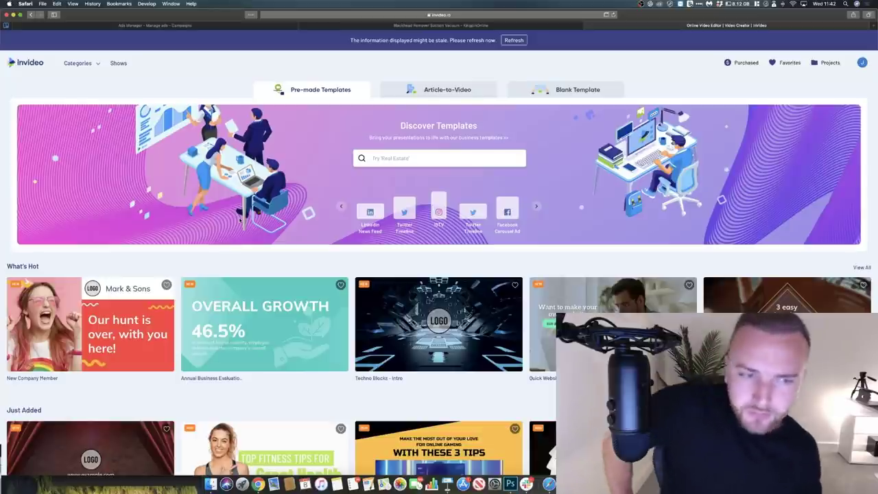
pyautogui.click(341, 205)
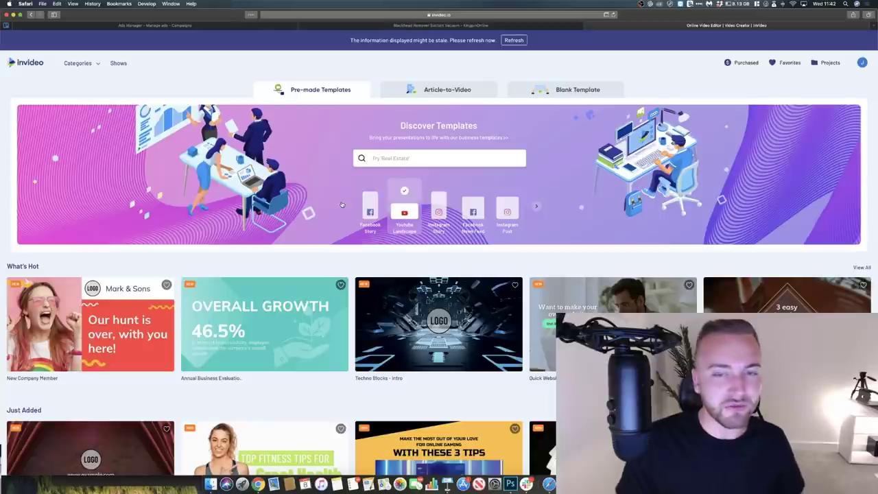
pyautogui.click(479, 213)
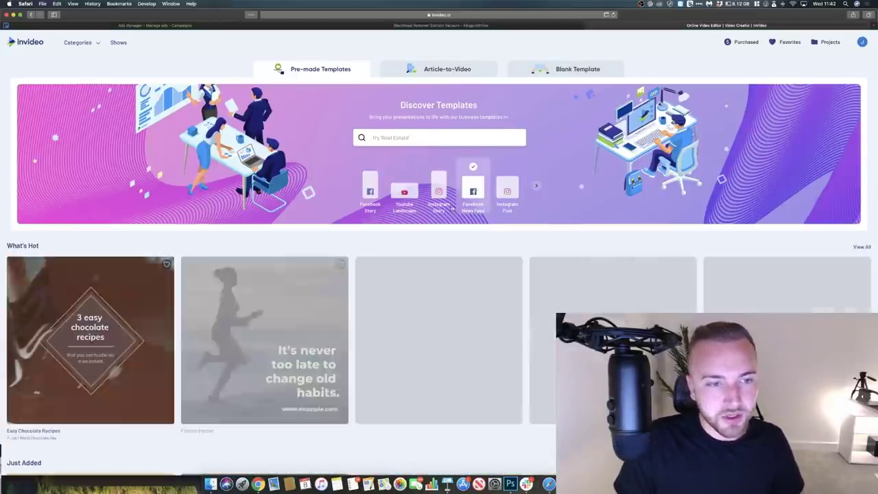
# - Find the Handbag Sale Ad template in the Product Video Ads category and open it in the editor
pyautogui.scroll(-4, 311, 277)
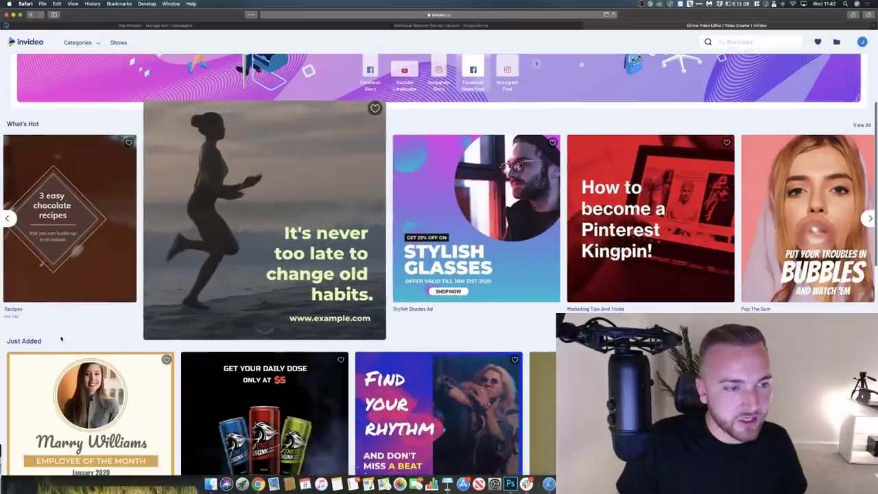
pyautogui.scroll(-12, 60, 338)
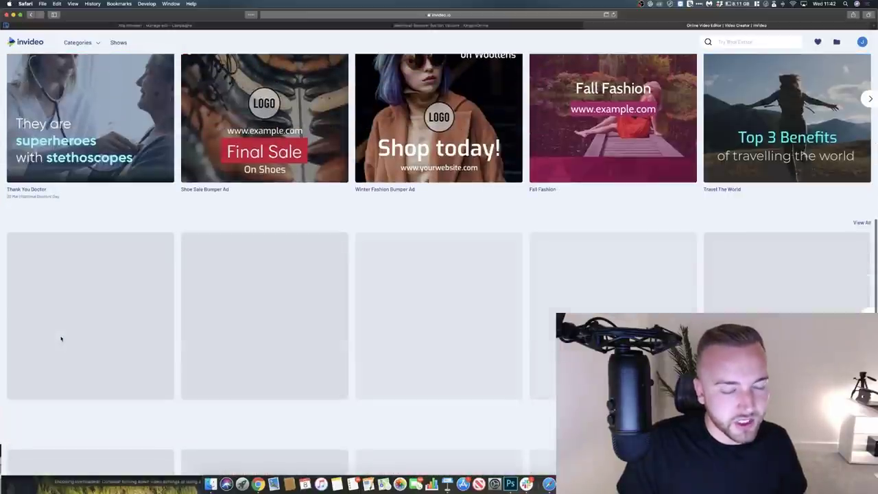
pyautogui.scroll(-3, 60, 338)
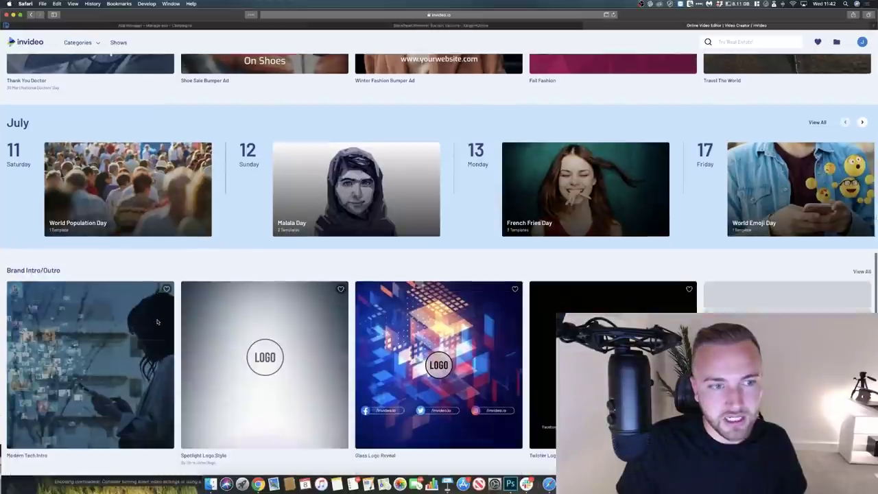
pyautogui.scroll(-10, 149, 249)
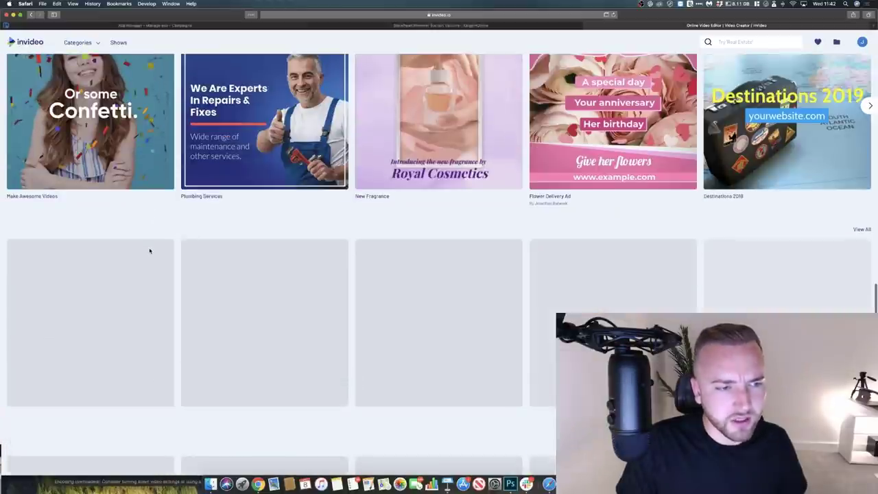
pyautogui.scroll(-7, 149, 251)
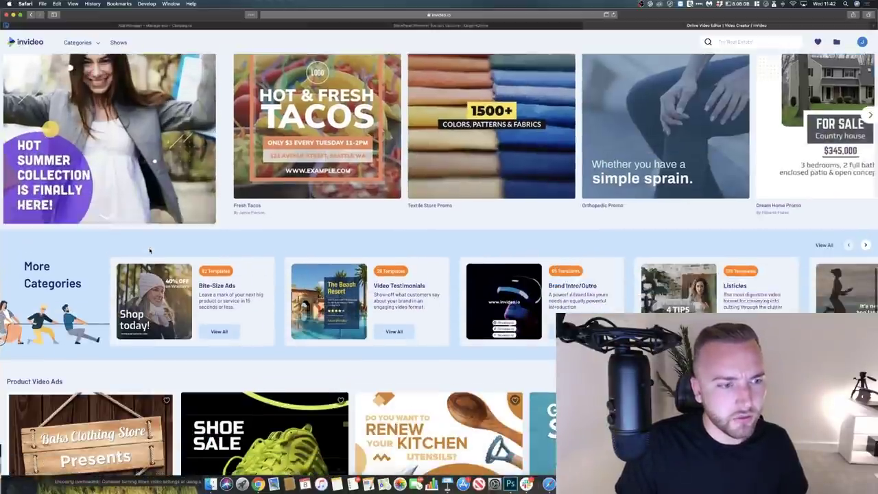
pyautogui.scroll(-3, 149, 251)
pyautogui.scroll(3, 149, 251)
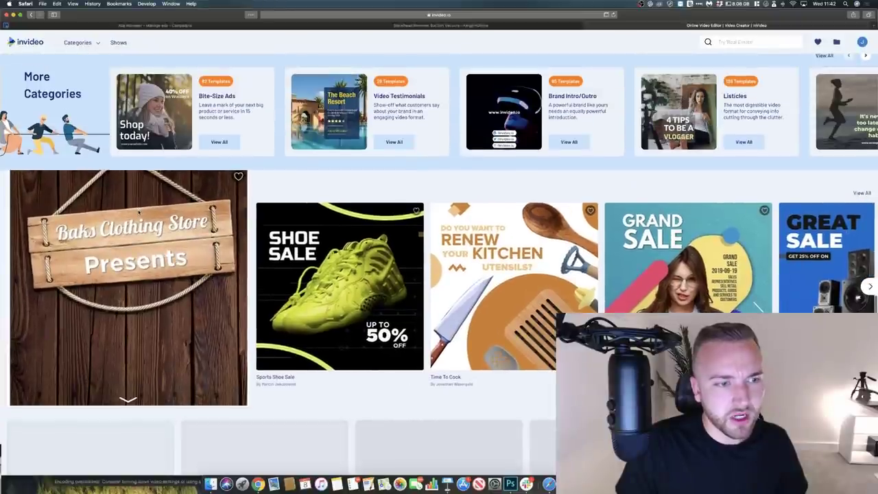
pyautogui.scroll(-1, 149, 251)
pyautogui.click(869, 278)
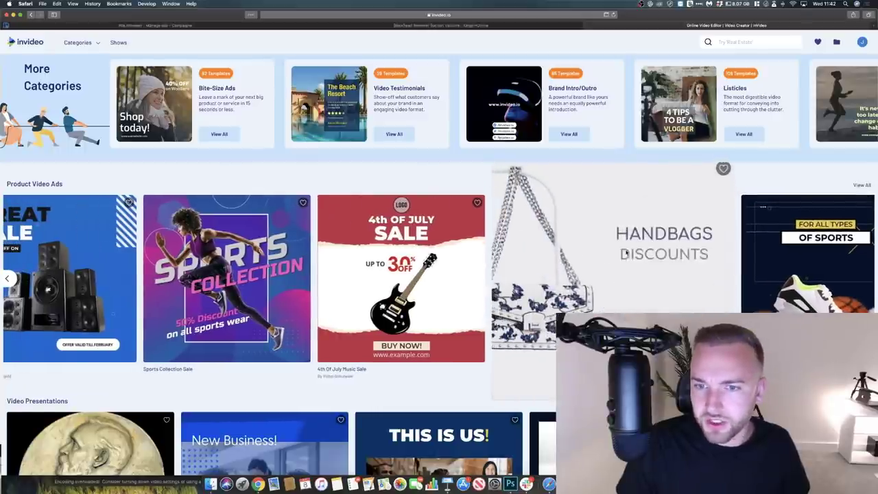
pyautogui.scroll(-2, 625, 252)
pyautogui.click(626, 253)
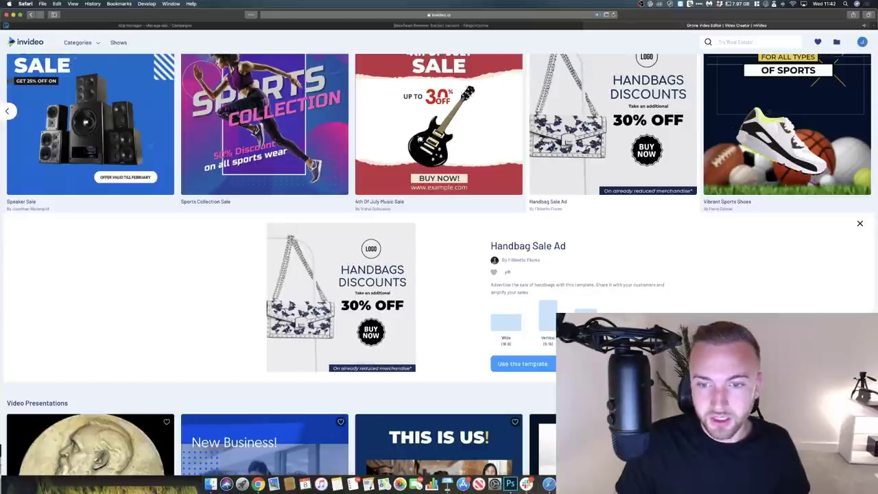
pyautogui.click(544, 364)
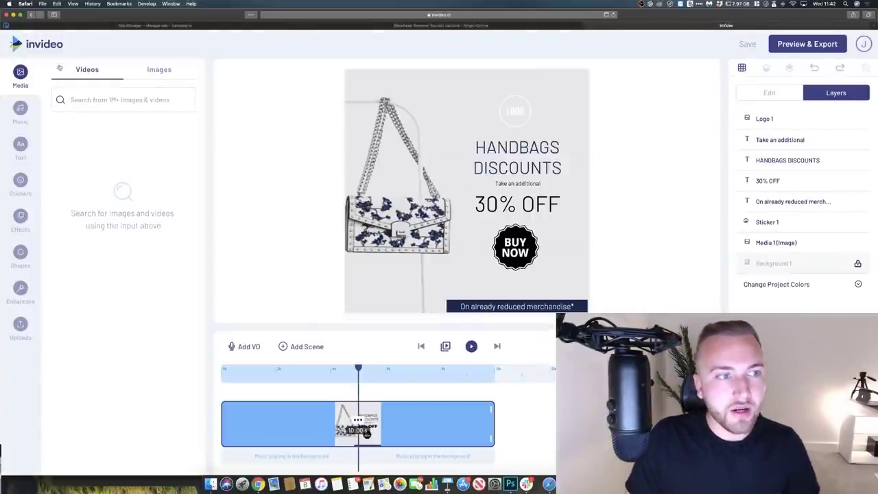
# - Save the Kingpin logo image from the product page's header to the computer and return to the InVideo editor
pyautogui.press('super+shift+backslash')
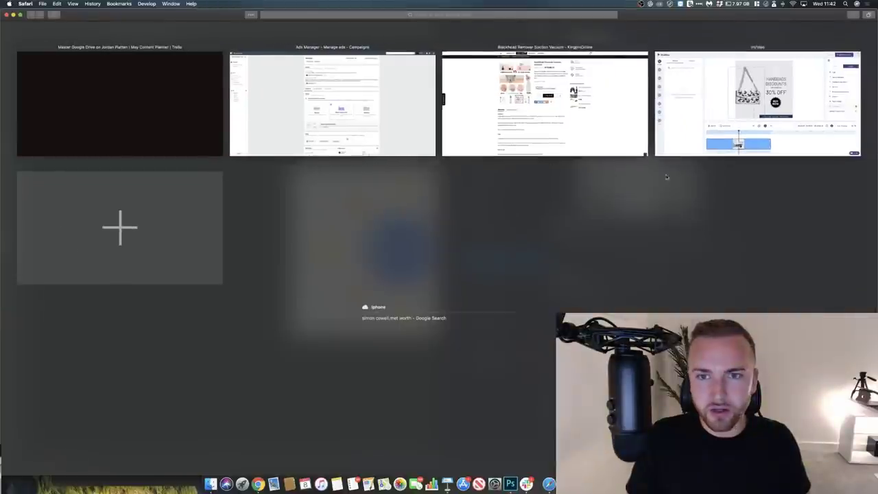
pyautogui.click(701, 118)
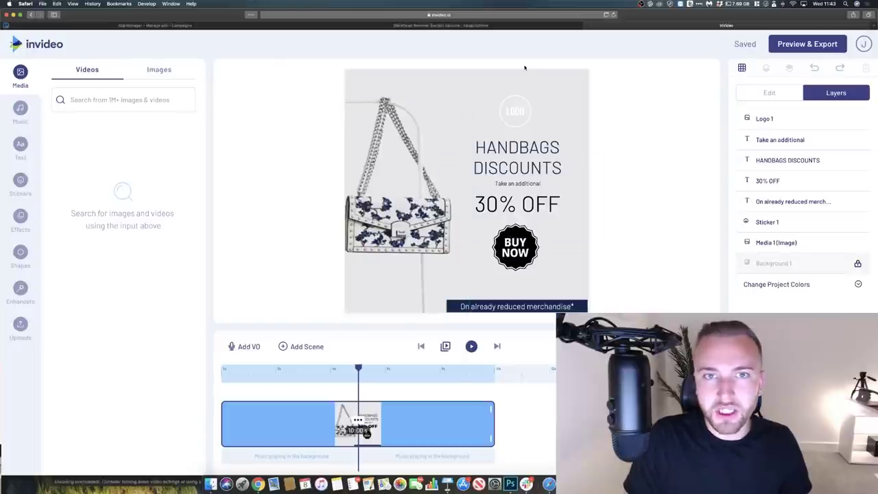
pyautogui.click(454, 26)
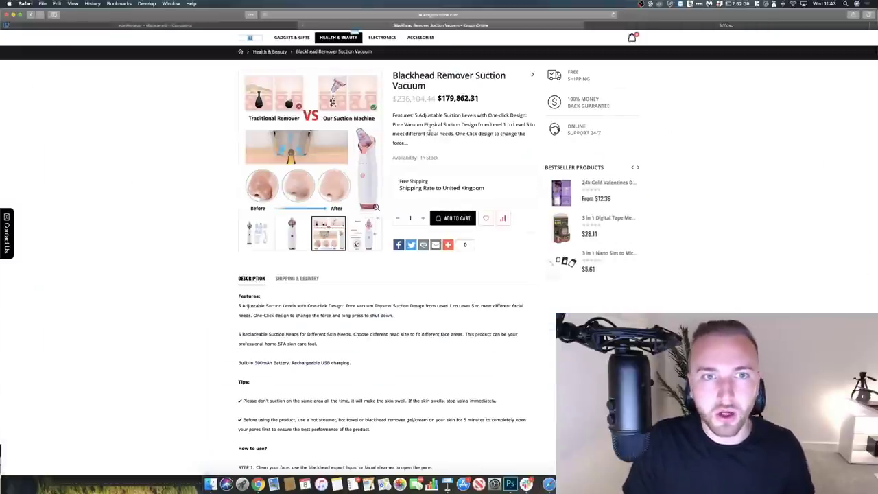
pyautogui.rightClick(255, 76)
pyautogui.click(288, 137)
pyautogui.click(579, 25)
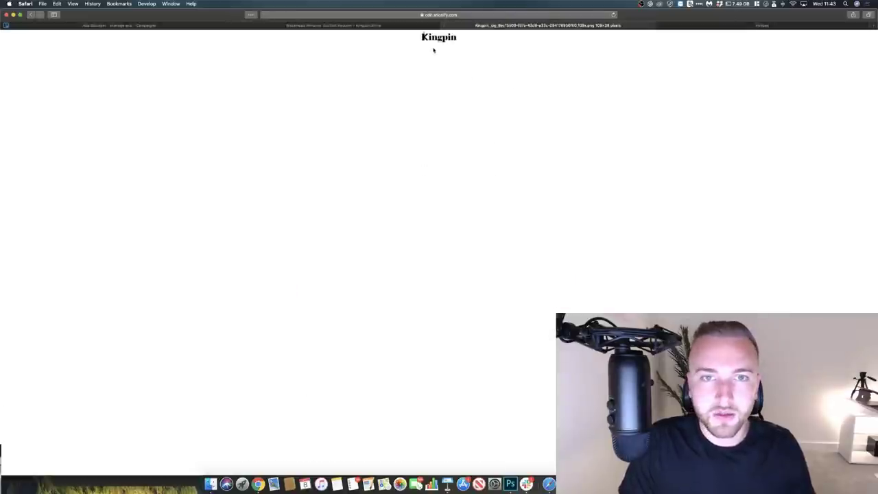
pyautogui.rightClick(438, 42)
pyautogui.click(475, 44)
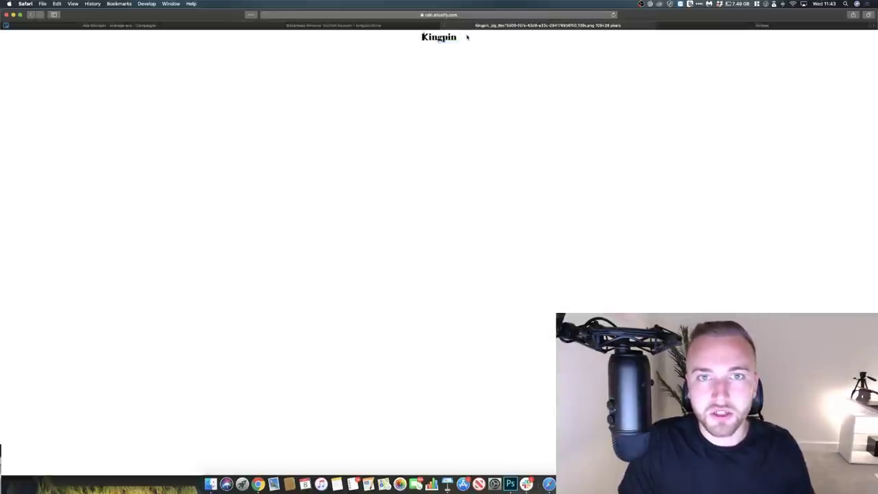
pyautogui.click(444, 25)
pyautogui.click(727, 25)
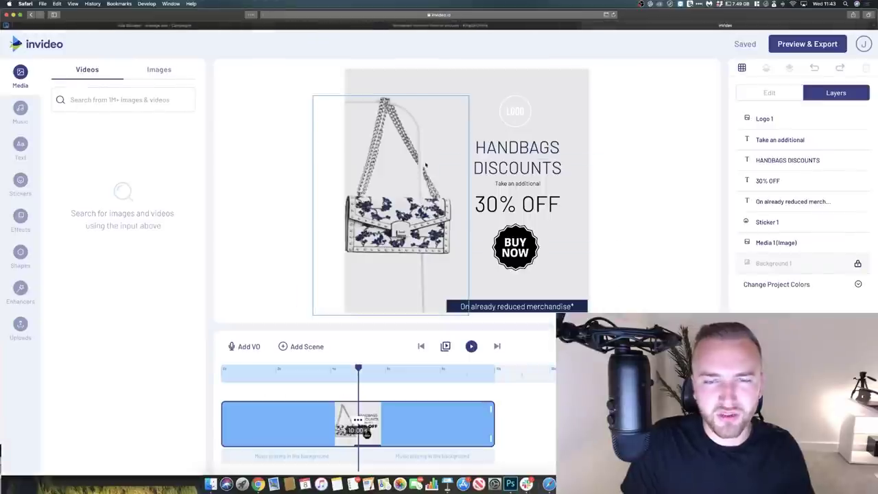
# - Select the template's logo placeholder and upload the Kingpin logo from the Downloads folder to InVideo
pyautogui.click(506, 111)
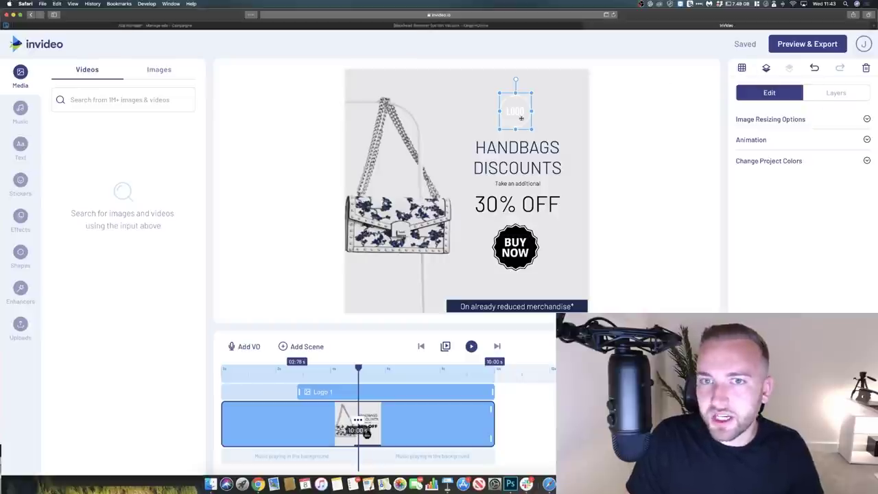
pyautogui.click(159, 69)
pyautogui.click(21, 327)
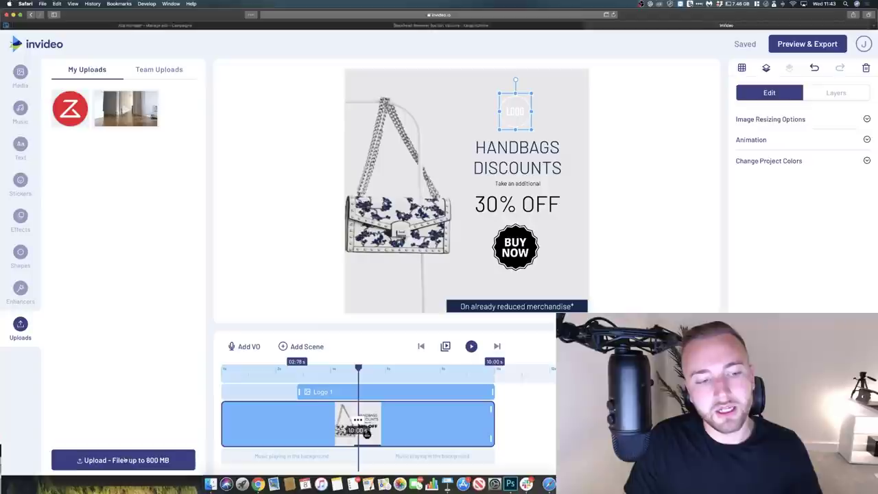
pyautogui.click(126, 460)
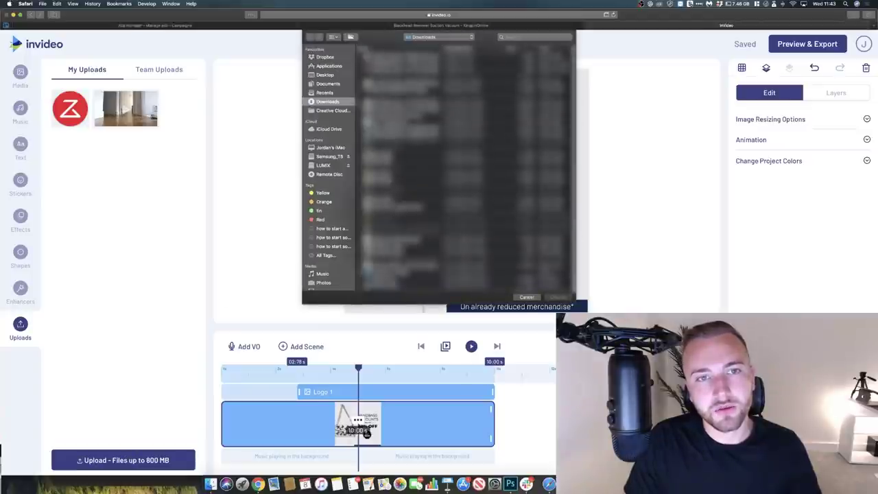
pyautogui.click(446, 57)
pyautogui.click(559, 297)
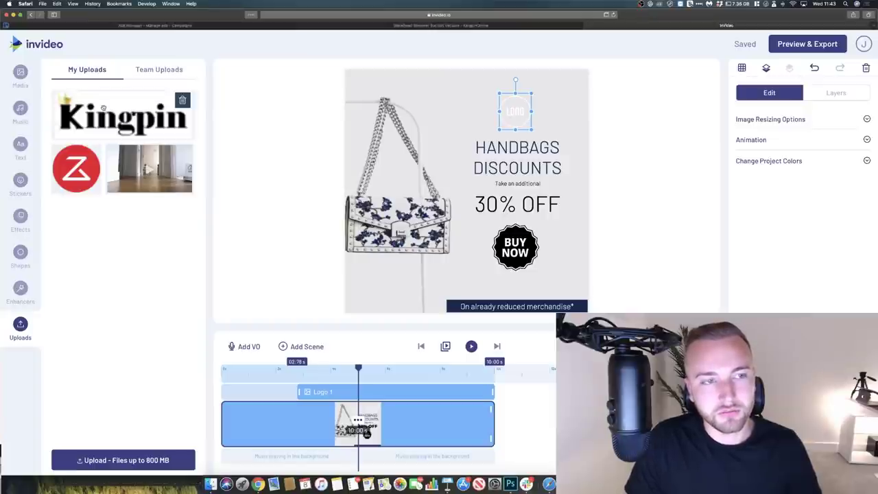
# - Replace the logo placeholder above the headline with the uploaded Kingpin logo and enlarge it
pyautogui.moveTo(151, 112); pyautogui.dragTo(521, 111)
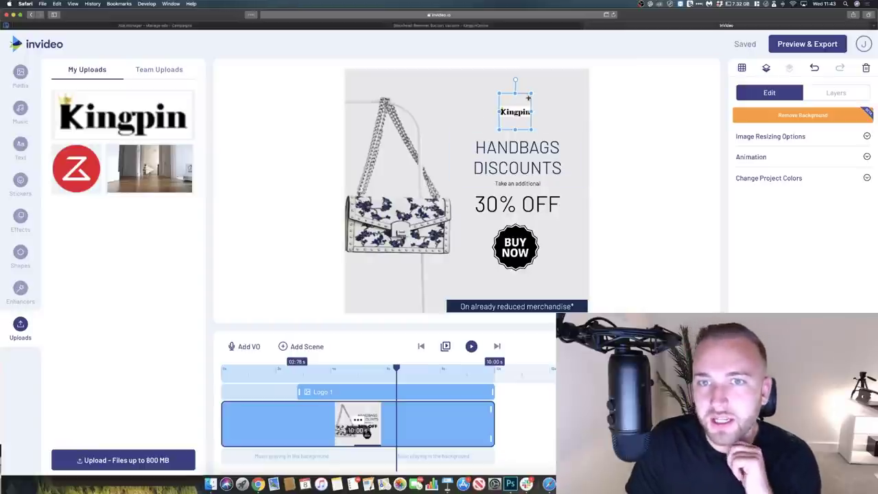
pyautogui.moveTo(531, 94); pyautogui.dragTo(516, 105)
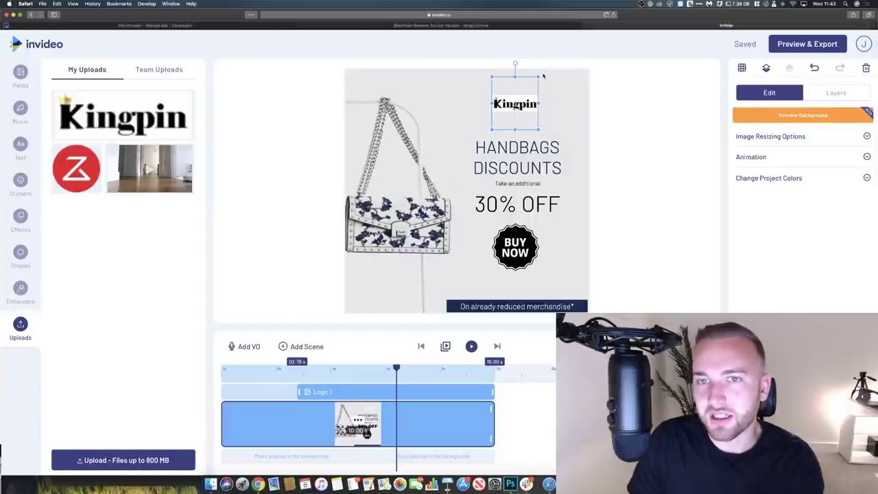
# - Enlarge the Kingpin logo above the headline slightly more and remove its white background
pyautogui.moveTo(539, 78); pyautogui.dragTo(546, 69)
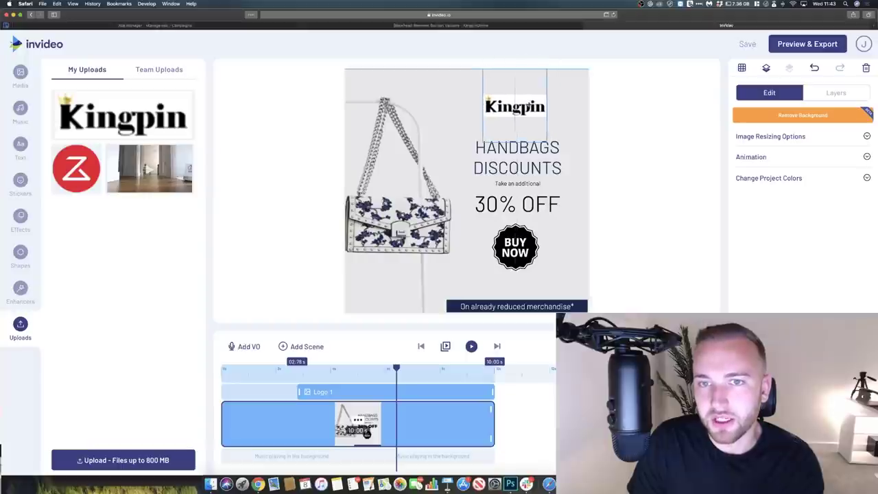
pyautogui.click(793, 116)
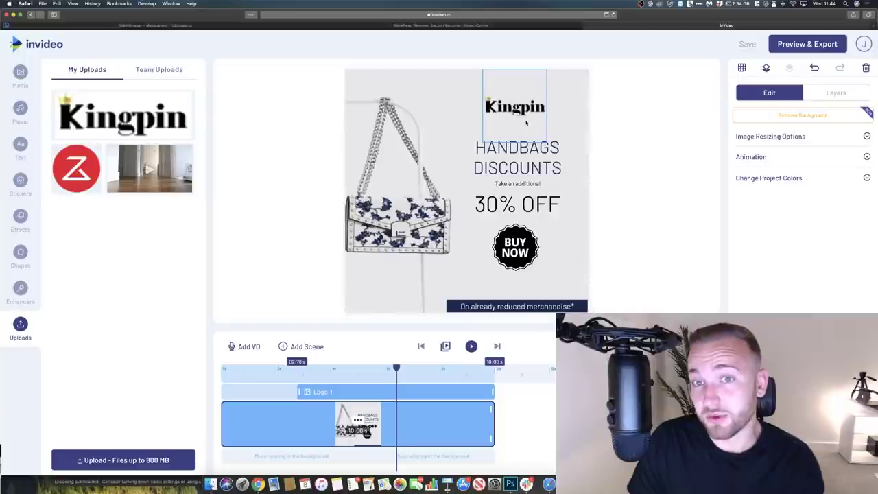
pyautogui.click(647, 88)
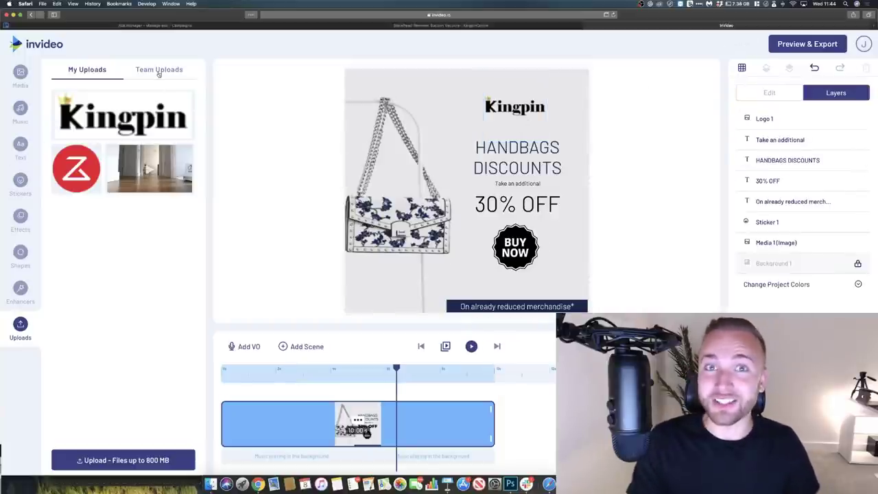
# - Save the enlarged single-device image of the Blackhead Remover from its product page to Downloads and return to the InVideo editor
pyautogui.click(390, 234)
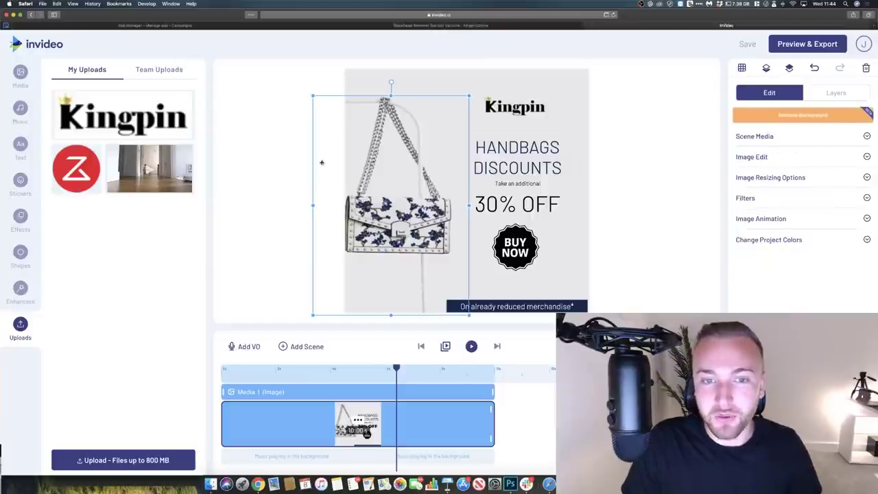
pyautogui.click(383, 26)
pyautogui.click(298, 293)
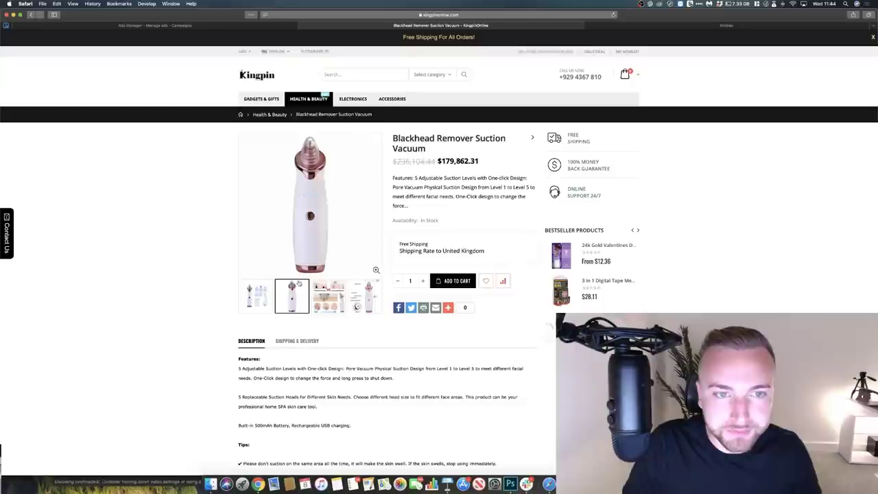
pyautogui.click(310, 186)
pyautogui.rightClick(438, 189)
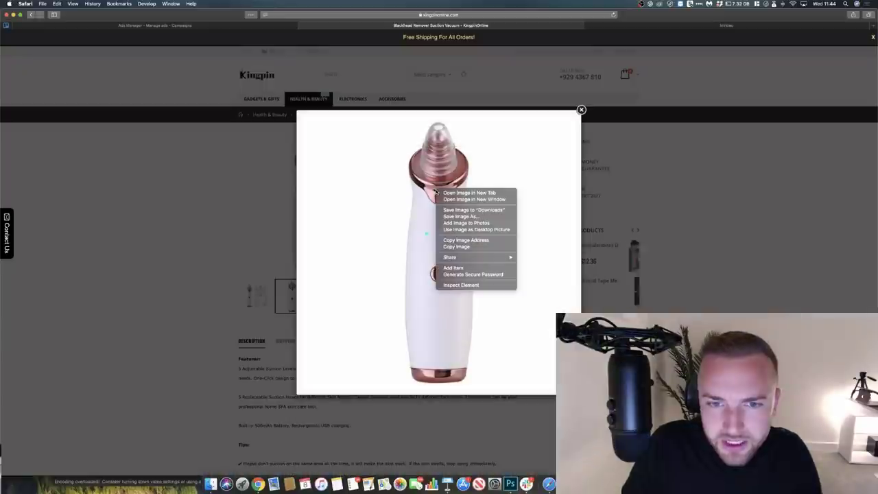
pyautogui.click(475, 210)
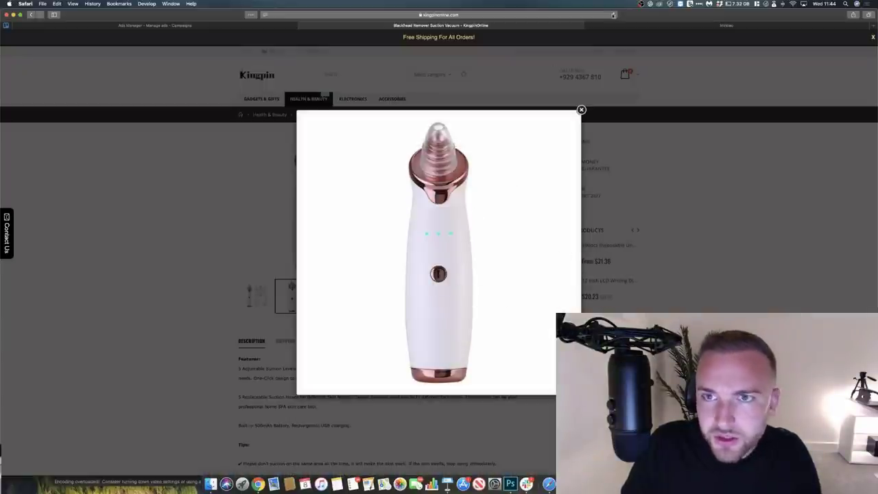
pyautogui.click(622, 26)
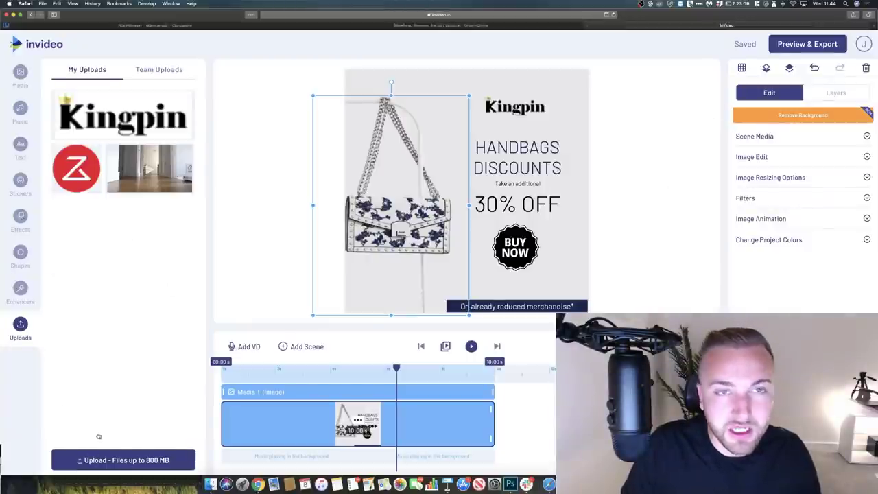
# - Upload the saved product image from the Downloads folder and replace the template's handbag picture with it
pyautogui.click(470, 55)
pyautogui.press('Return')
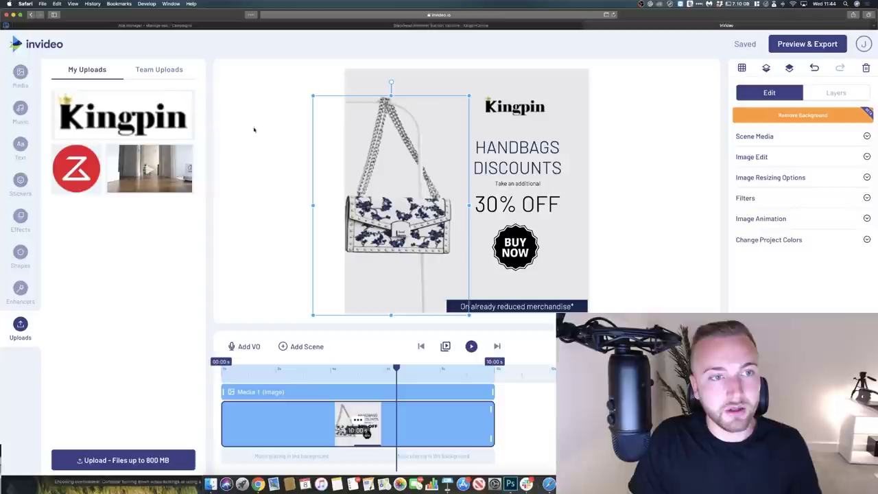
pyautogui.click(101, 454)
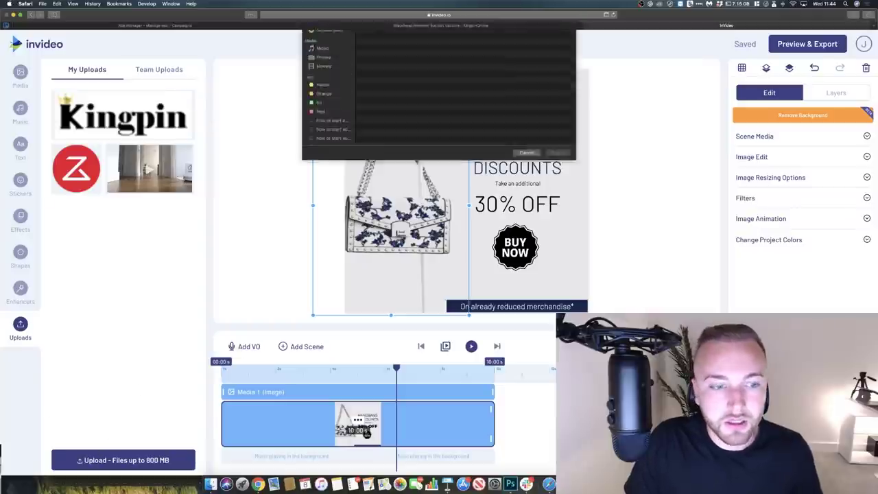
pyautogui.click(412, 57)
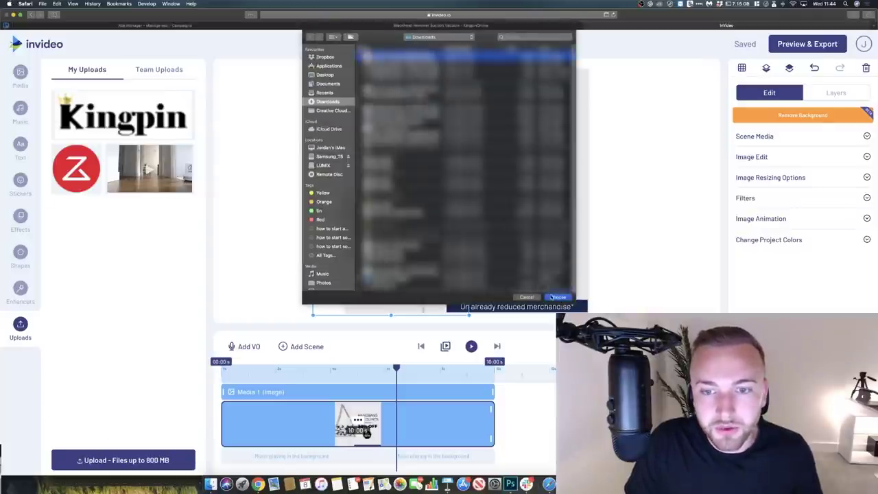
pyautogui.click(554, 297)
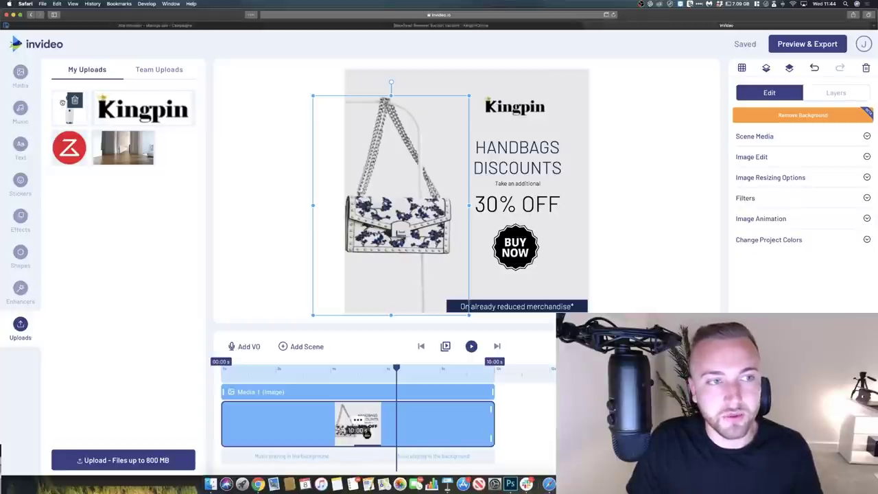
pyautogui.moveTo(97, 117); pyautogui.dragTo(362, 151)
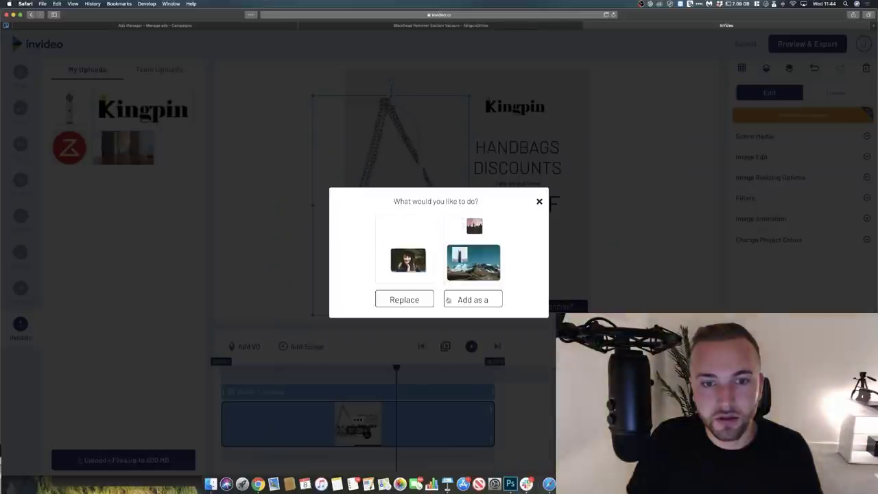
pyautogui.click(421, 299)
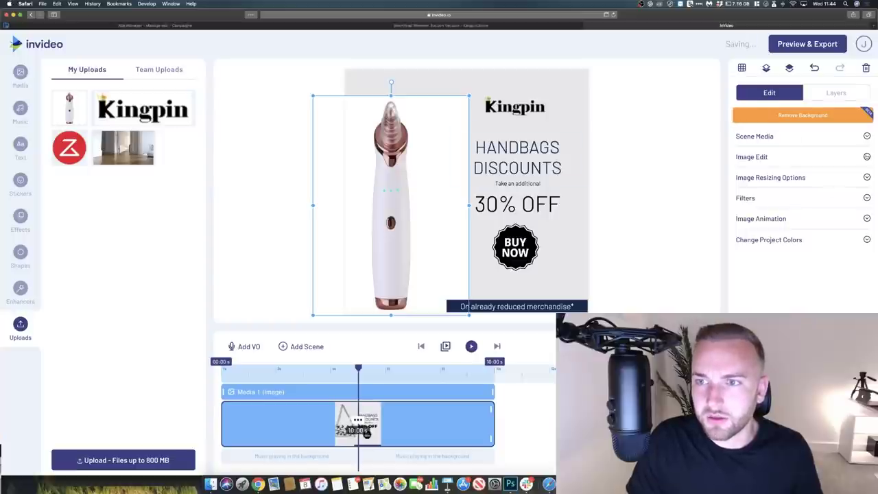
# - Set the product image's resizing option to Crop To Screen
pyautogui.click(799, 177)
pyautogui.click(783, 199)
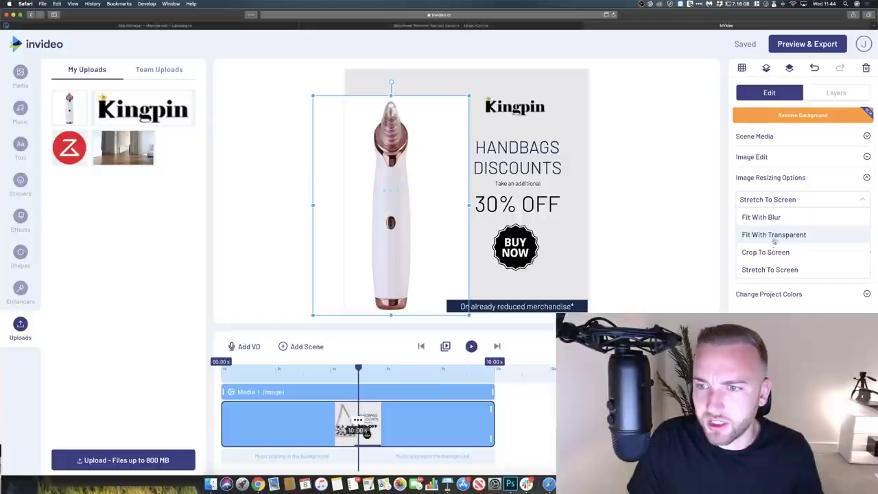
pyautogui.click(772, 268)
pyautogui.click(778, 199)
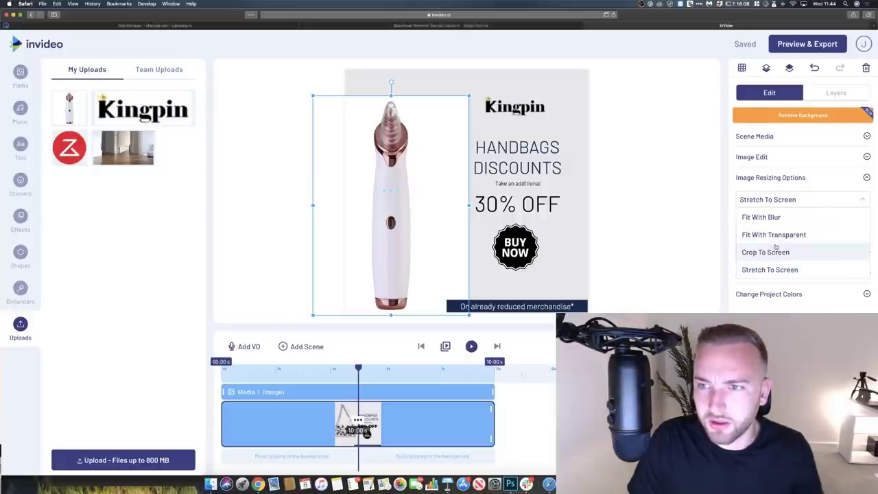
pyautogui.click(766, 252)
pyautogui.click(780, 199)
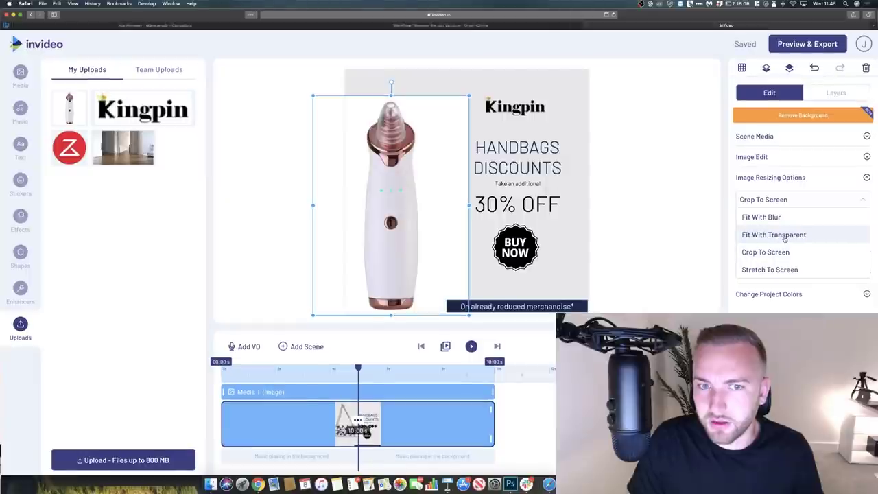
# - Remove the product image's background and crop its sides closer to the device
pyautogui.click(763, 115)
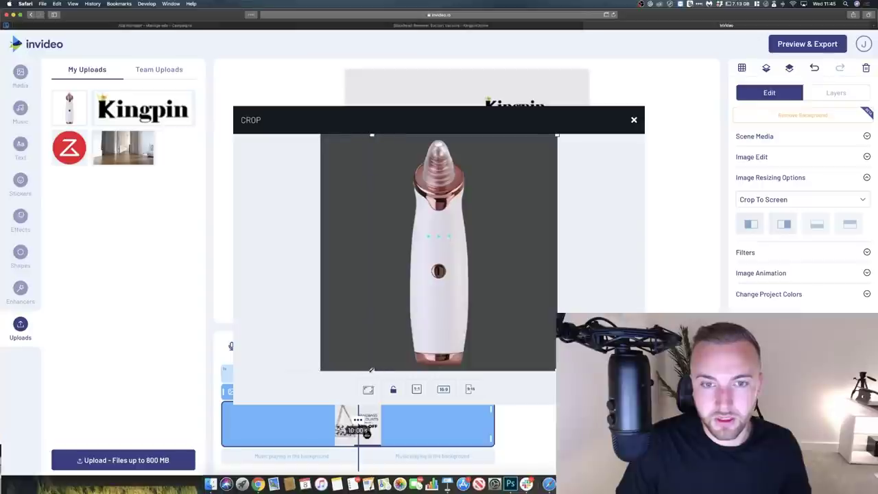
pyautogui.moveTo(371, 369); pyautogui.dragTo(391, 368)
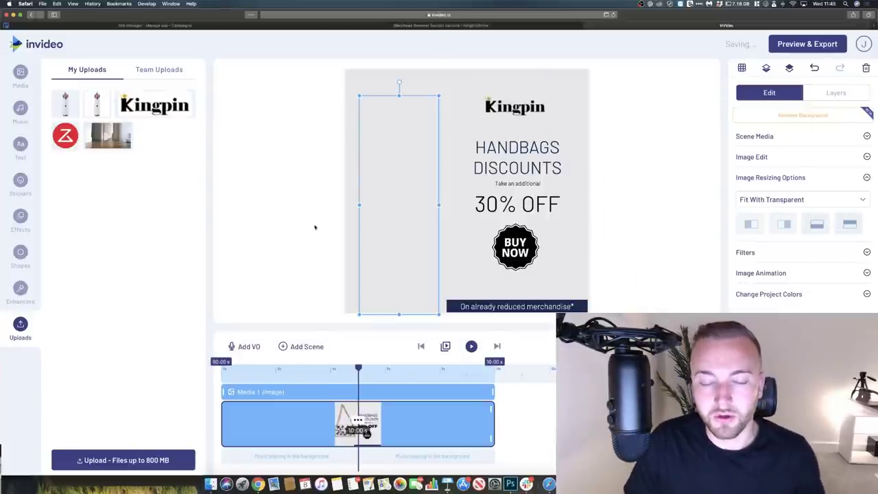
pyautogui.click(650, 255)
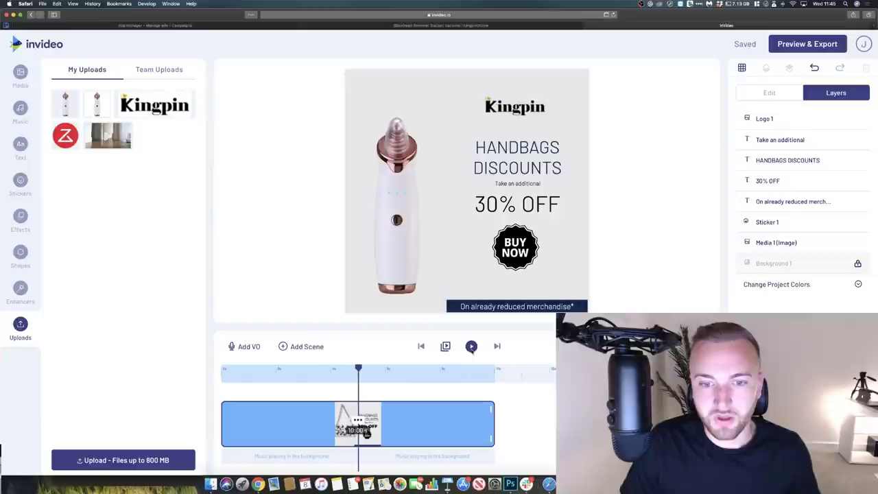
# - Play a preview of the edited video ad and close it
pyautogui.click(470, 347)
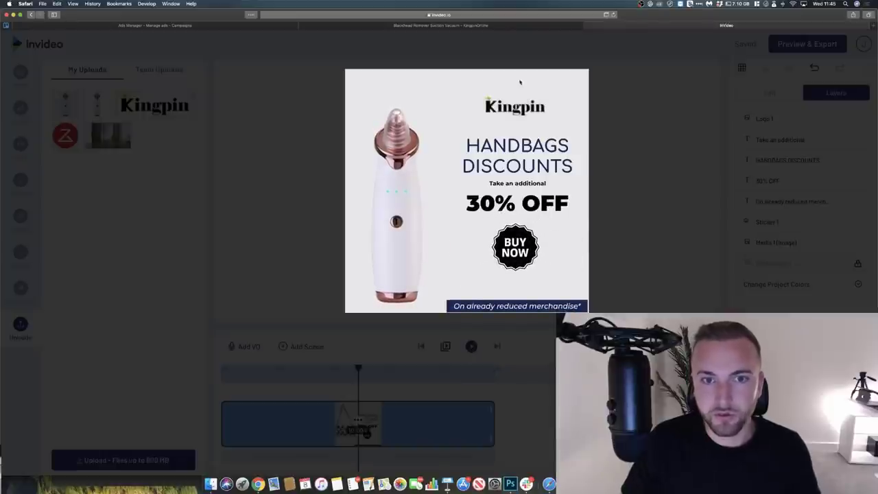
pyautogui.click(655, 188)
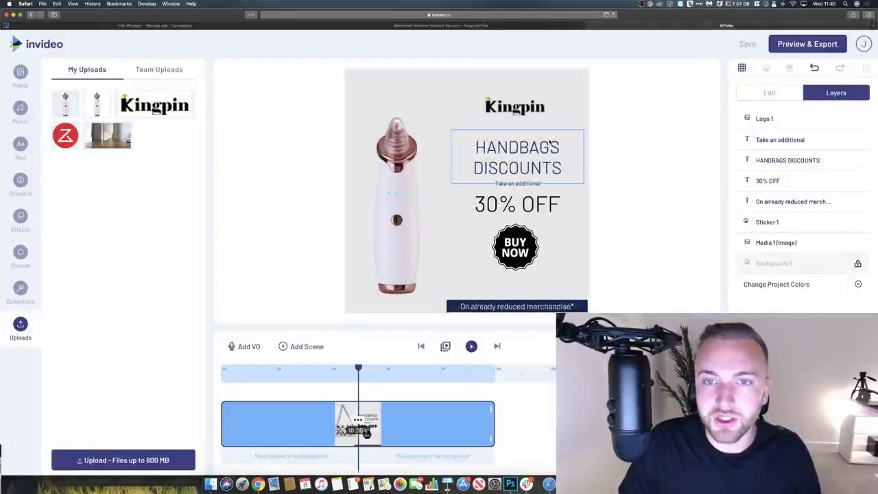
# - Replace the headline text with "BLACKHEAD REMOVER" in capitals on two lines
pyautogui.doubleClick(550, 146)
pyautogui.click(463, 133)
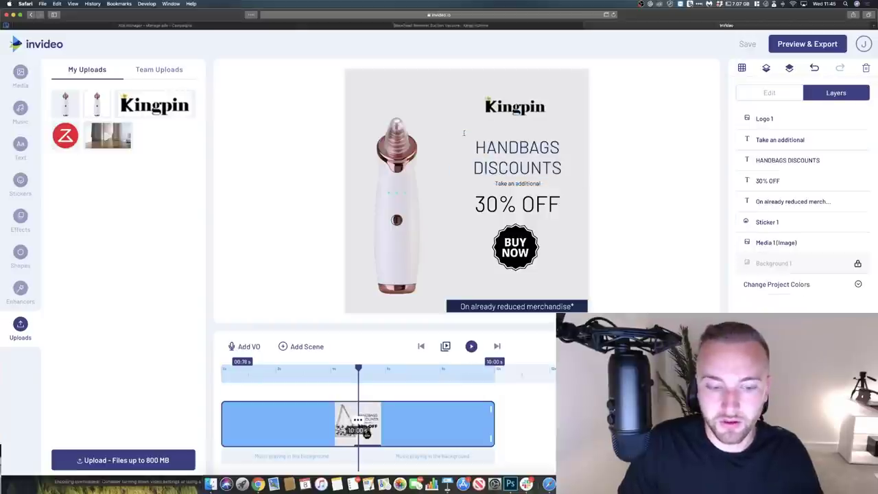
pyautogui.click(484, 146)
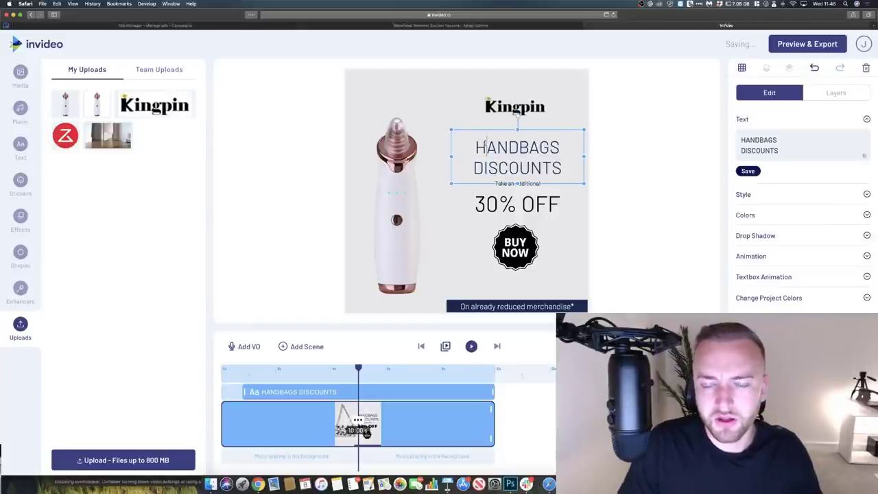
pyautogui.doubleClick(484, 146)
pyautogui.moveTo(562, 168); pyautogui.dragTo(516, 116)
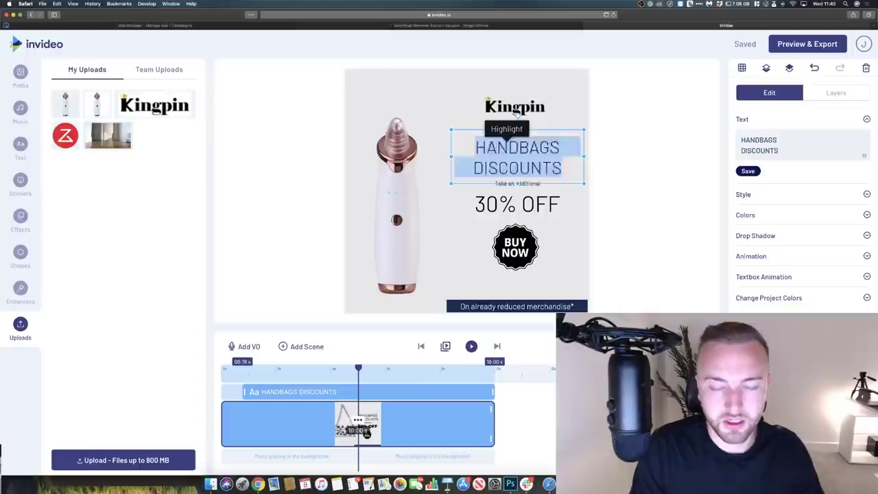
pyautogui.write('Blac')
pyautogui.press('BackSpace')
pyautogui.press('BackSpace')
pyautogui.write('LACK HEA')
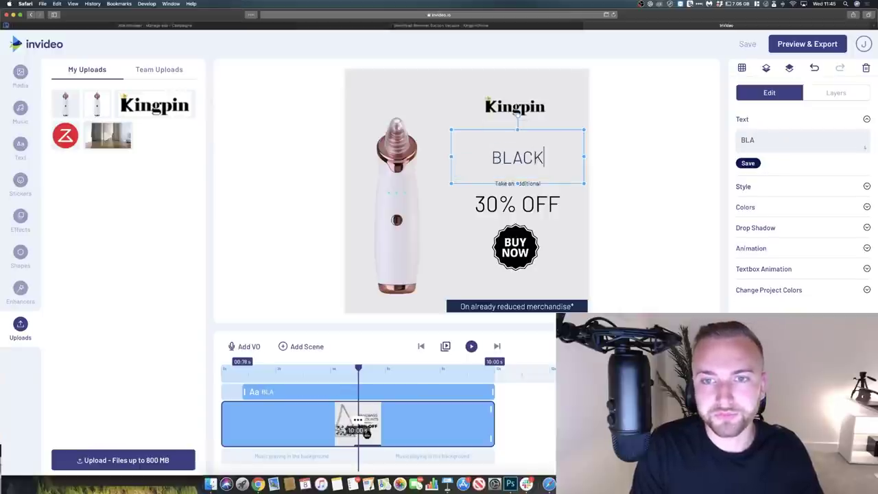
pyautogui.press('BackSpace')
pyautogui.press('BackSpace')
pyautogui.press('BackSpace')
pyautogui.press('BackSpace')
pyautogui.write('HEAD')
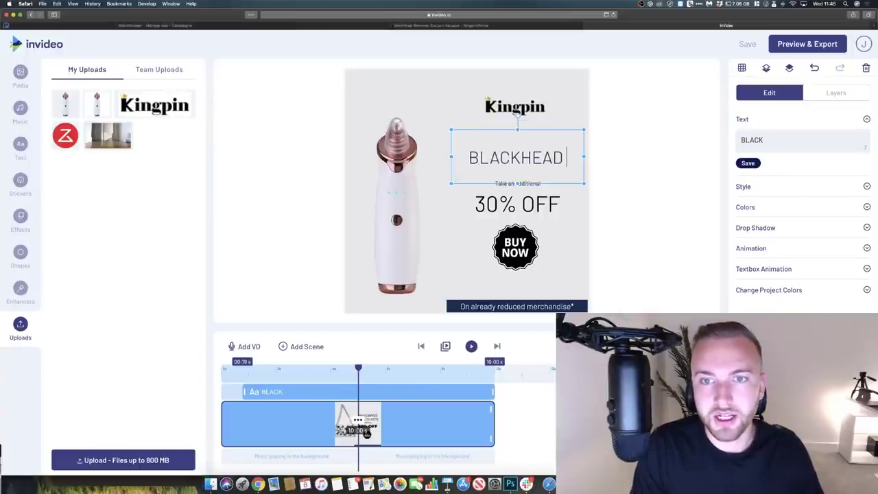
pyautogui.press('Return')
pyautogui.write('REMOVER')
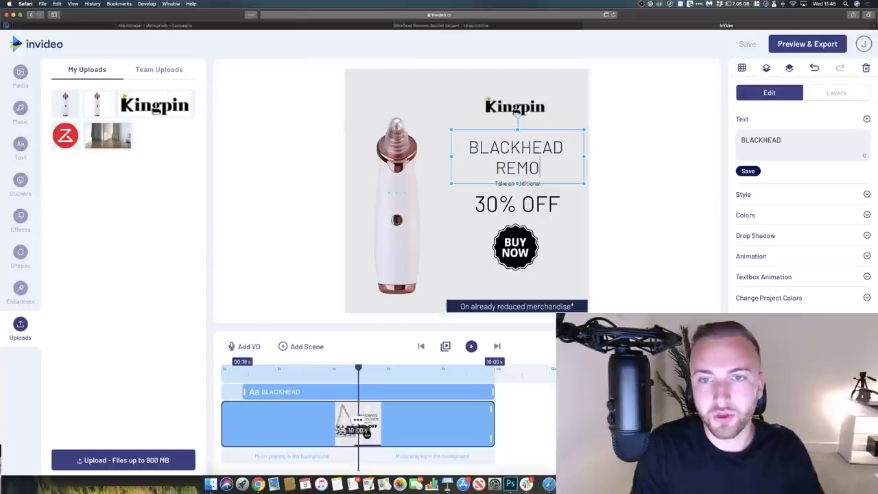
pyautogui.click(636, 204)
# - Close the enlarged image on the Blackhead Remover product page and open percentagecalculator.net in a new browser tab
pyautogui.click(521, 25)
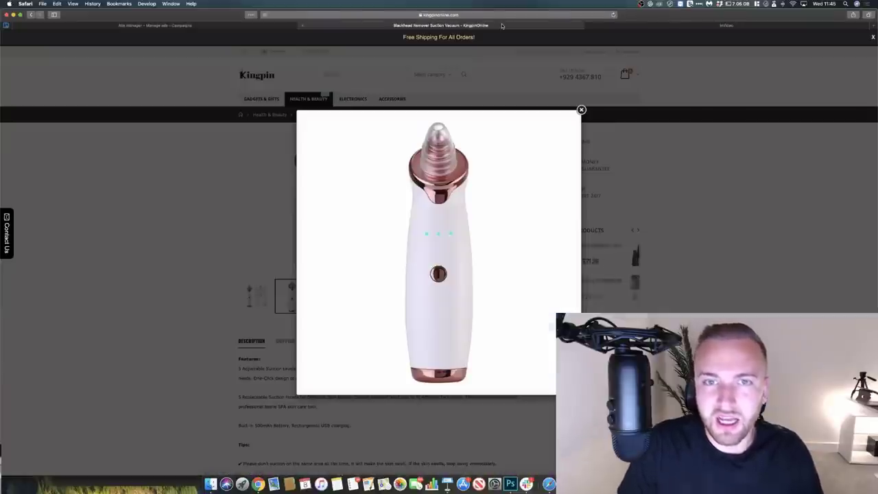
pyautogui.click(582, 110)
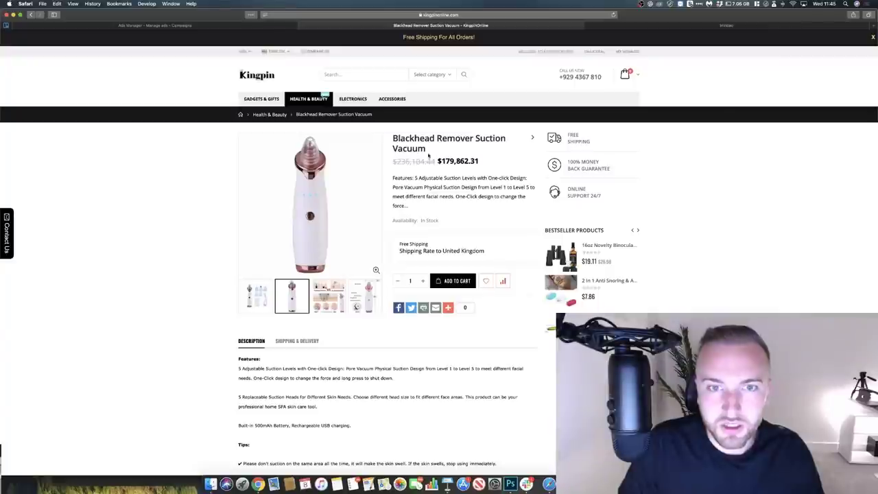
pyautogui.click(873, 26)
pyautogui.write('percentagecalculator.net')
pyautogui.press('Return')
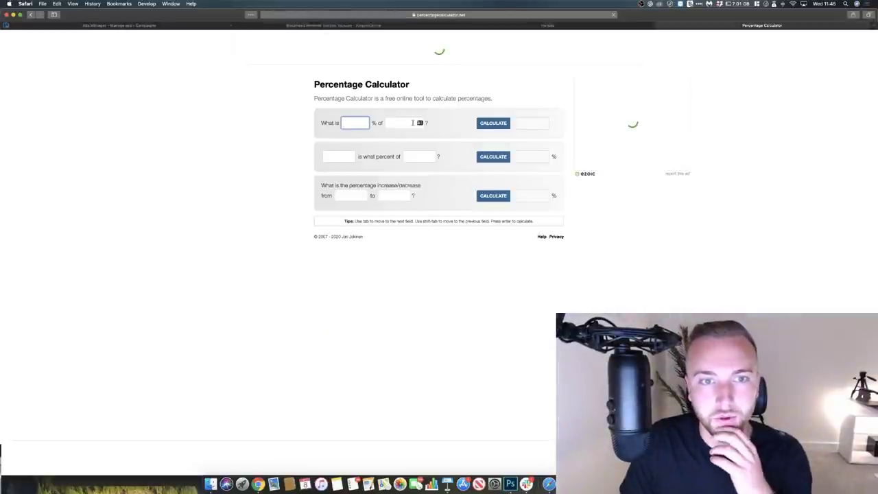
# - Check the Blackhead Remover's sale price and enter 17.98 as the first value of the "is what percent of" calculation
pyautogui.click(433, 26)
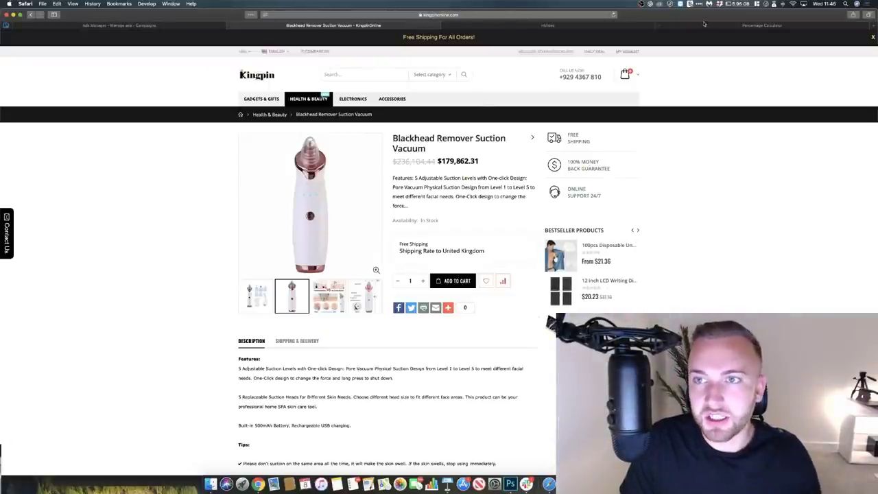
pyautogui.click(698, 28)
pyautogui.click(400, 28)
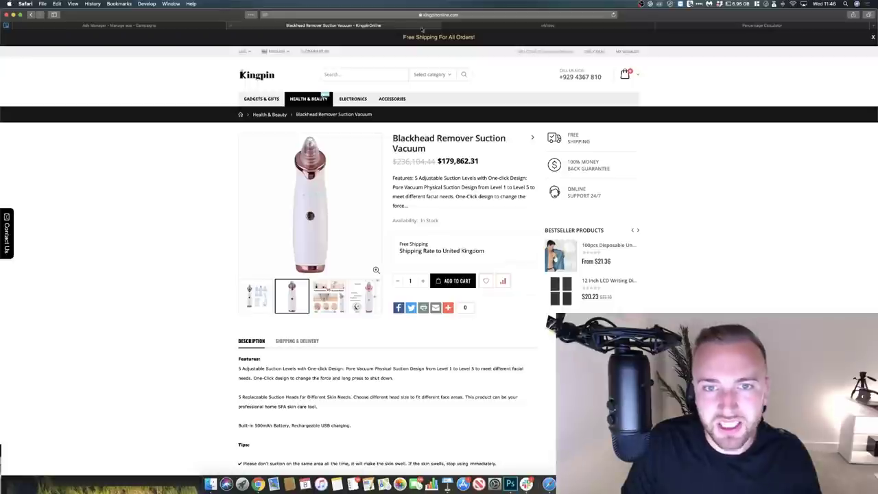
pyautogui.click(675, 23)
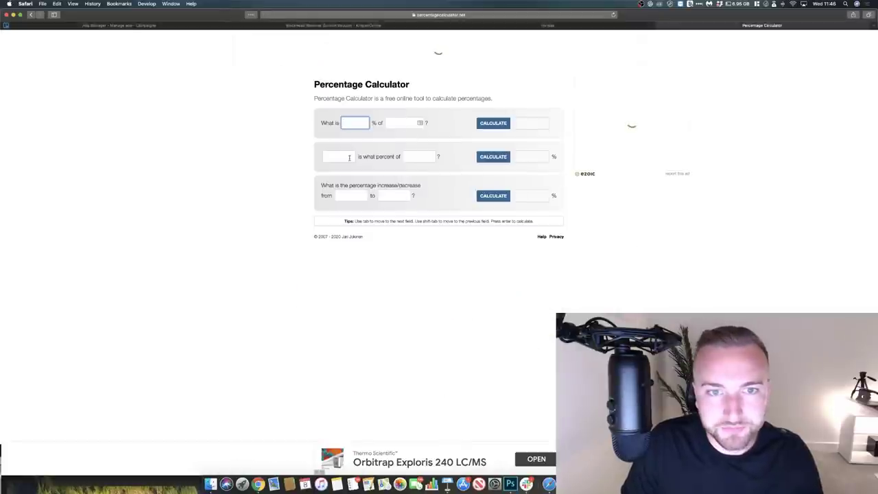
pyautogui.click(350, 157)
pyautogui.write('17')
pyautogui.write('.68')
pyautogui.press('Tab')
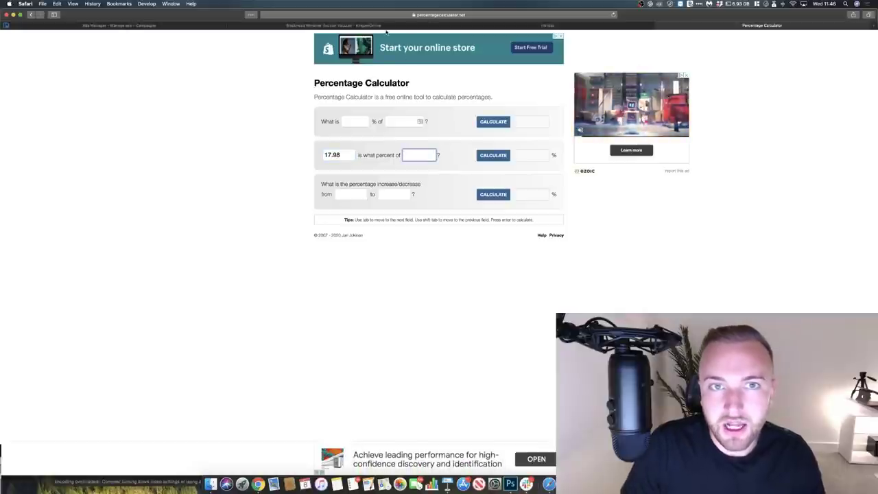
# - Check the product's original price, enter 23.61 as the second value, and calculate the percentage
pyautogui.click(394, 26)
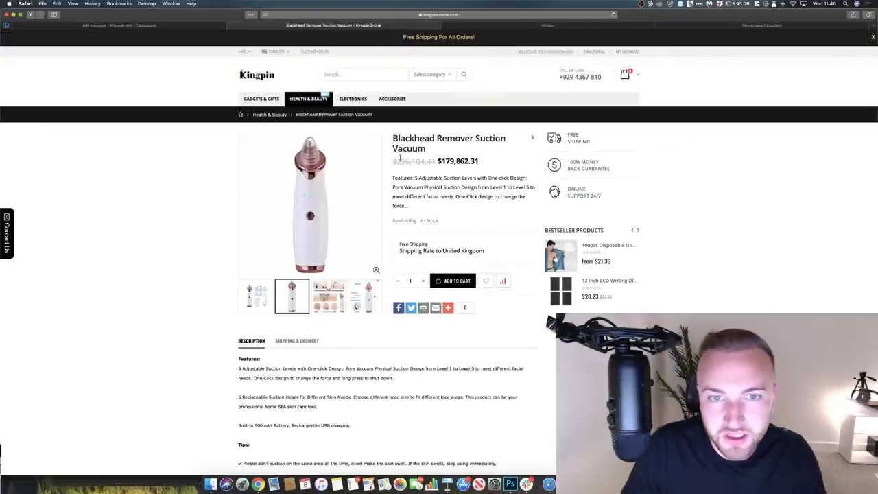
pyautogui.click(741, 24)
pyautogui.write('23')
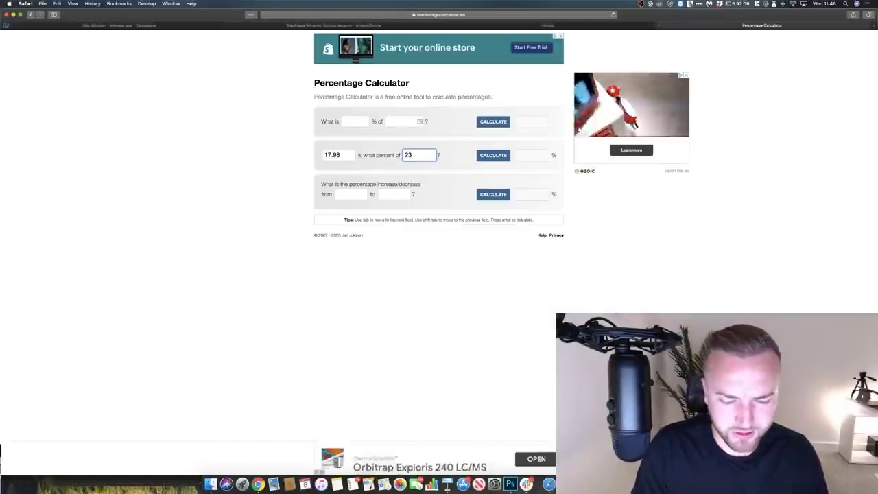
pyautogui.write('.61')
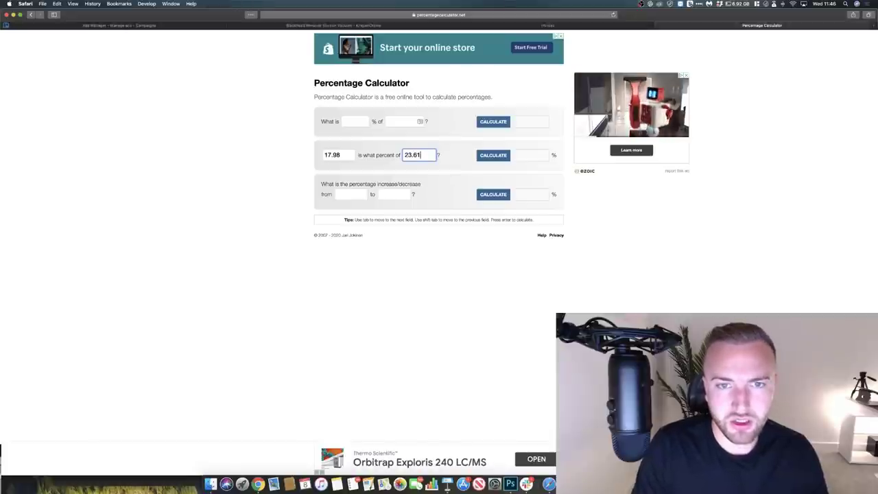
pyautogui.click(496, 156)
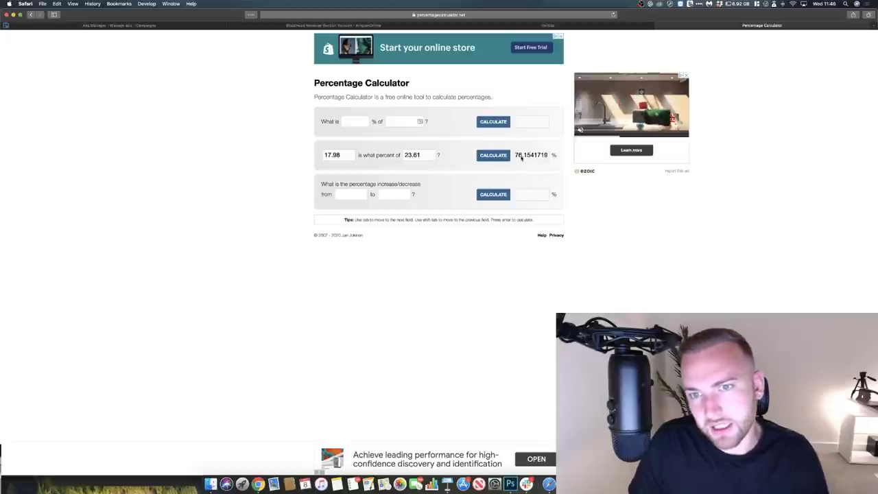
pyautogui.moveTo(516, 155); pyautogui.dragTo(532, 155)
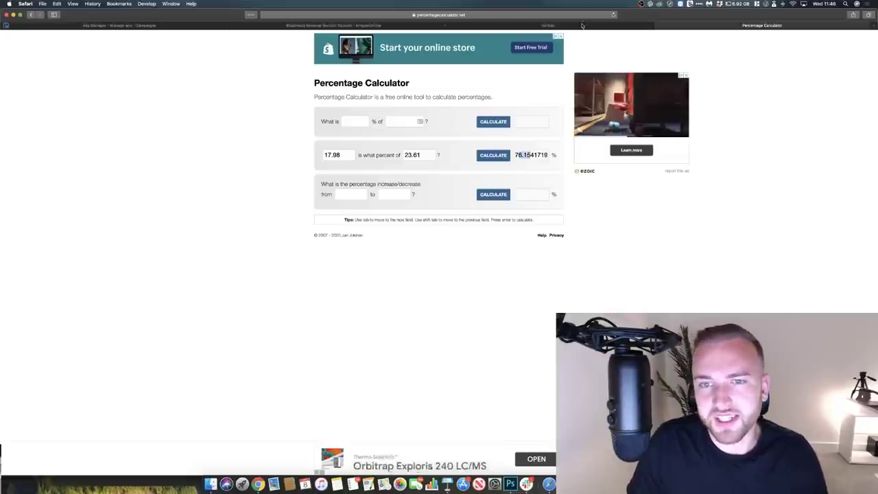
# - Return to the InVideo project and change the discount text to "25% OFF"
pyautogui.click(584, 25)
pyautogui.click(487, 204)
pyautogui.click(487, 204)
pyautogui.press('BackSpace')
pyautogui.press('BackSpace')
pyautogui.write('25')
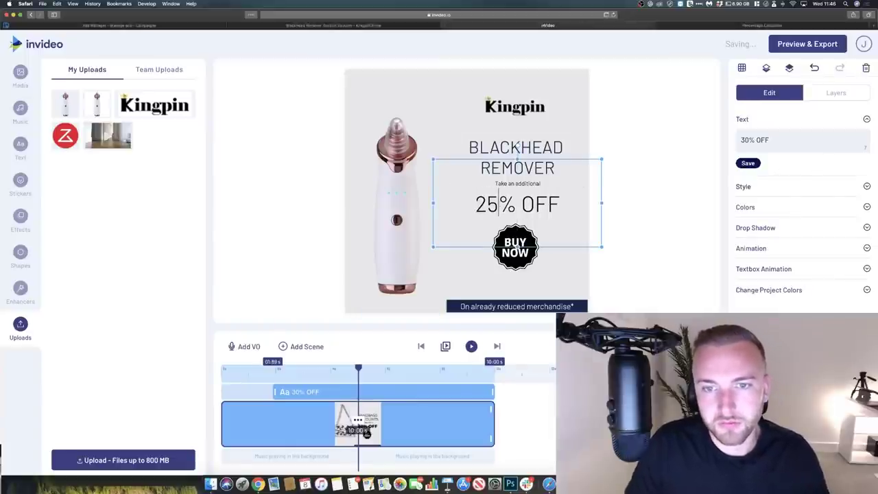
pyautogui.click(665, 226)
# - Recolor the "BLACKHEAD REMOVER" headline text to a dusky pink with a custom text color
pyautogui.click(789, 159)
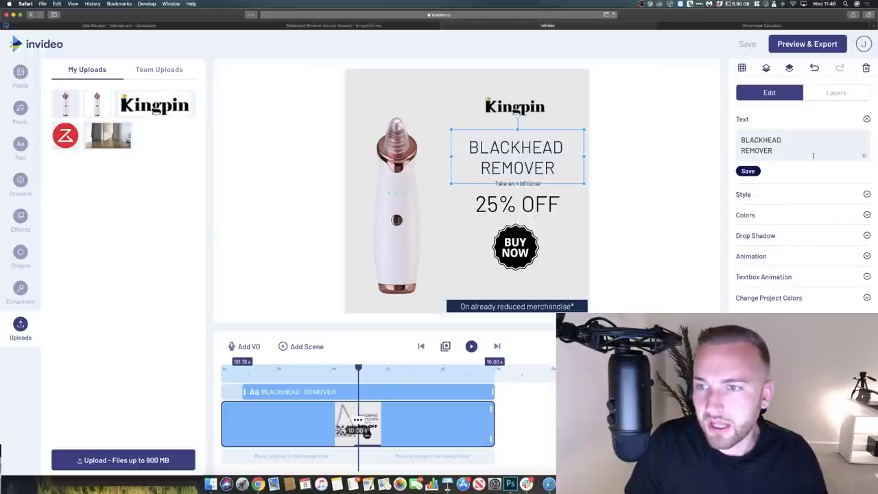
pyautogui.click(790, 215)
pyautogui.scroll(-2, 737, 230)
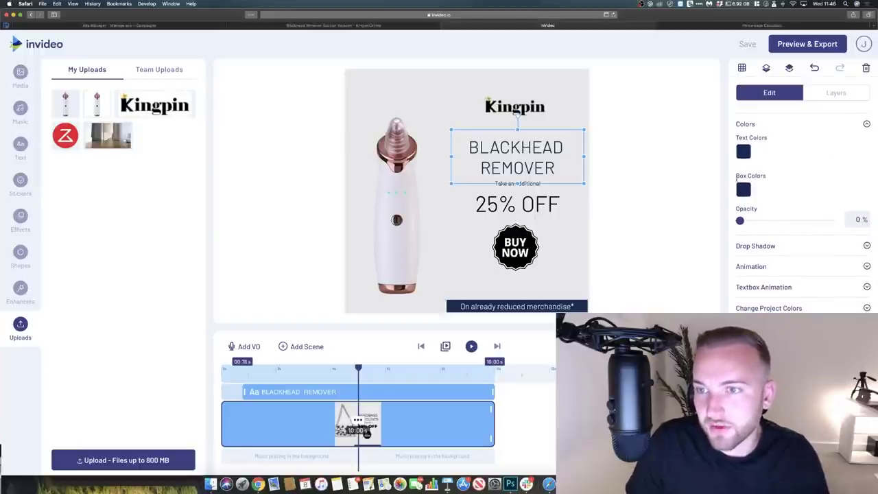
pyautogui.scroll(1, 743, 171)
pyautogui.click(742, 158)
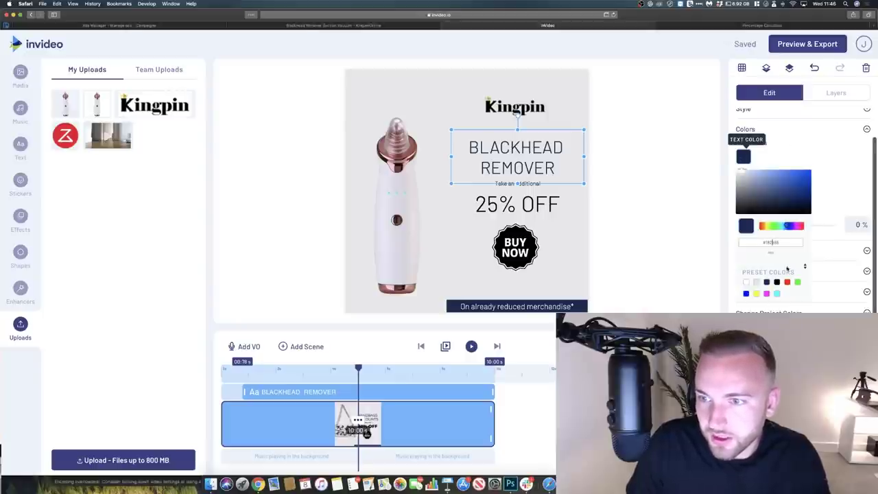
pyautogui.moveTo(787, 226); pyautogui.dragTo(797, 217)
pyautogui.click(755, 174)
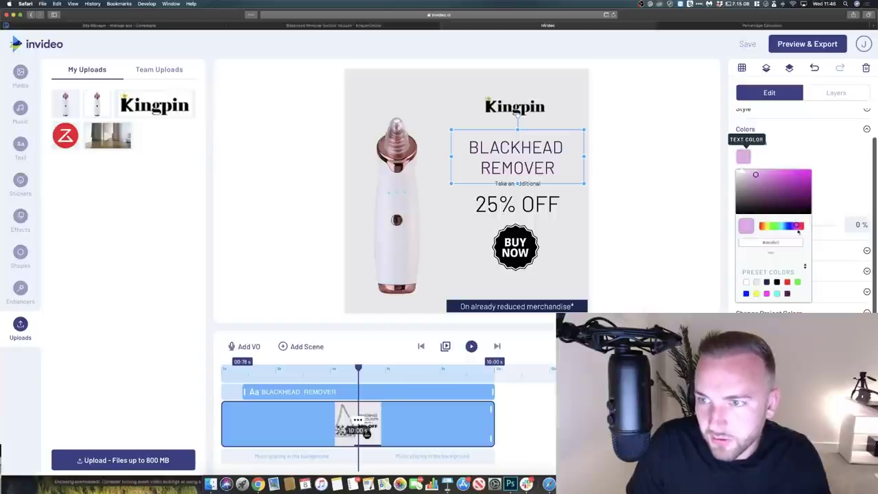
pyautogui.moveTo(796, 225); pyautogui.dragTo(793, 226)
pyautogui.moveTo(755, 174); pyautogui.dragTo(746, 173)
pyautogui.moveTo(788, 226); pyautogui.dragTo(796, 222)
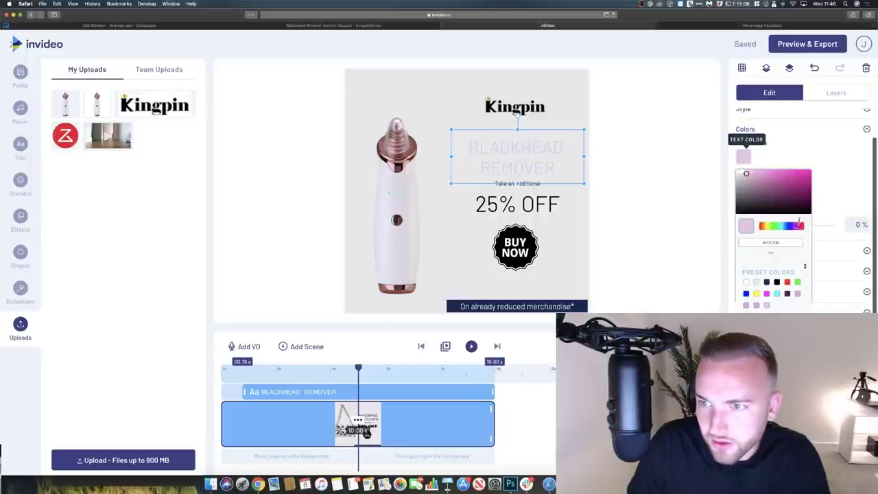
pyautogui.moveTo(749, 174)
pyautogui.mouseDown()
pyautogui.moveTo(776, 188)
pyautogui.moveTo(765, 179)
pyautogui.mouseUp()
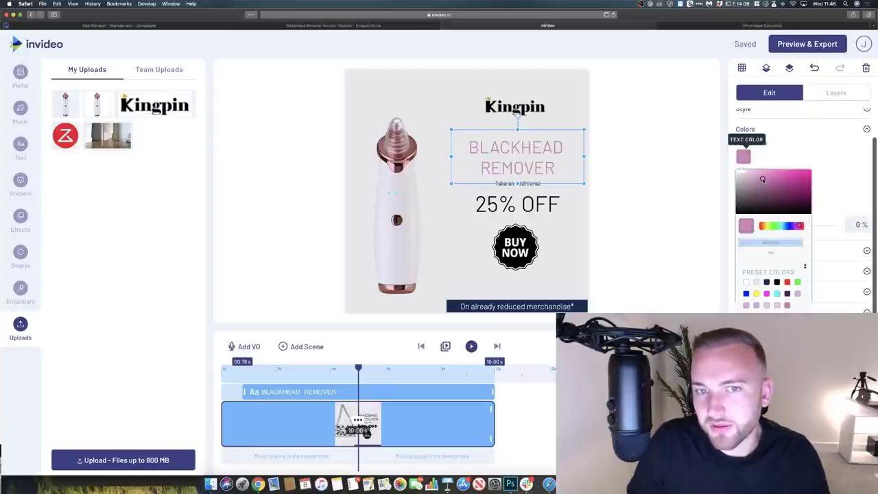
# - Add the white "Buy Now" cart-button sticker from the CTA category and place it beside the black badge
pyautogui.click(518, 204)
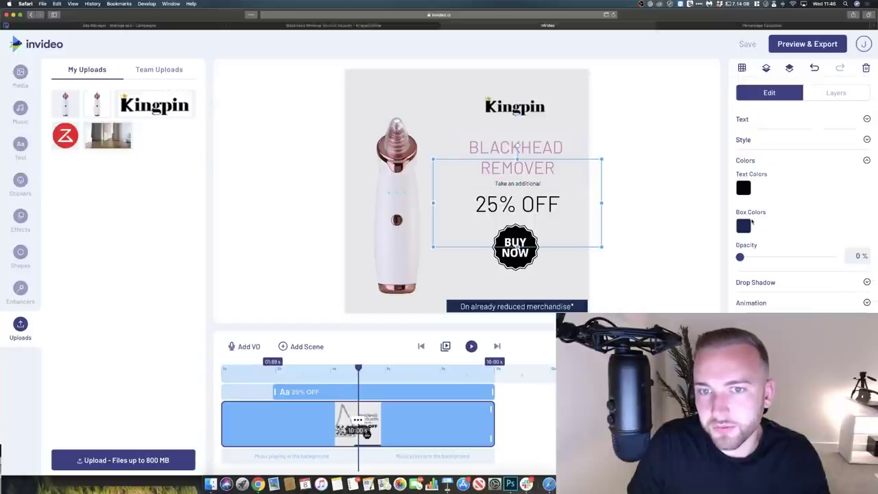
pyautogui.click(519, 255)
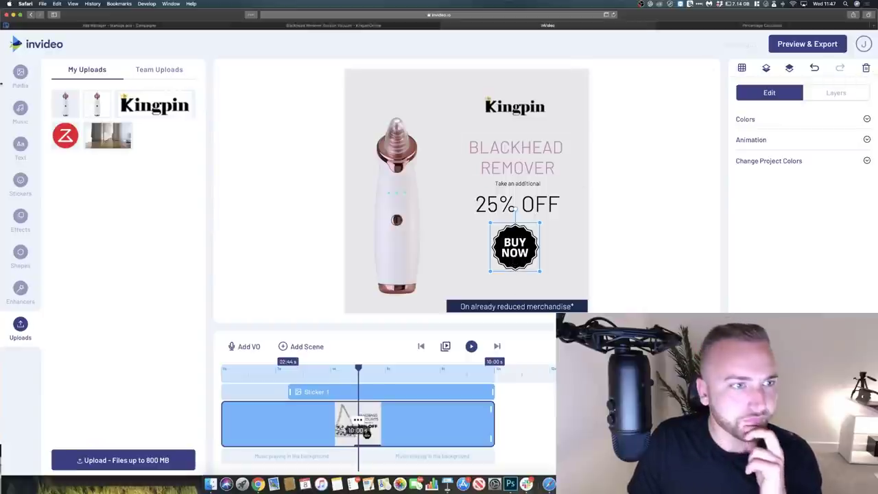
pyautogui.click(22, 191)
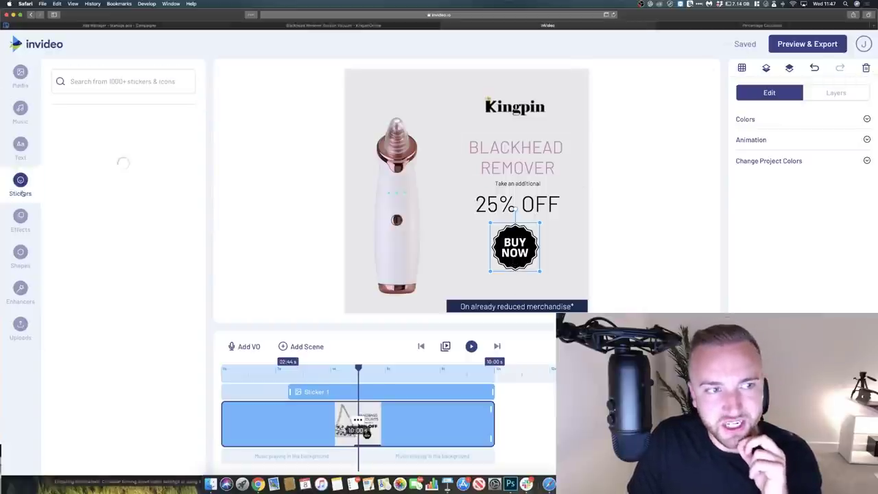
pyautogui.click(107, 77)
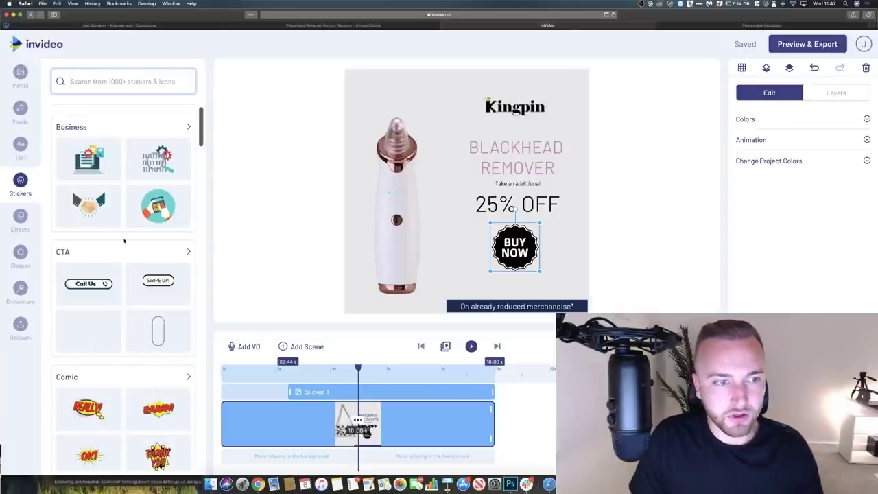
pyautogui.click(78, 253)
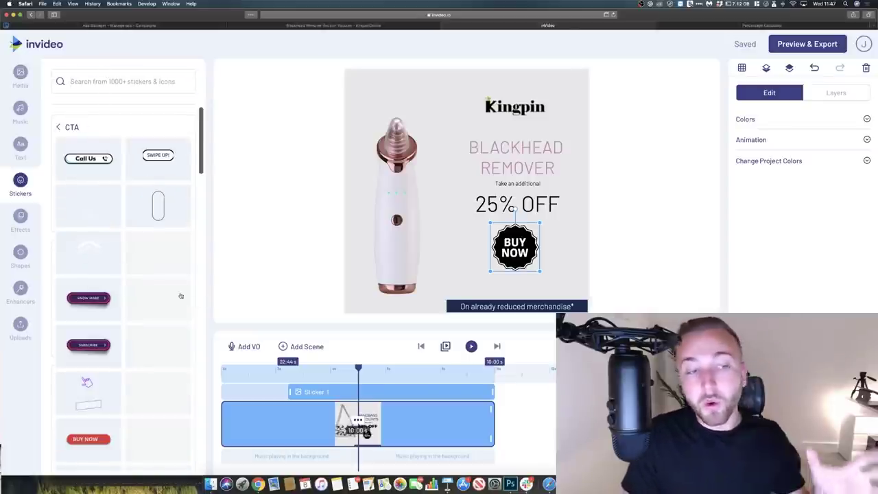
pyautogui.scroll(-1, 162, 269)
pyautogui.scroll(-5, 160, 266)
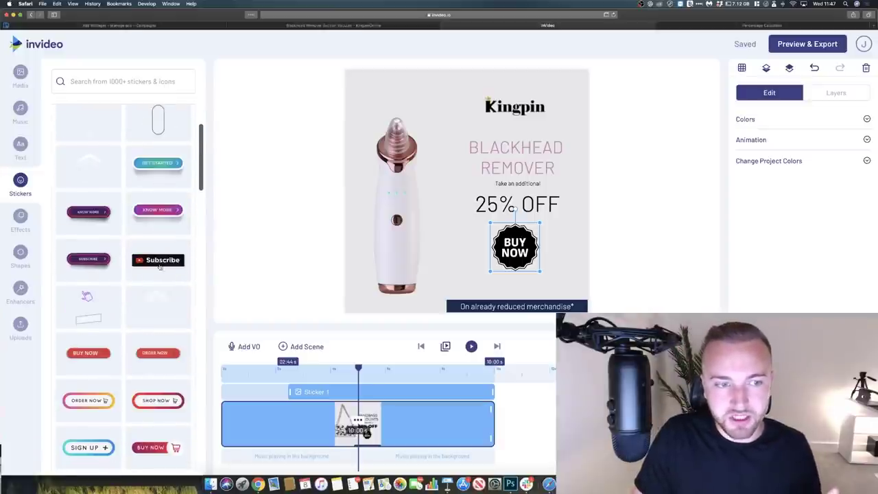
pyautogui.scroll(5, 114, 293)
pyautogui.scroll(-8, 141, 271)
pyautogui.scroll(-3, 87, 118)
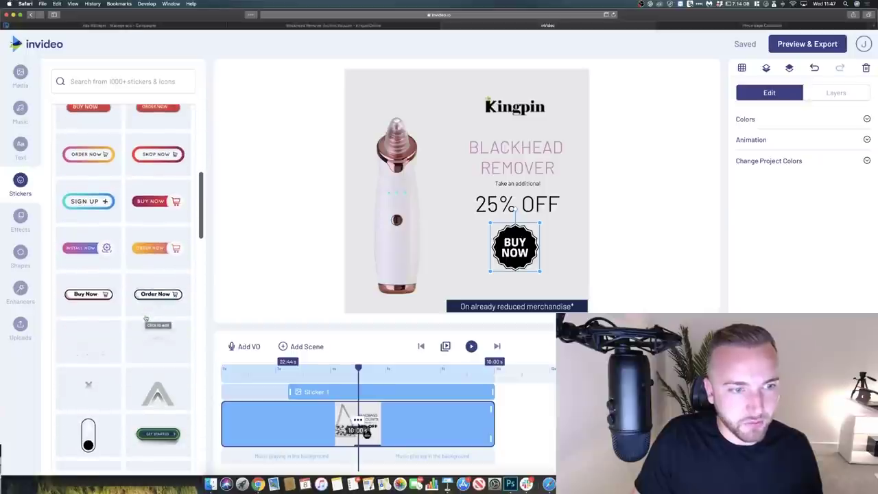
pyautogui.moveTo(93, 287); pyautogui.dragTo(115, 308)
pyautogui.click(88, 292)
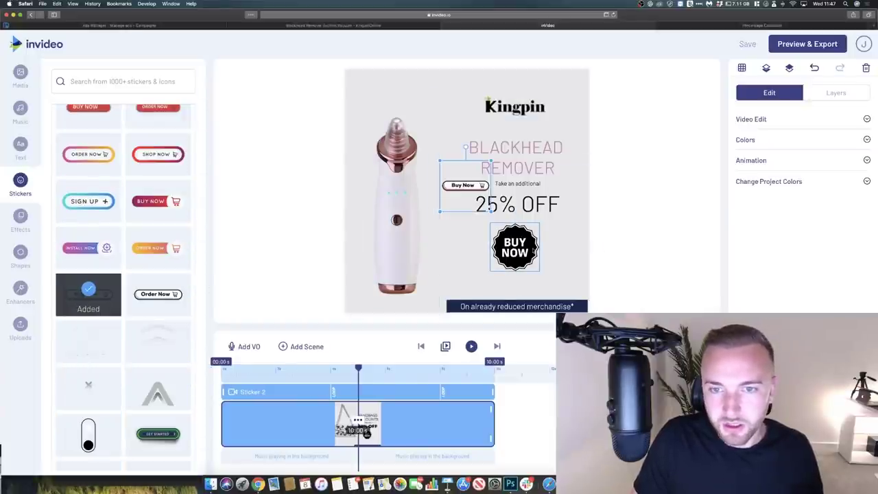
pyautogui.moveTo(463, 184); pyautogui.dragTo(470, 241)
# - Delete the black "BUY NOW" badge, then enlarge the new Buy Now sticker and center it below the discount text
pyautogui.click(516, 248)
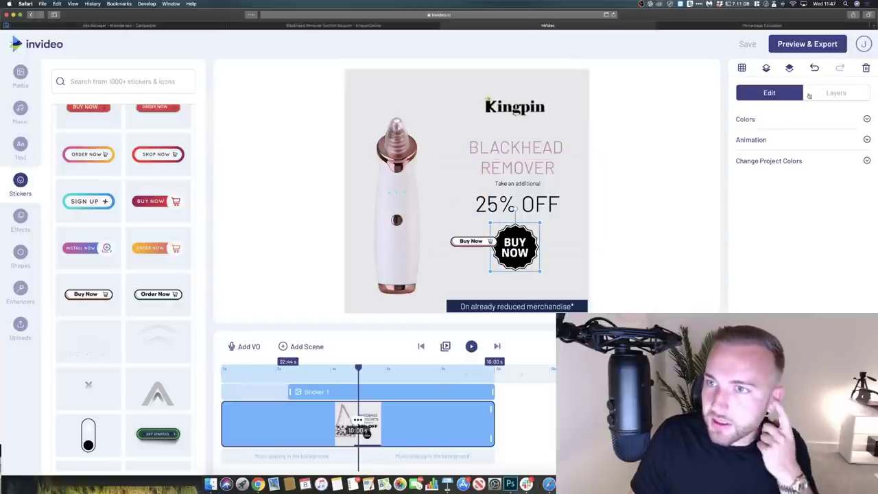
pyautogui.click(865, 67)
pyautogui.click(473, 244)
pyautogui.moveTo(498, 267); pyautogui.dragTo(524, 290)
pyautogui.moveTo(480, 253); pyautogui.dragTo(512, 252)
# - Delete the "On already reduced merchandise*" text banner at the bottom of the ad
pyautogui.click(549, 306)
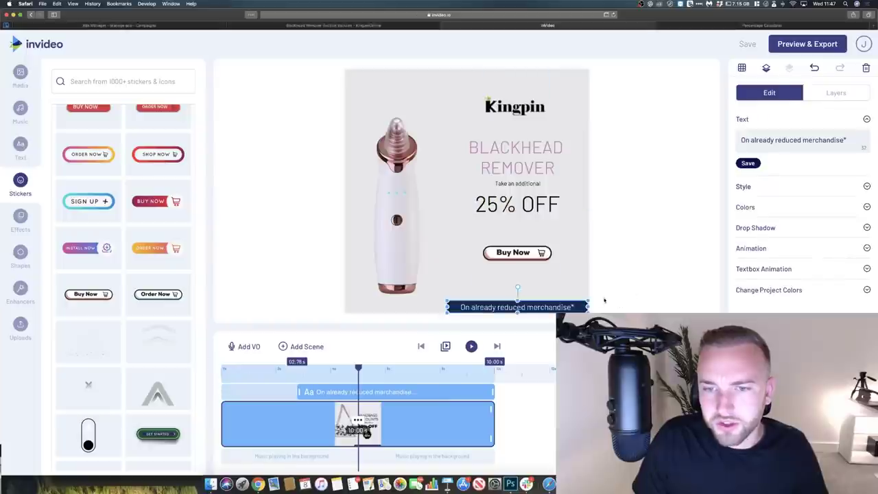
pyautogui.click(604, 300)
pyautogui.click(570, 306)
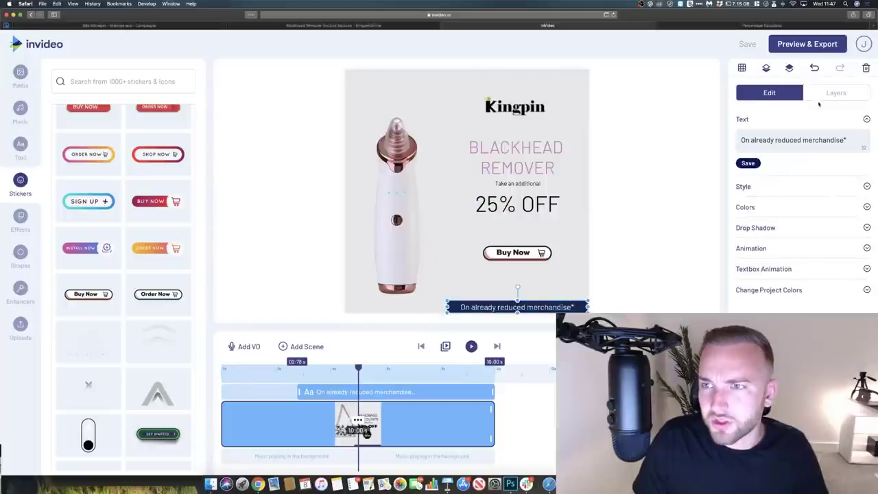
pyautogui.click(866, 68)
# - Enlarge the Buy Now sticker further and recenter it beneath "25% OFF"
pyautogui.click(535, 248)
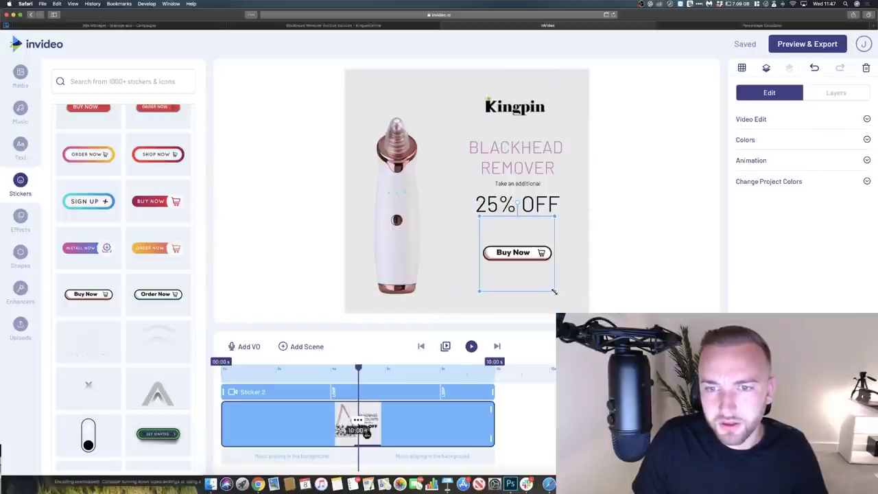
pyautogui.moveTo(555, 292); pyautogui.dragTo(576, 304)
pyautogui.moveTo(544, 262); pyautogui.dragTo(533, 266)
pyautogui.click(629, 272)
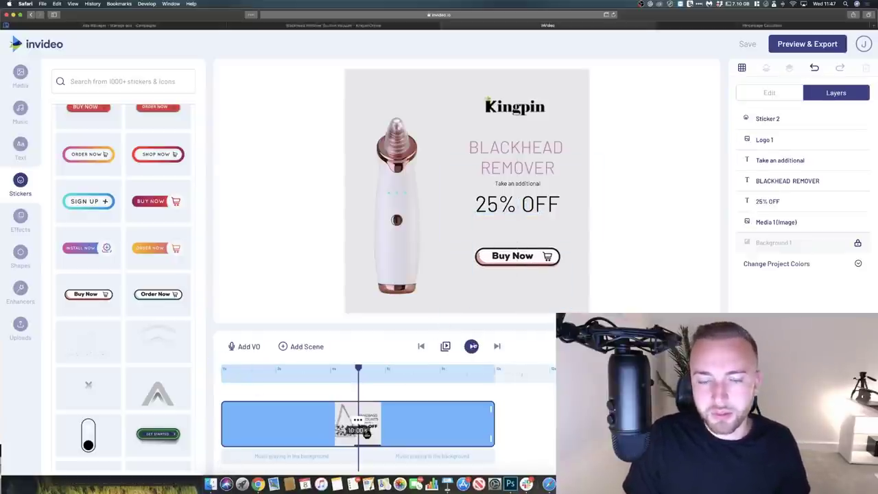
# - Play the ad with the new call-to-action sticker, lower the system volume, and close the playback
pyautogui.click(472, 346)
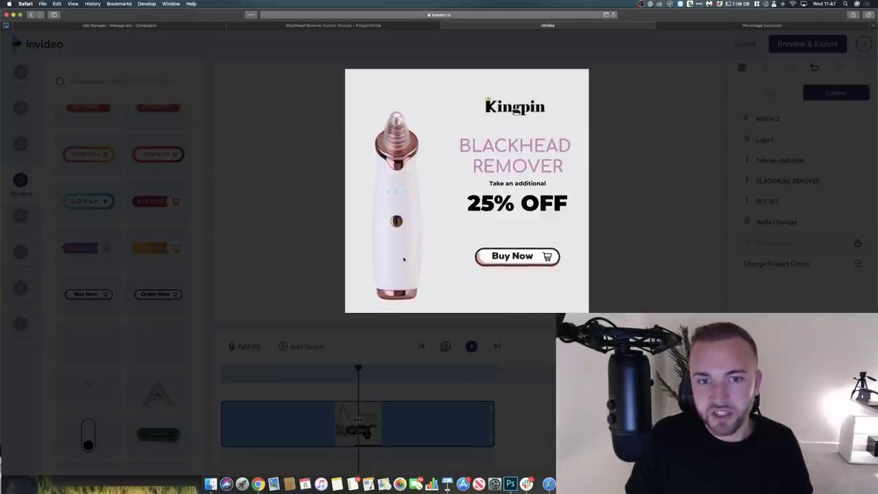
pyautogui.press('XF86AudioLowerVolume')
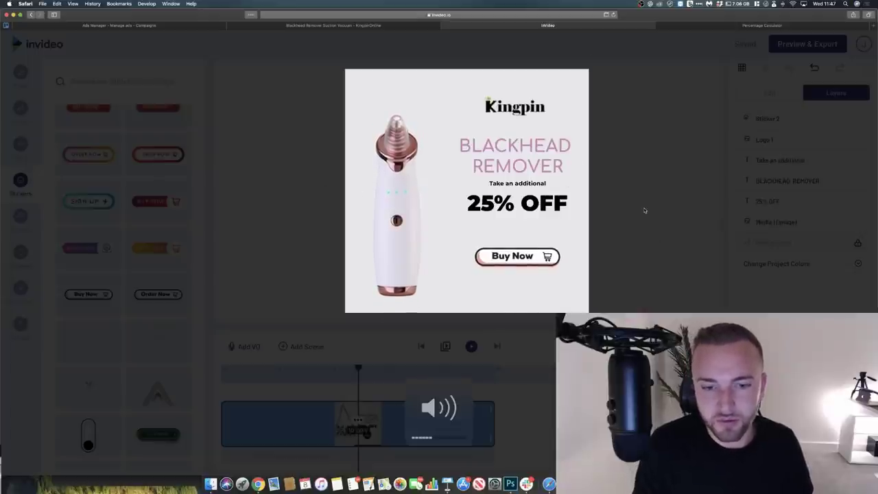
pyautogui.click(644, 210)
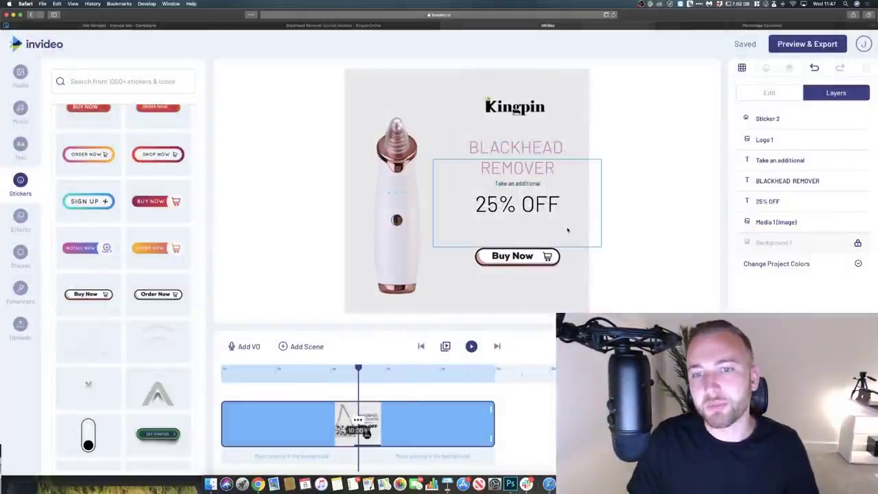
# - Deselect the discount text and open the export preview of the video ad
pyautogui.click(551, 205)
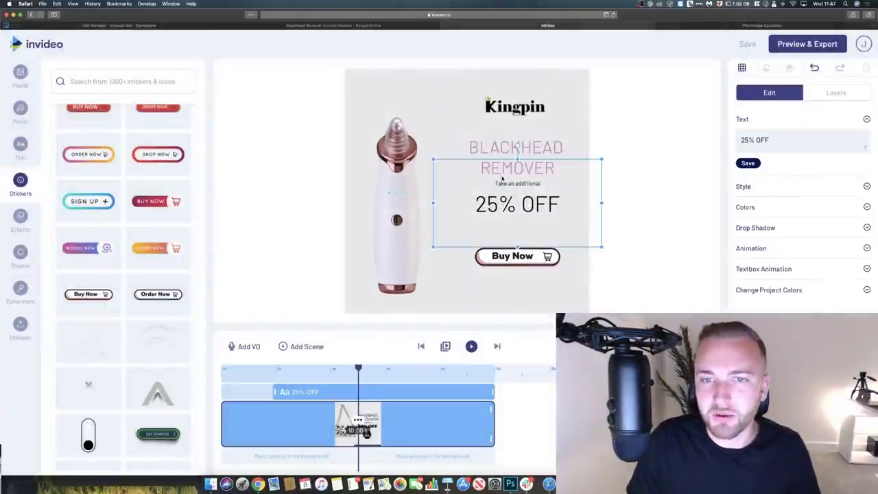
pyautogui.click(649, 107)
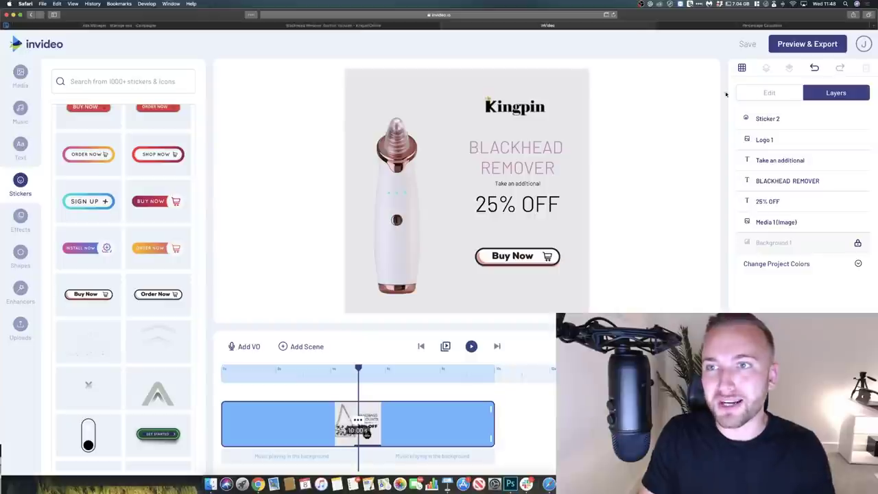
pyautogui.click(788, 43)
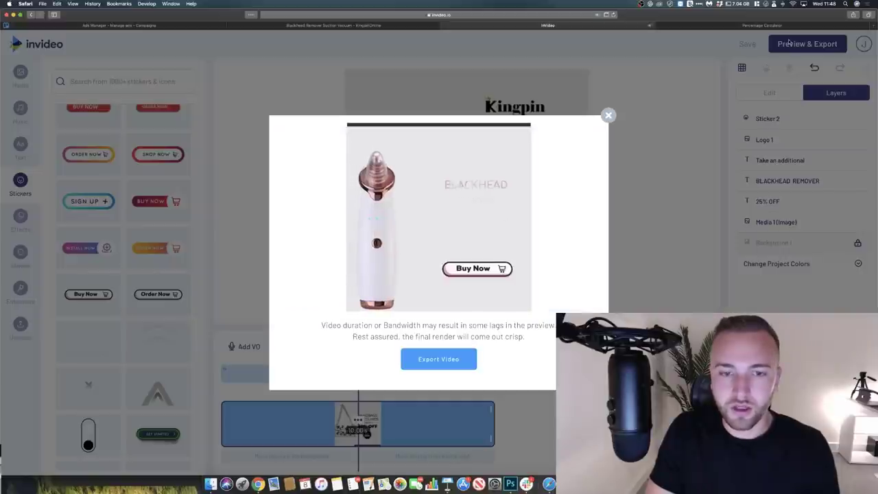
# - Export the video ad from InVideo and download the completed render, allowing downloads from invideo.io
pyautogui.click(426, 363)
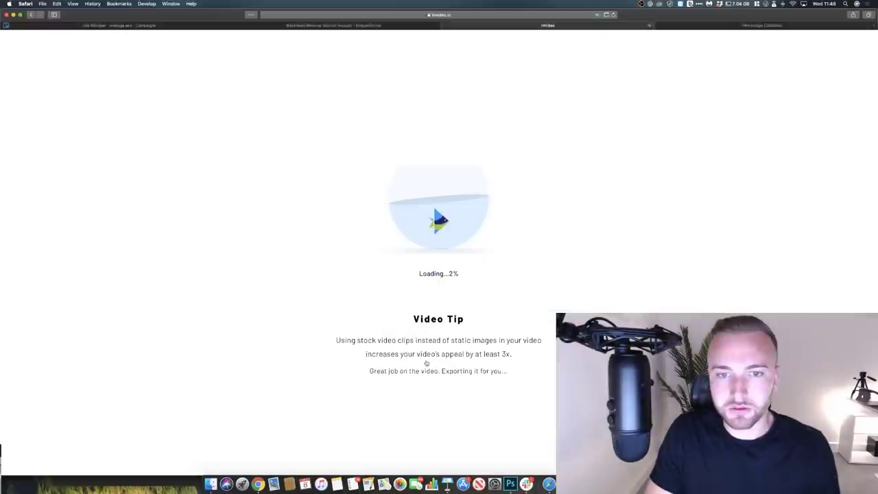
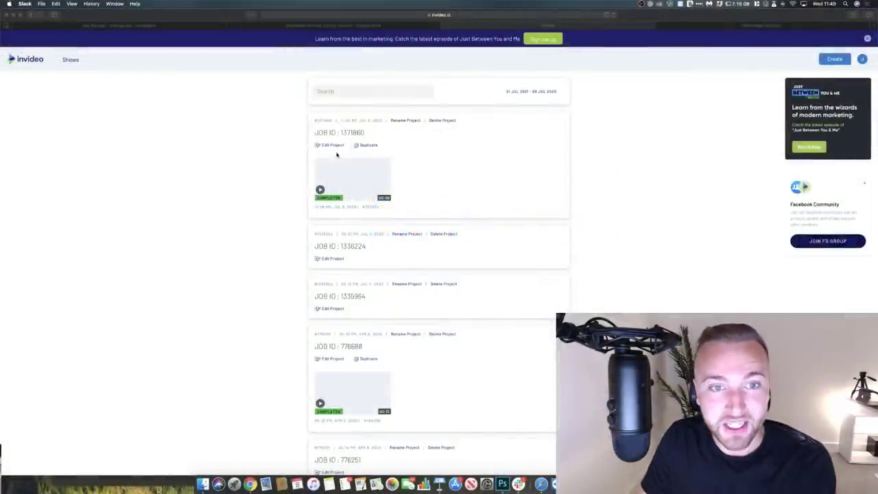
pyautogui.click(445, 201)
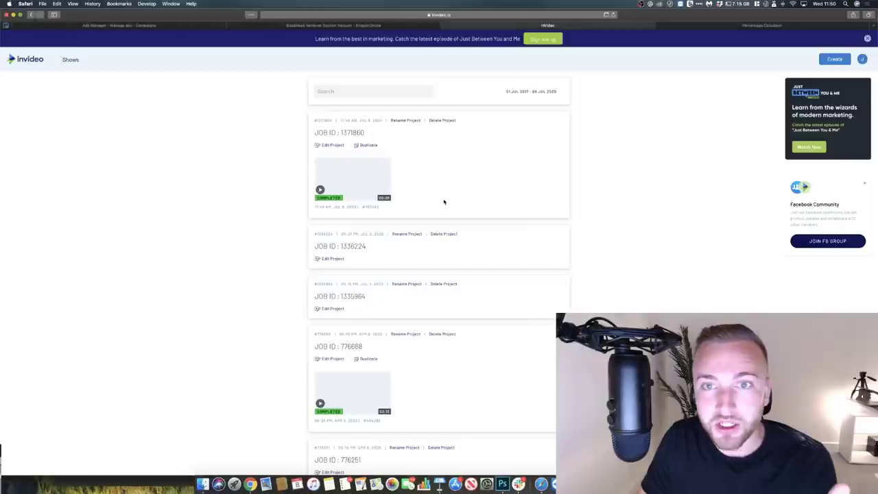
pyautogui.click(385, 164)
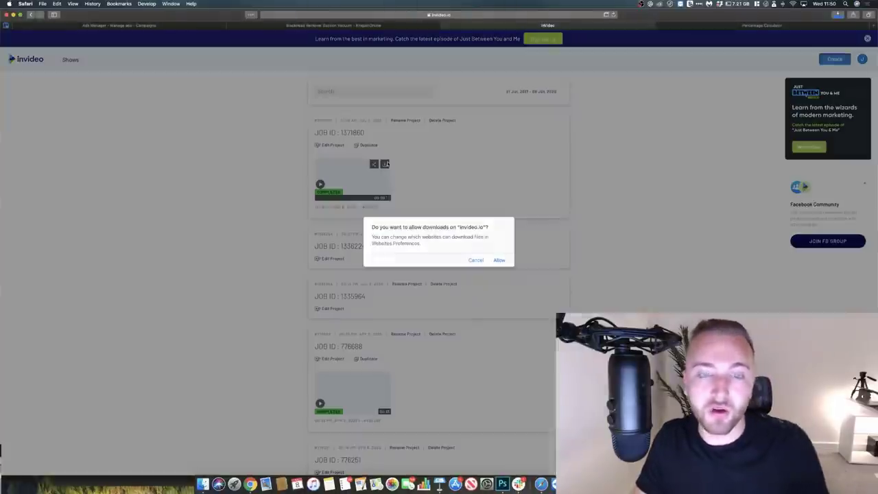
pyautogui.click(500, 261)
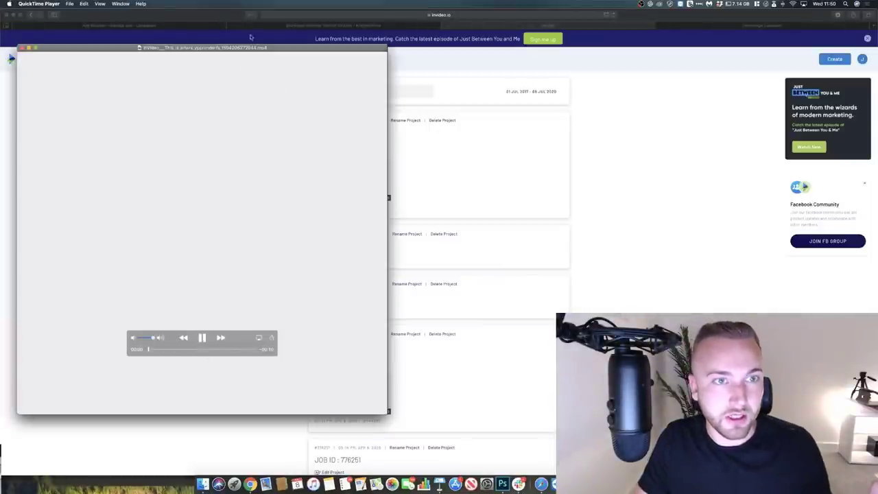
# - Watch the downloaded video ad in a clear spot on screen, close it, and return to the Kingpin product page
pyautogui.moveTo(245, 48); pyautogui.dragTo(457, 53)
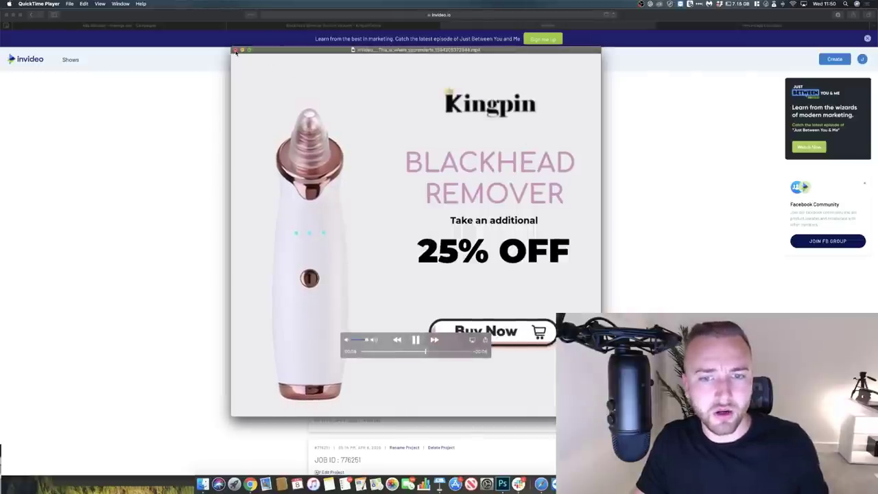
pyautogui.click(234, 50)
pyautogui.click(333, 25)
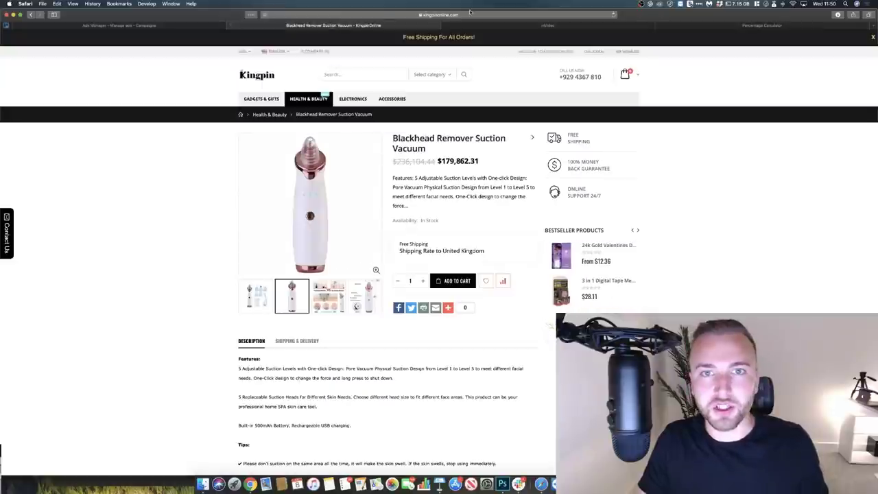
# - Switch to Facebook Ads Manager and upload the exported InVideo MP4 from Downloads as the ad's video
pyautogui.click(173, 26)
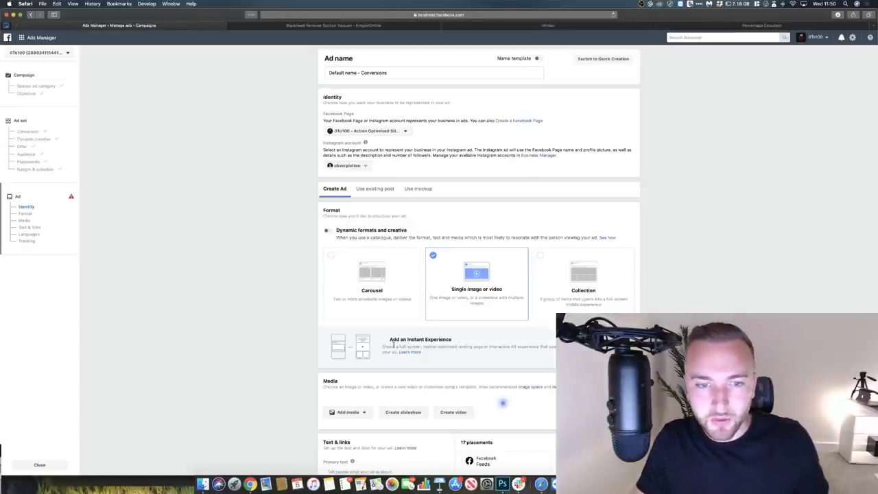
pyautogui.scroll(-1, 415, 395)
pyautogui.scroll(-2, 416, 395)
pyautogui.click(369, 324)
pyautogui.click(346, 349)
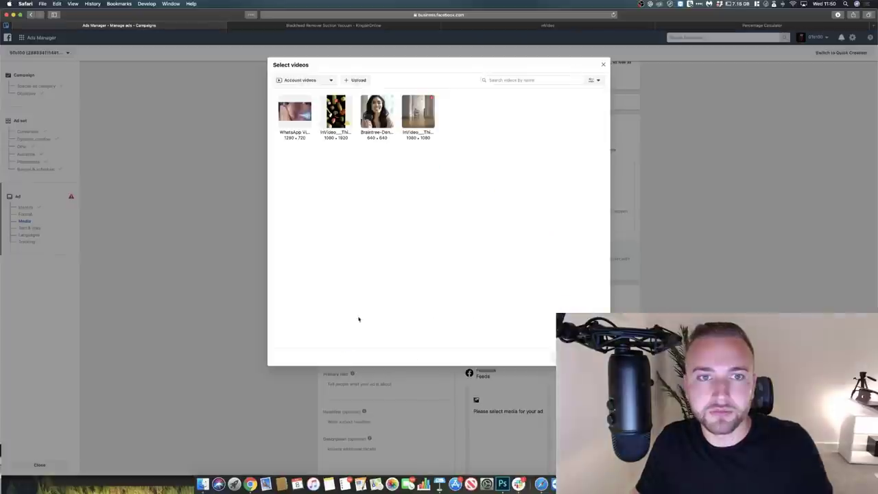
pyautogui.click(355, 81)
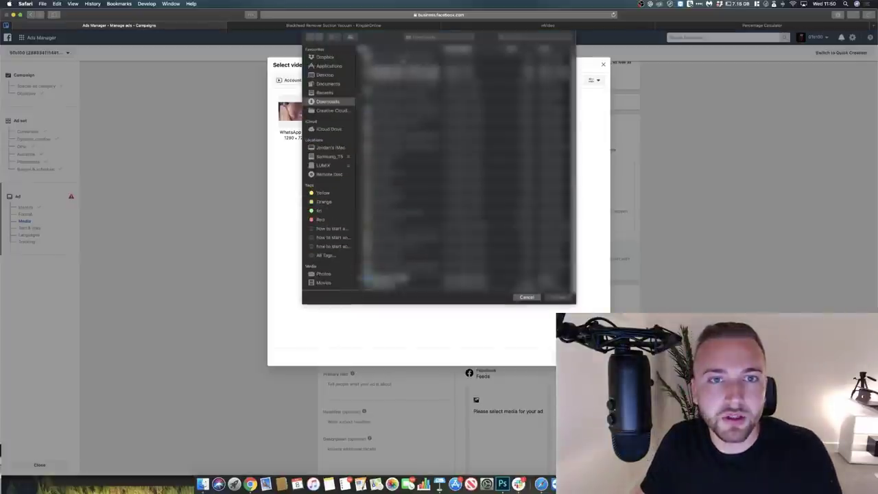
pyautogui.click(561, 298)
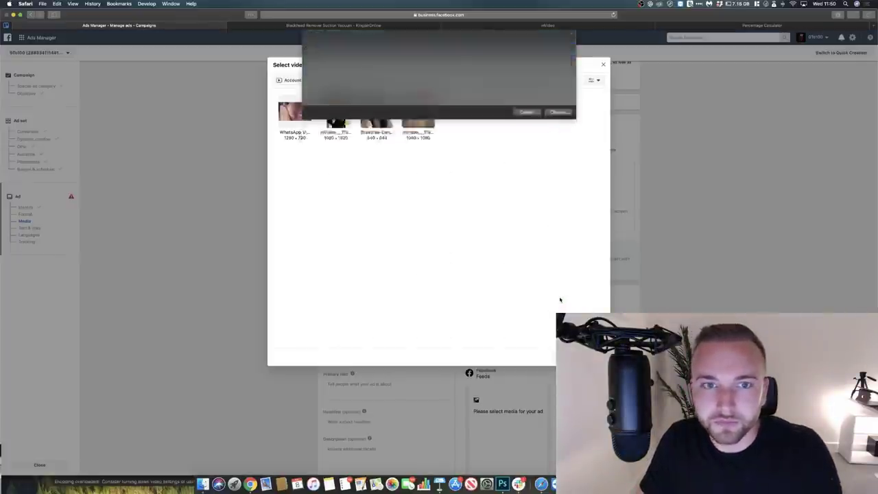
# - Copy the Blackhead Remover Suction Vacuum product page address from the Kingpin store into the ad's website URL
pyautogui.scroll(-5, 490, 294)
pyautogui.scroll(-3, 480, 295)
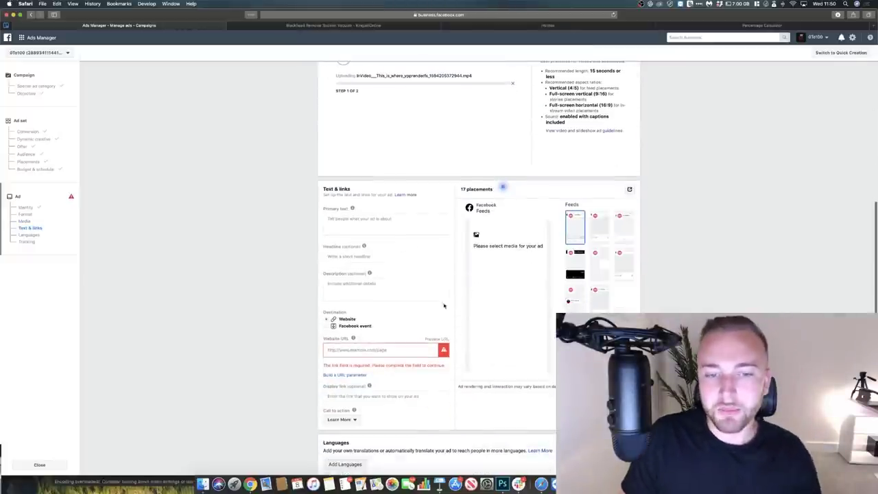
pyautogui.click(365, 350)
pyautogui.click(343, 26)
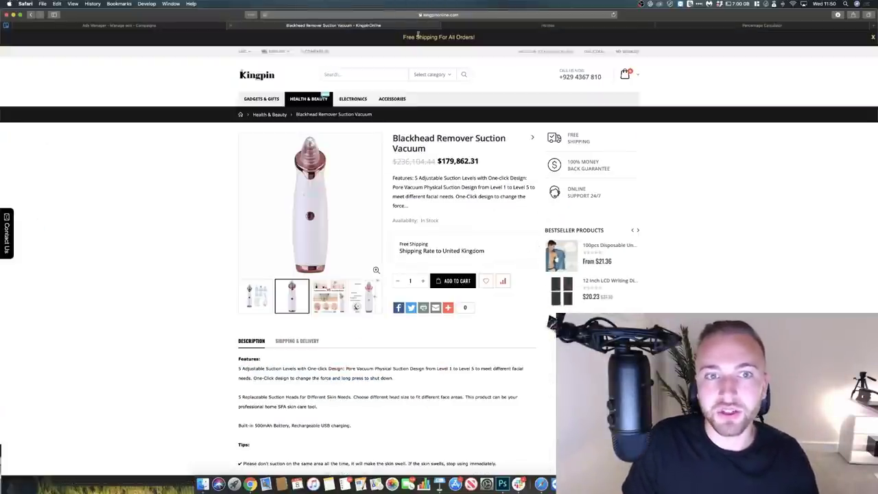
pyautogui.press('super+l')
pyautogui.press('super+c')
pyautogui.click(166, 27)
pyautogui.press('super+v')
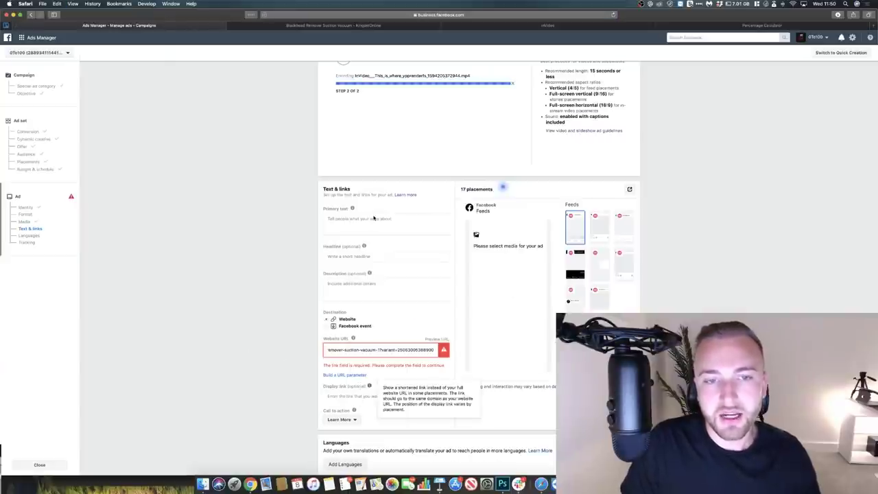
# - Write "Wait no longer for clear skin!" as the opening line of the ad's primary text
pyautogui.click(373, 218)
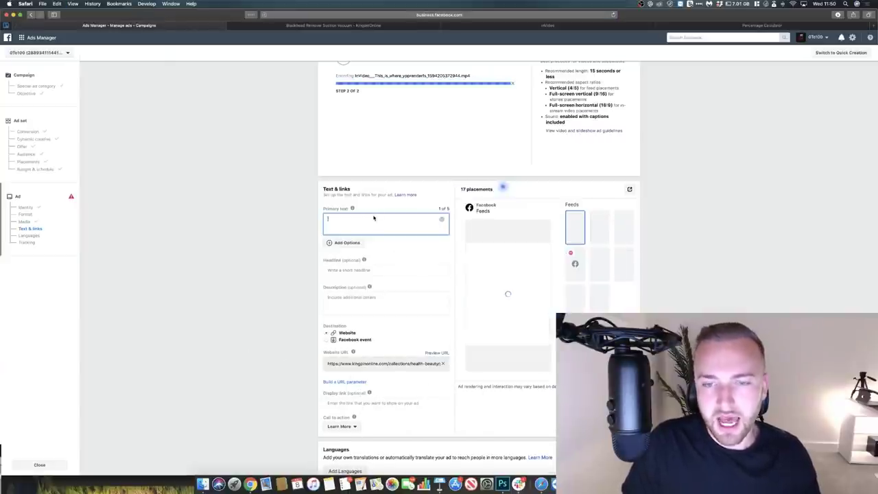
pyautogui.write('Wal')
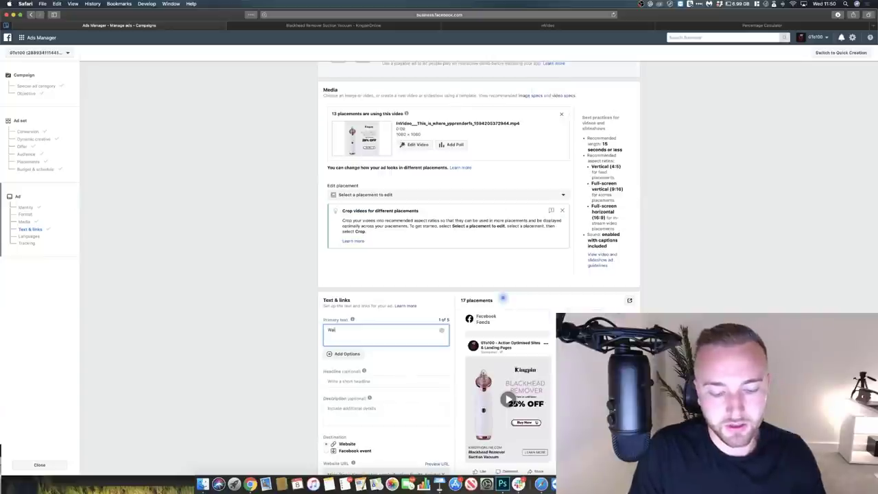
pyautogui.write('t no longer')
pyautogui.write(' for clea')
pyautogui.press('BackSpace')
pyautogui.press('BackSpace')
pyautogui.press('BackSpace')
pyautogui.press('BackSpace')
pyautogui.write('blackheads')
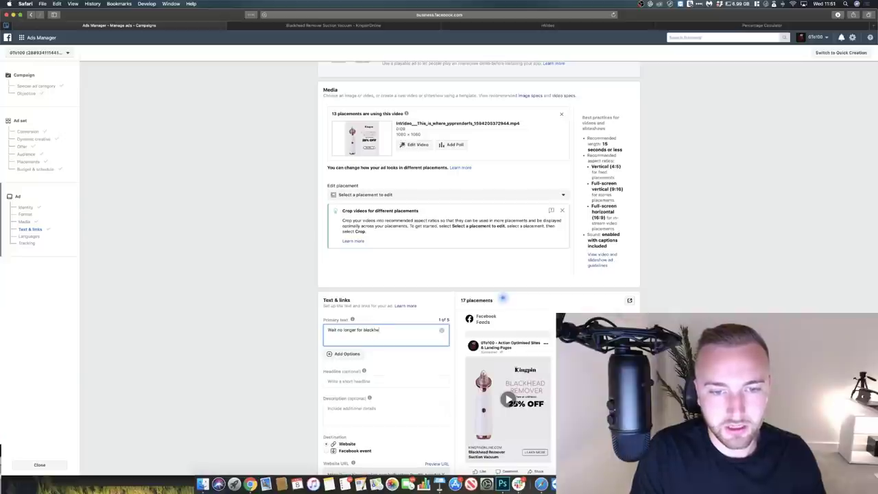
pyautogui.press('BackSpace')
pyautogui.press('BackSpace')
pyautogui.press('BackSpace')
pyautogui.press('BackSpace')
pyautogui.press('BackSpace')
pyautogui.press('BackSpace')
pyautogui.press('BackSpace')
pyautogui.press('BackSpace')
pyautogui.press('BackSpace')
pyautogui.press('BackSpace')
pyautogui.press('BackSpace')
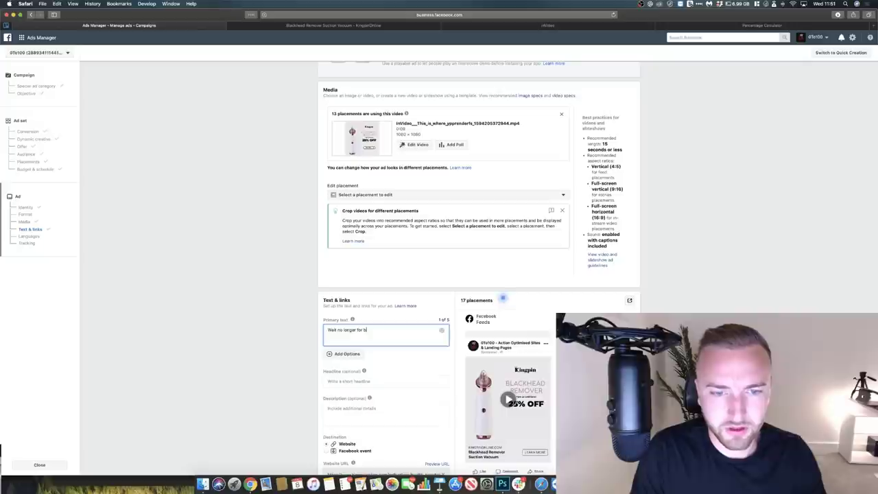
pyautogui.press('BackSpace')
pyautogui.write('clear skin!')
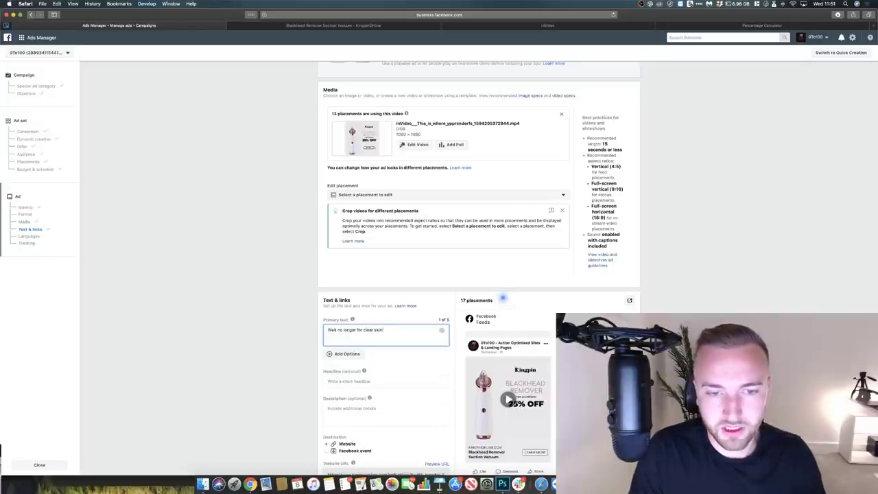
# - Add "Get 25% off our Blackhead Vacuum today!" to the primary text, separated from the opening line by a blank line
pyautogui.press('Return')
pyautogui.press('Return')
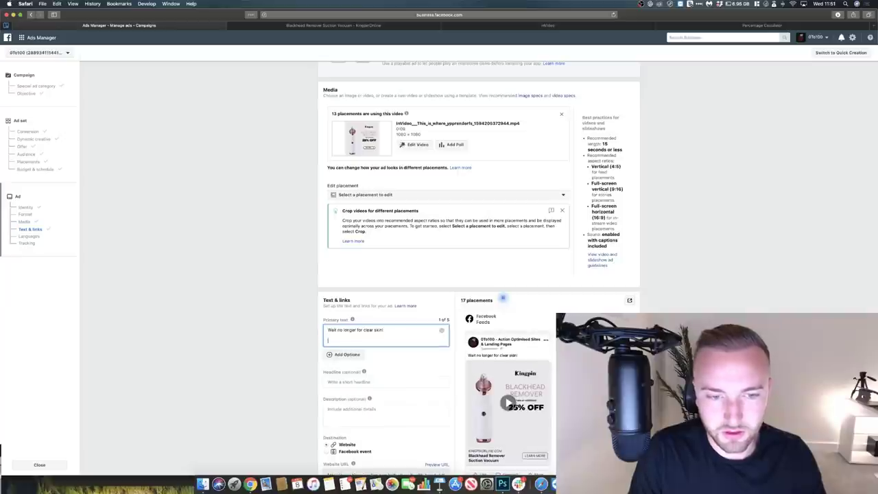
pyautogui.press('BackSpace')
pyautogui.write('Get')
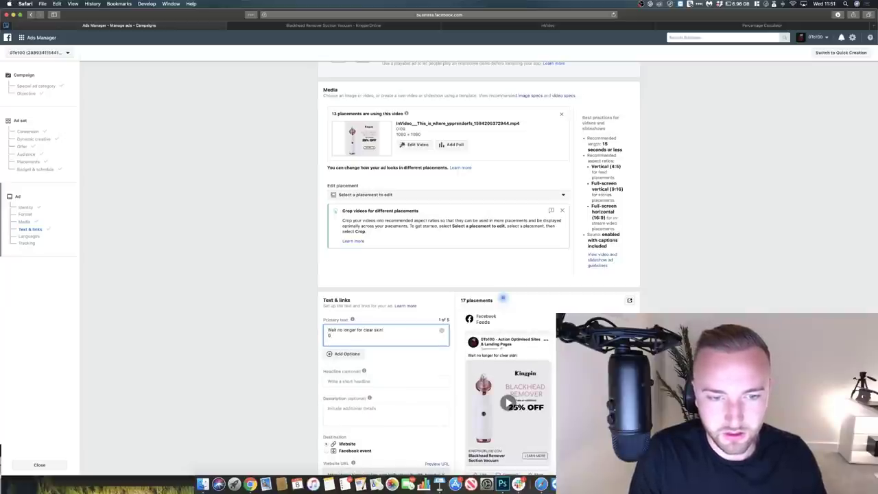
pyautogui.press('Return')
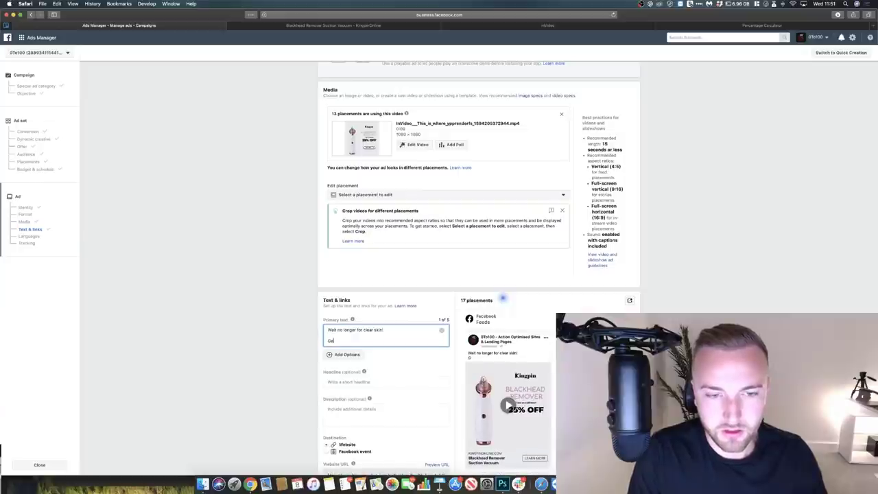
pyautogui.write('25% off')
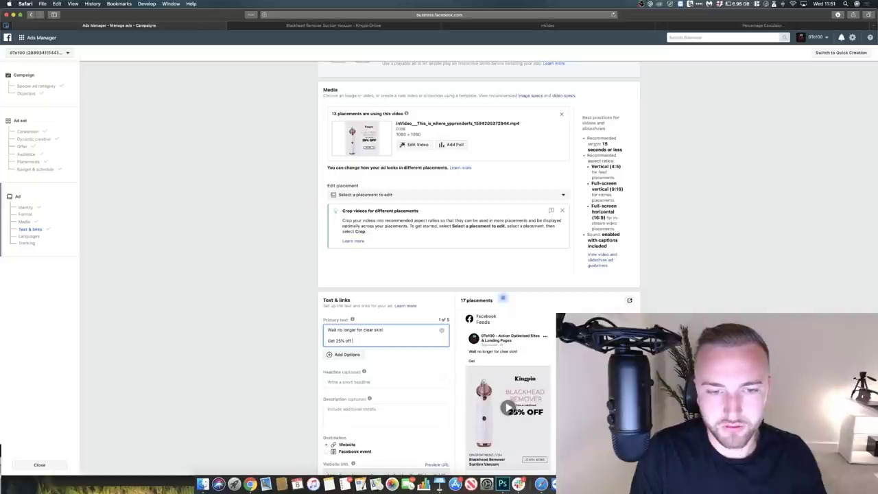
pyautogui.write(' our Blackhead')
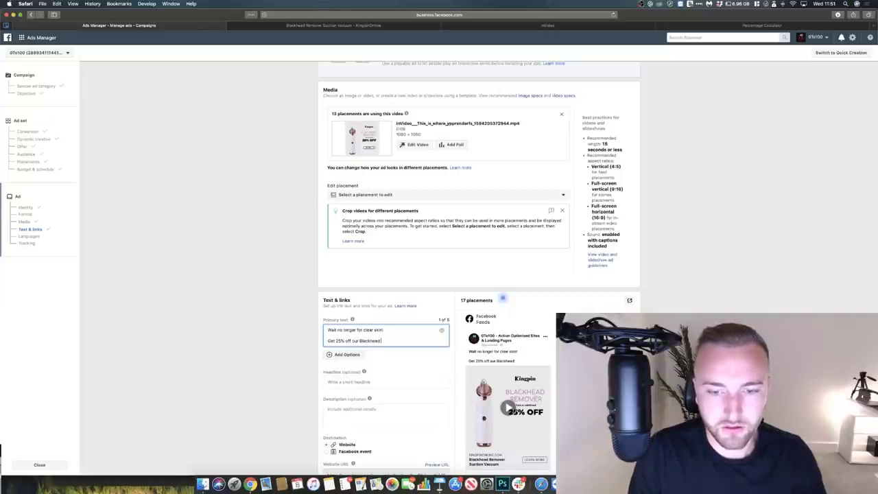
pyautogui.write(' Vacuum today!')
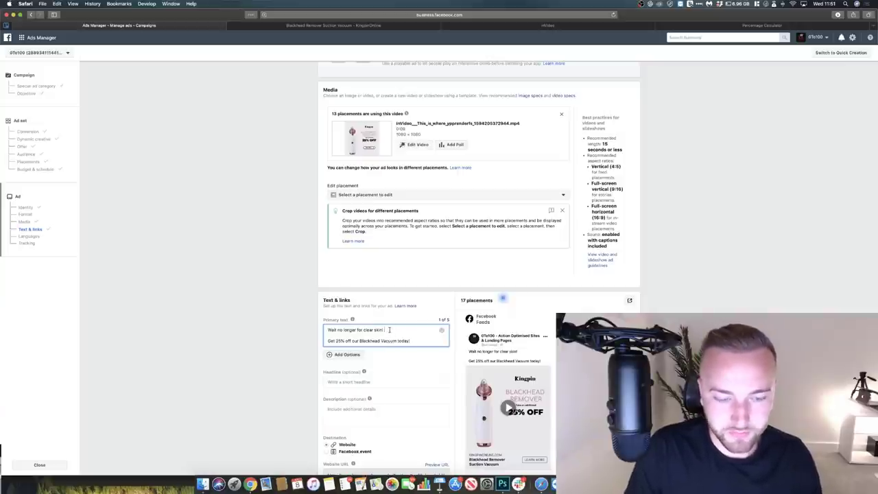
# - Insert a smiley emoji after "Wait no longer for clear skin!" in the primary text and close the emoji viewer
pyautogui.press('super+c')
pyautogui.press('ctrl+super+space')
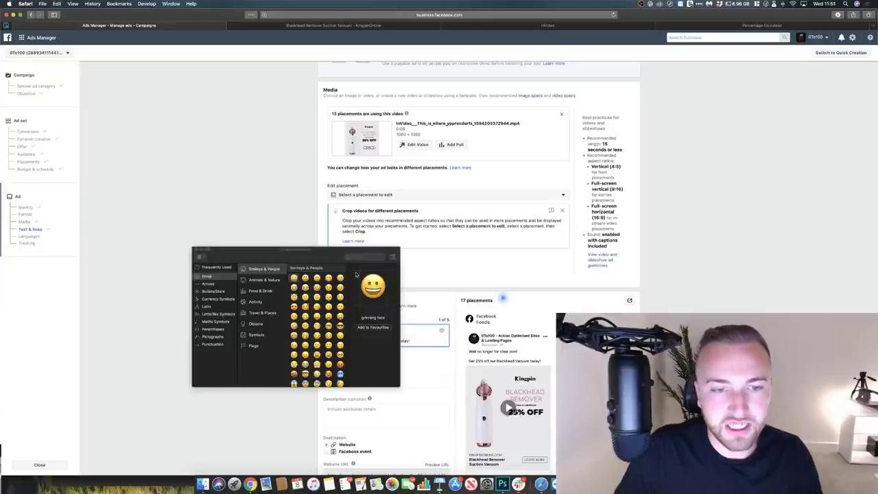
pyautogui.scroll(-5, 325, 367)
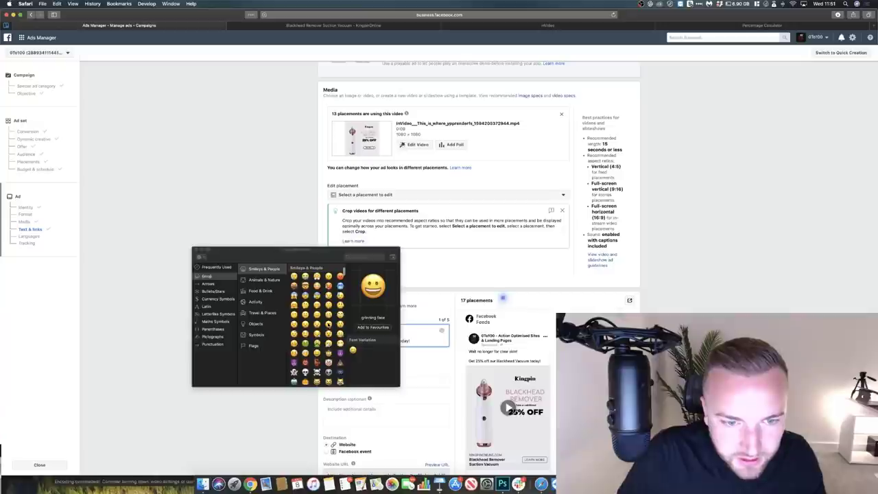
pyautogui.click(196, 251)
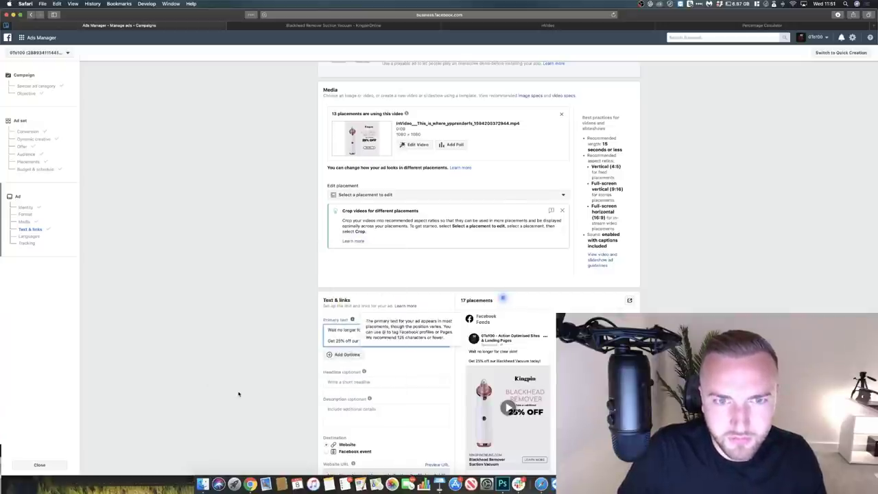
# - Enter "25% OFF Blackhead Vacuum!" as the ad's headline
pyautogui.scroll(-5, 239, 394)
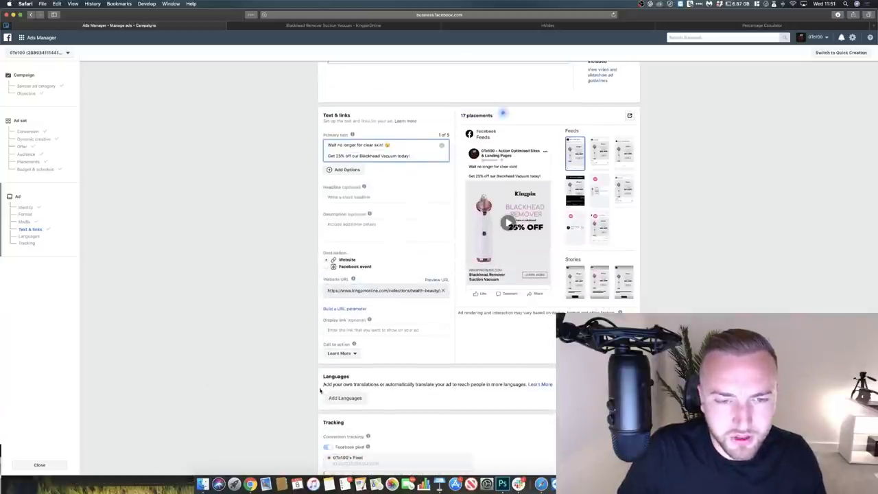
pyautogui.click(336, 197)
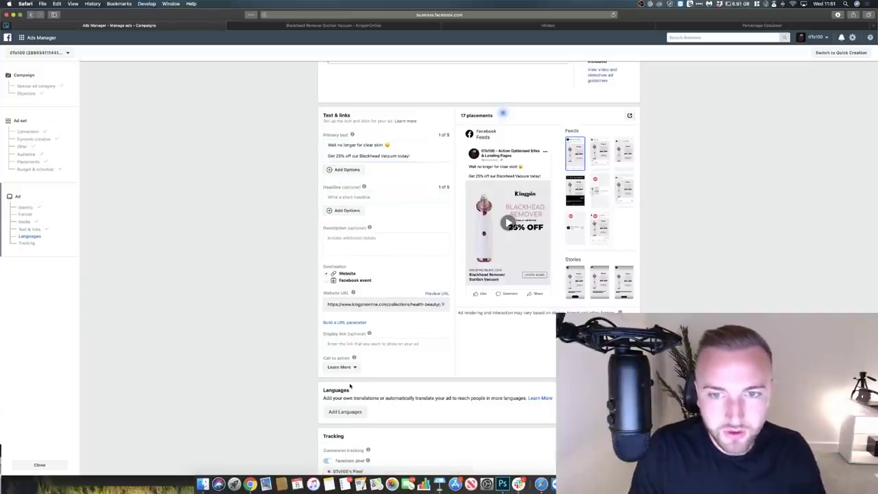
pyautogui.scroll(10, 350, 387)
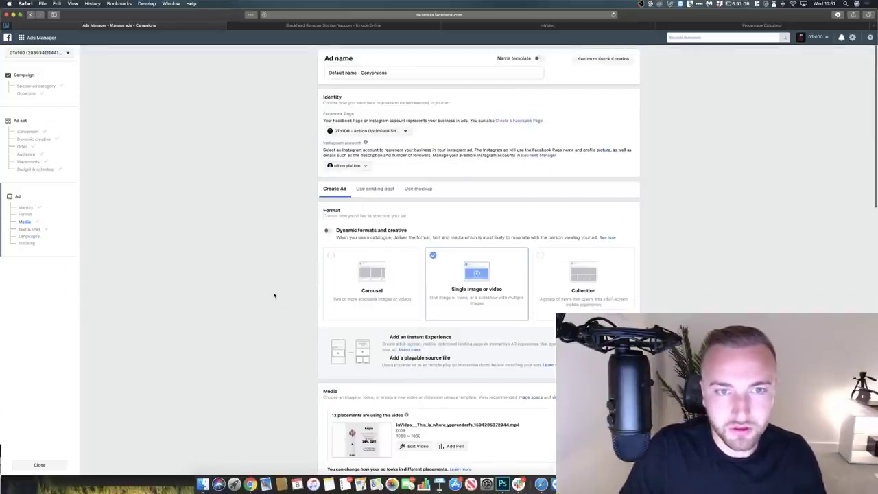
pyautogui.scroll(-10, 274, 295)
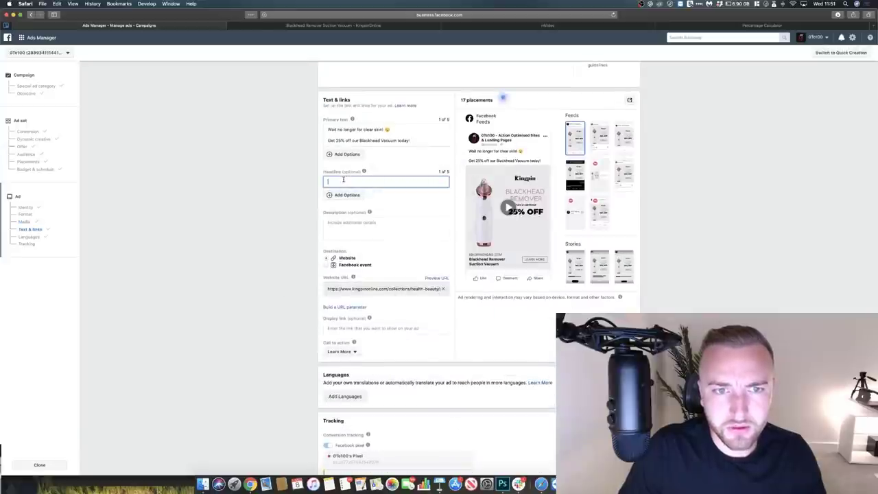
pyautogui.write('25% O')
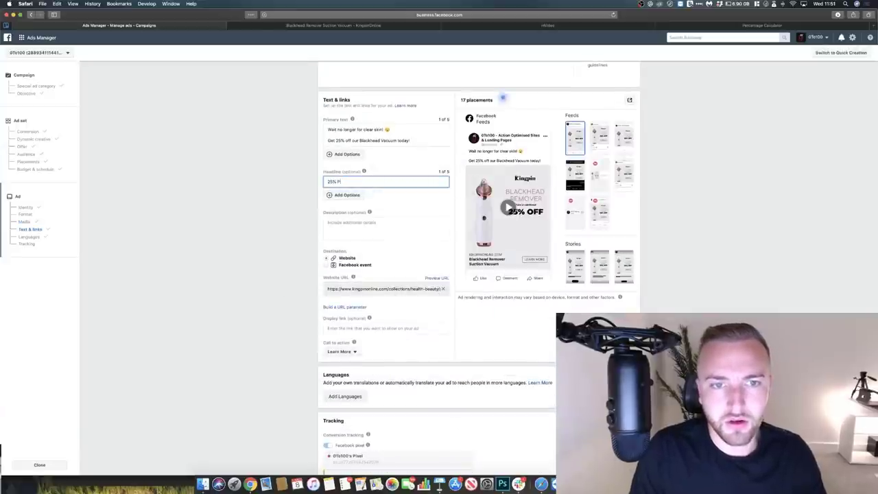
pyautogui.write('ff Black')
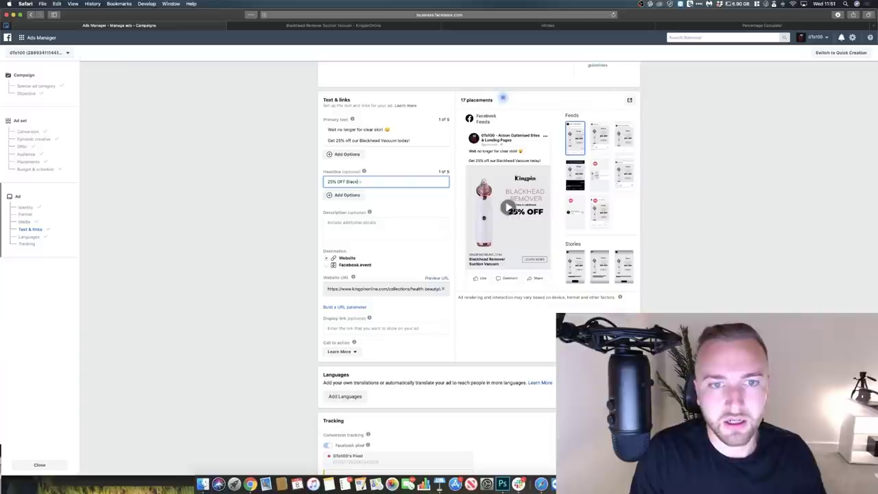
pyautogui.write('head Vacuum!')
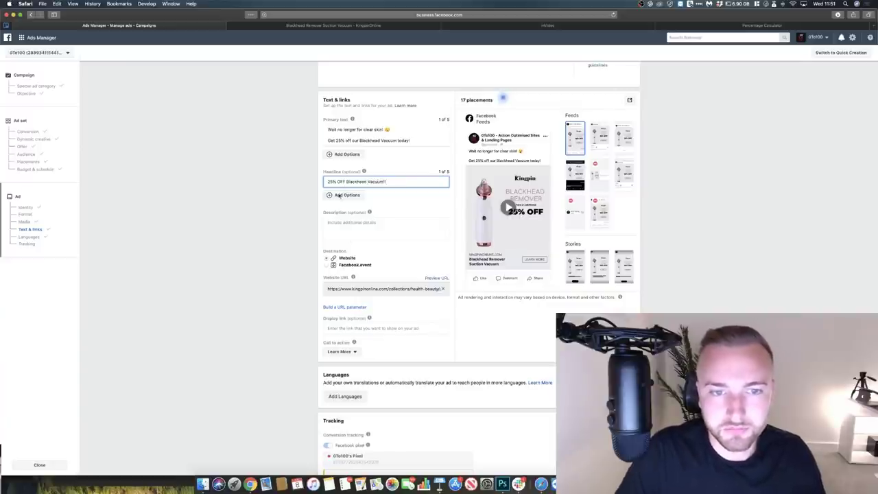
# - Enter "5 suction levels, 1-click design." as the ad's description, checking the product features on the Kingpin store page
pyautogui.click(349, 236)
pyautogui.write('5 suction')
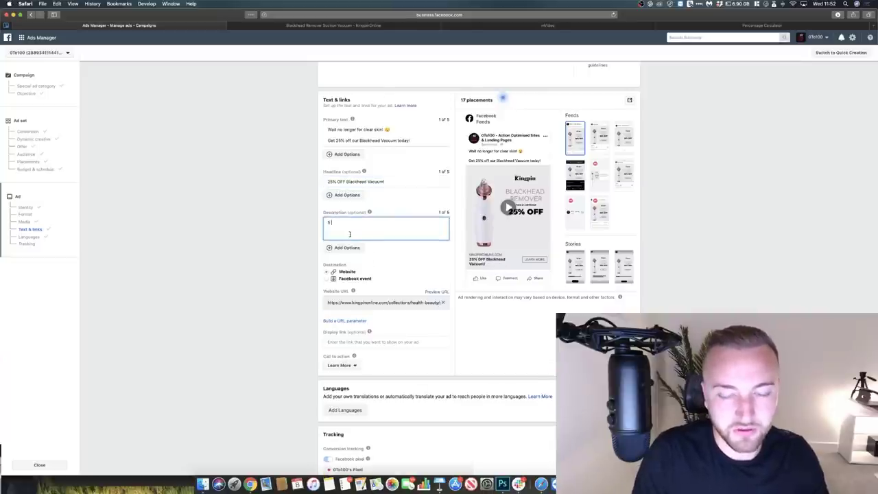
pyautogui.click(365, 24)
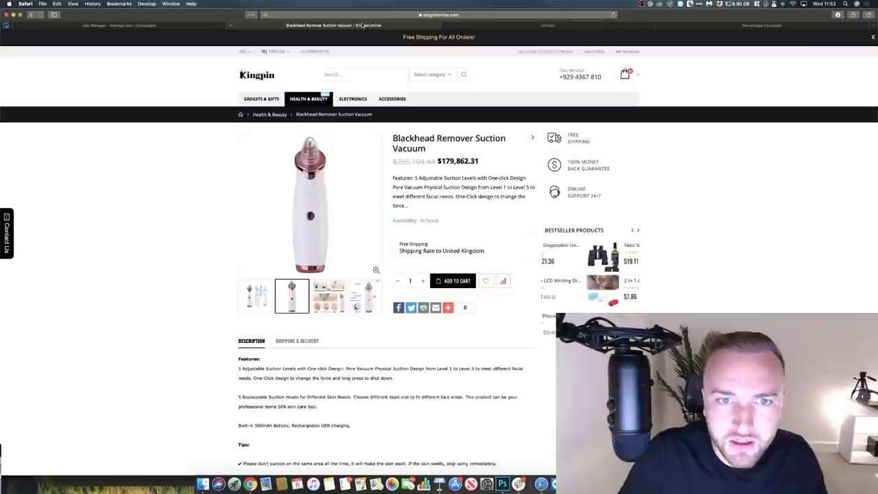
pyautogui.click(152, 26)
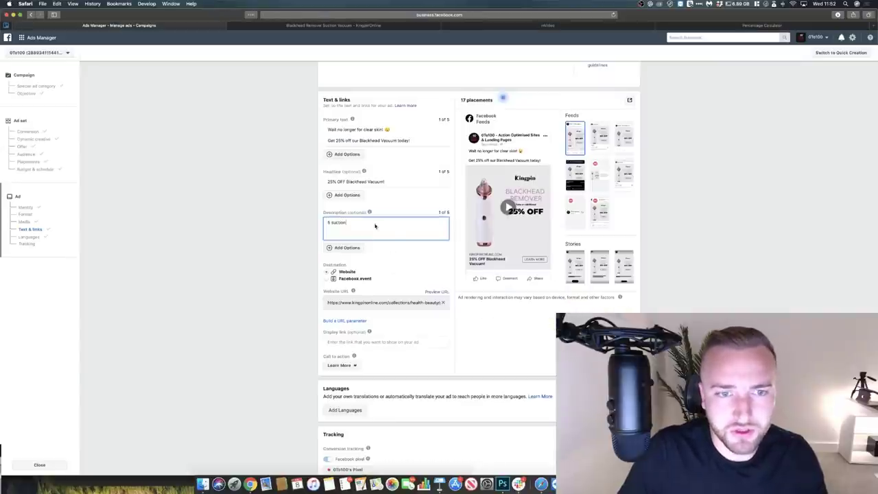
pyautogui.write('levels, 1-')
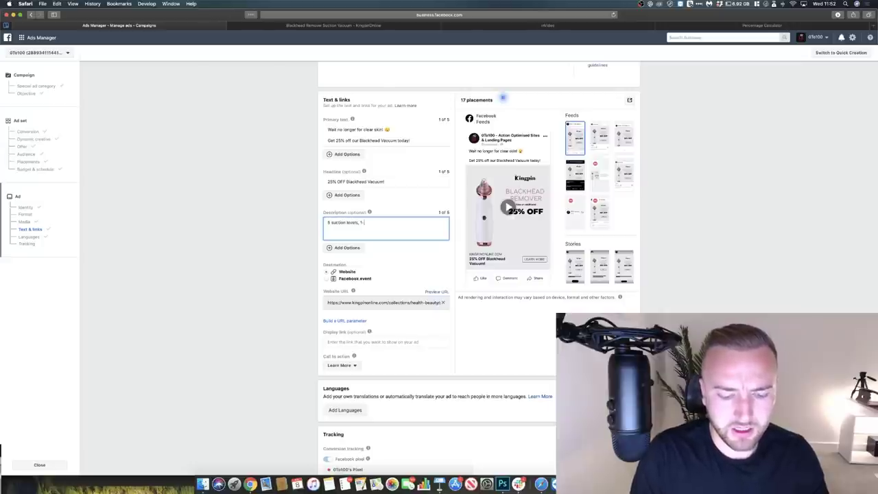
pyautogui.write('click design.')
# - Expand the Facebook feed ad preview, view it as Desktop News Feed and close the preview
pyautogui.click(546, 119)
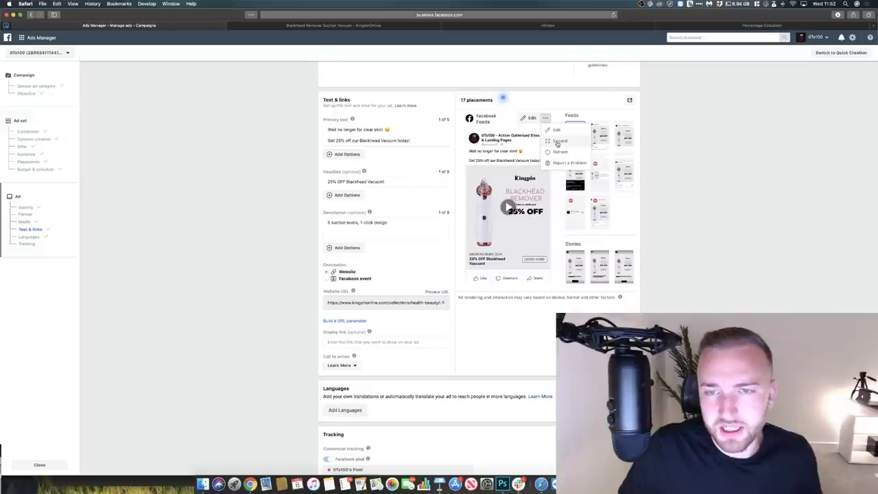
pyautogui.click(559, 141)
pyautogui.click(482, 153)
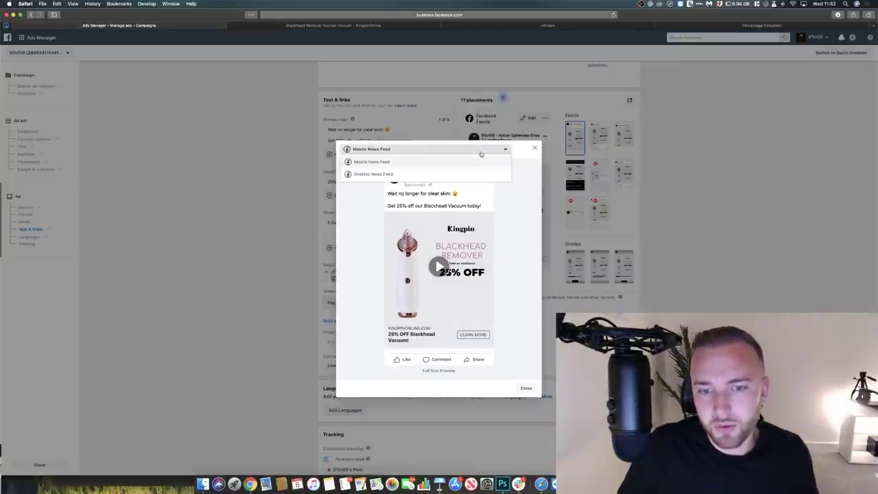
pyautogui.click(369, 174)
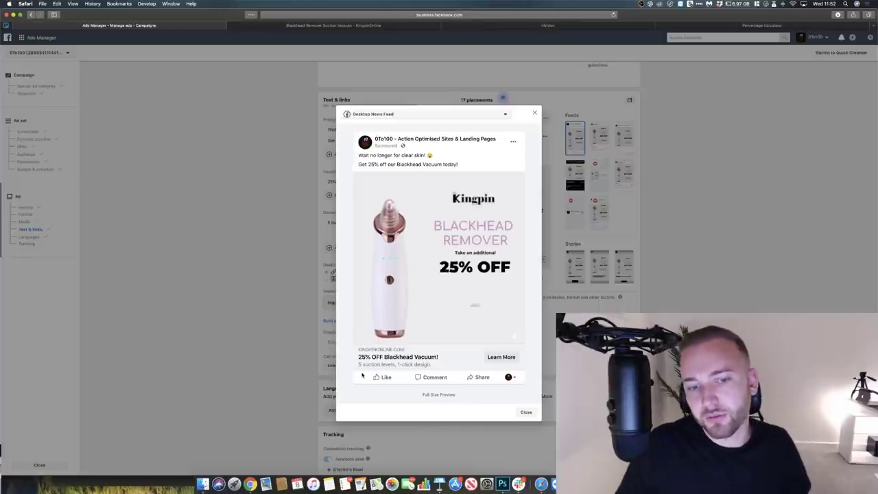
pyautogui.click(535, 113)
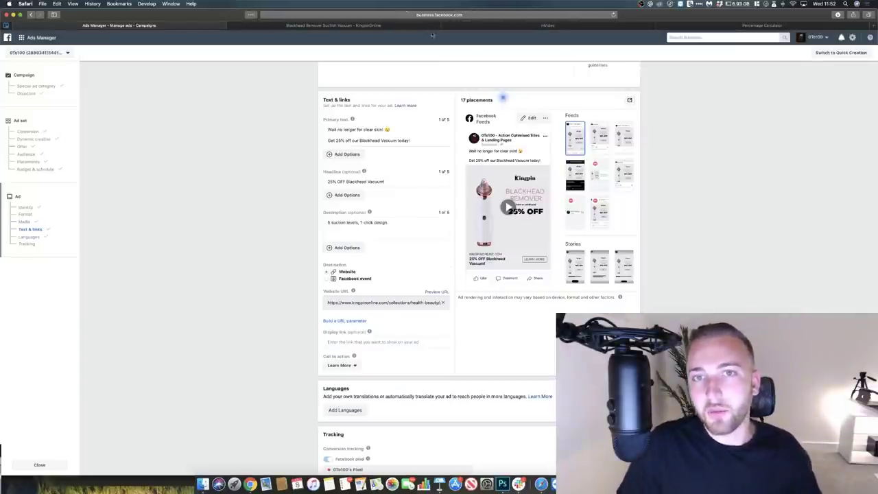
pyautogui.click(363, 26)
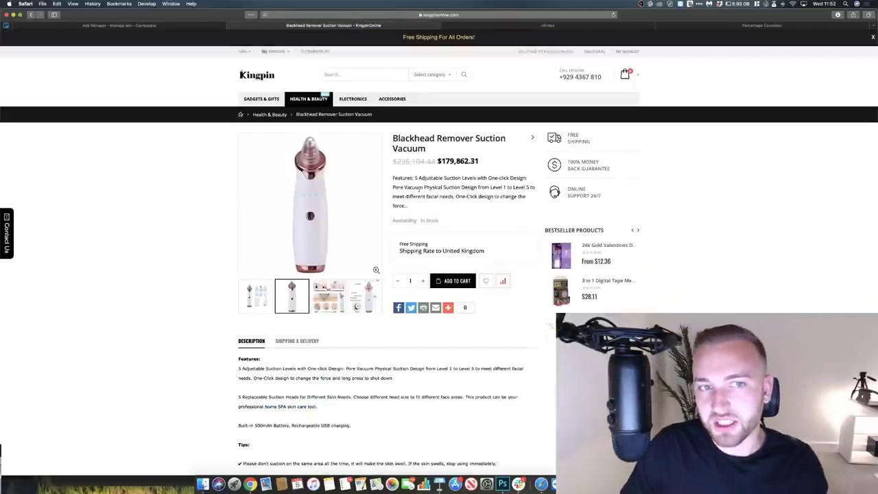
pyautogui.click(199, 26)
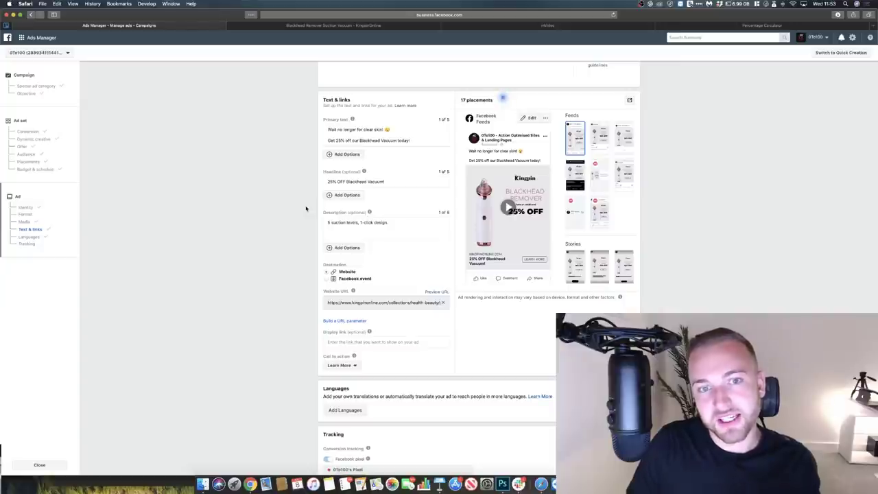
pyautogui.click(247, 26)
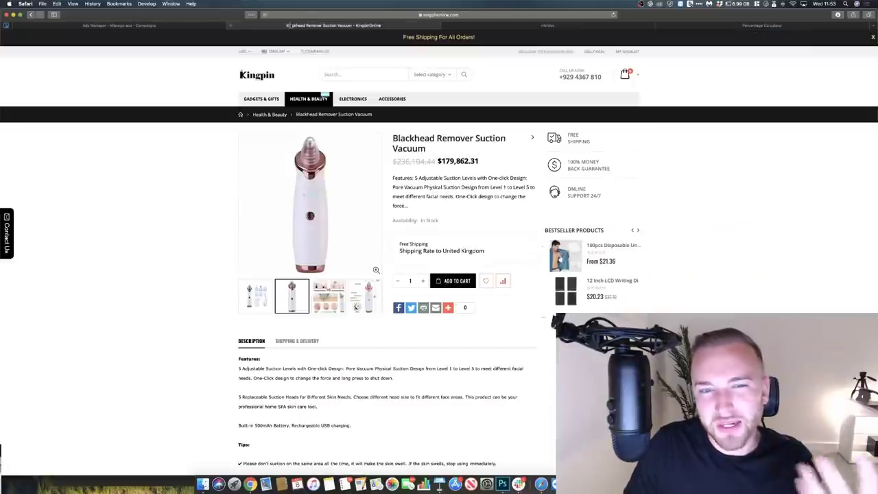
pyautogui.click(184, 26)
# - Set the ad's call to action to Shop Now and finish the ad setup
pyautogui.scroll(-5, 345, 370)
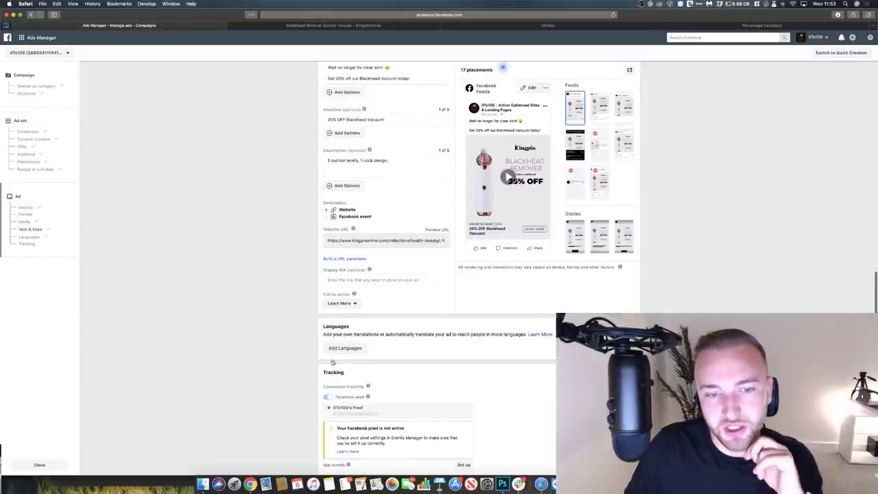
pyautogui.click(339, 303)
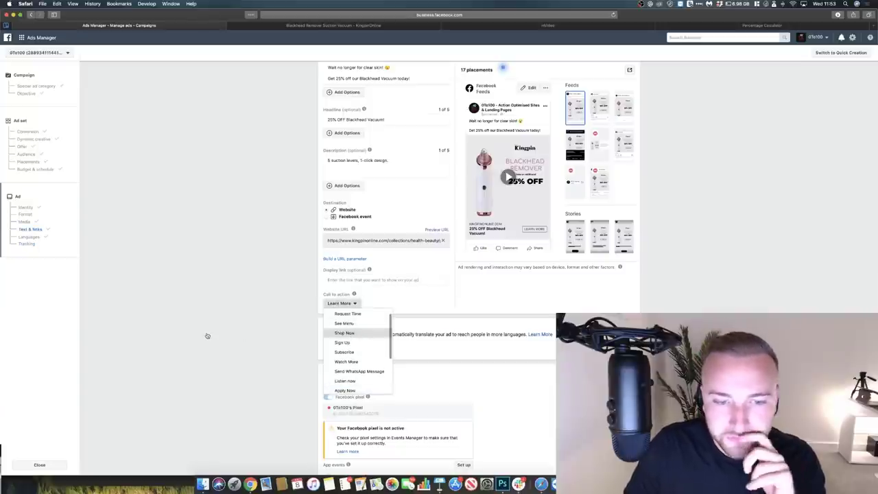
pyautogui.press('Return')
pyautogui.scroll(-4, 207, 336)
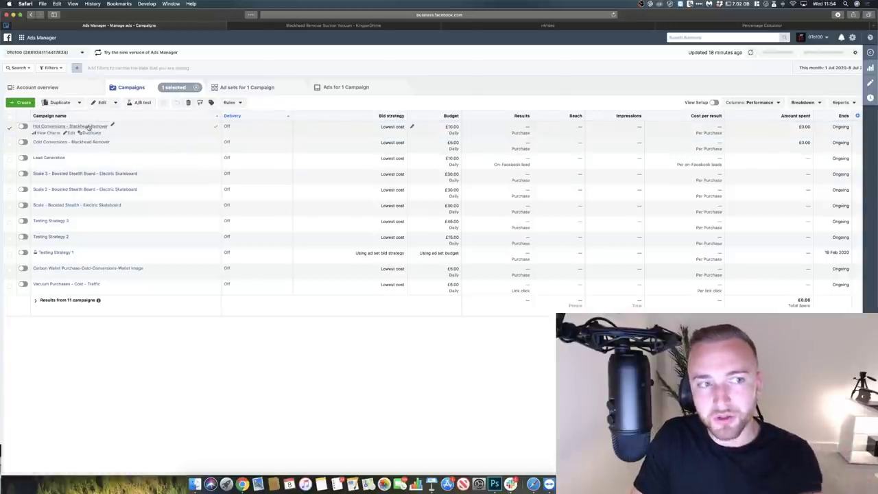
# - Open the Hot Conversions - Blackhead Remover campaign and duplicate its GB - 18+ ad set once into the original campaign
pyautogui.click(88, 128)
pyautogui.click(429, 483)
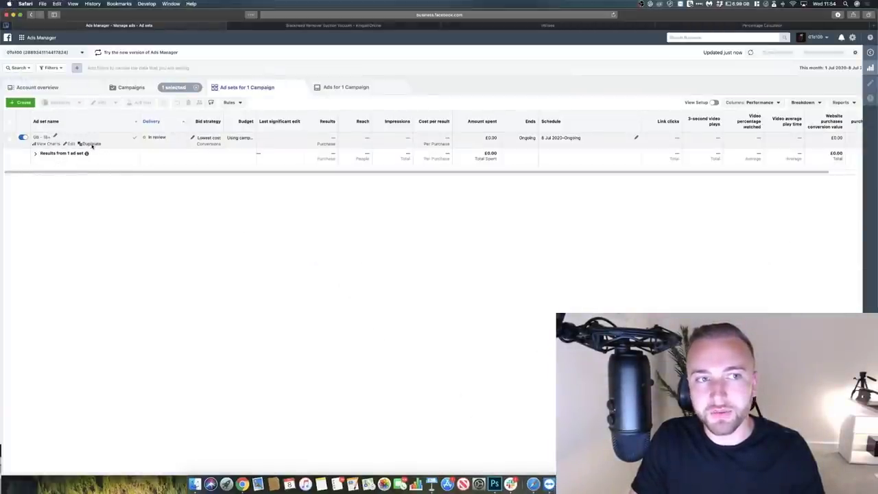
pyautogui.click(92, 146)
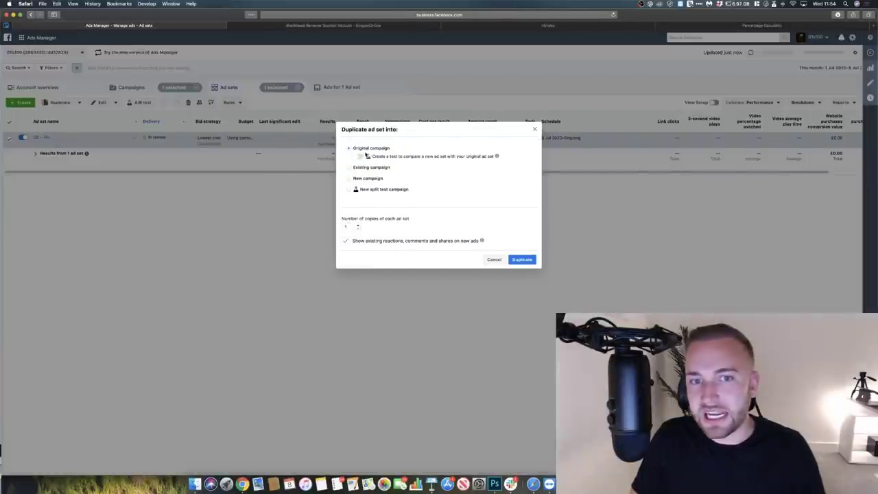
pyautogui.click(523, 261)
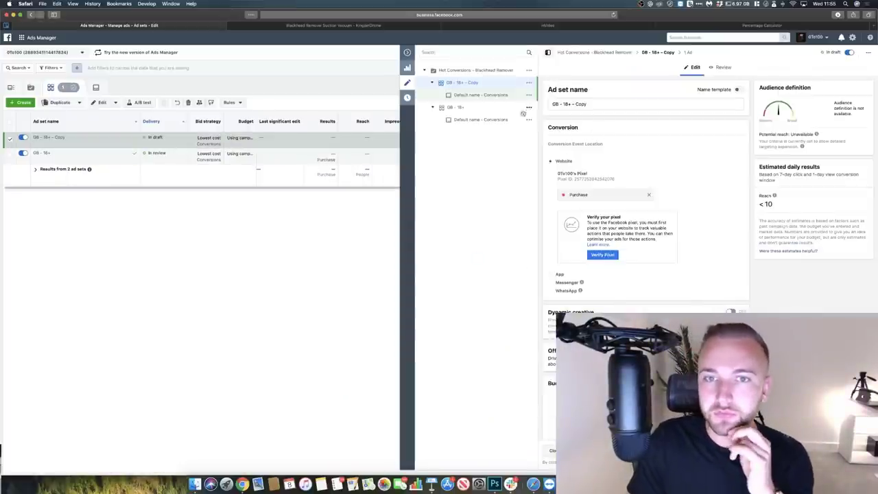
# - Remove the "Watched 75% Blackhead Suction Within 30 Days" custom audience from the duplicated ad set
pyautogui.scroll(-10, 635, 248)
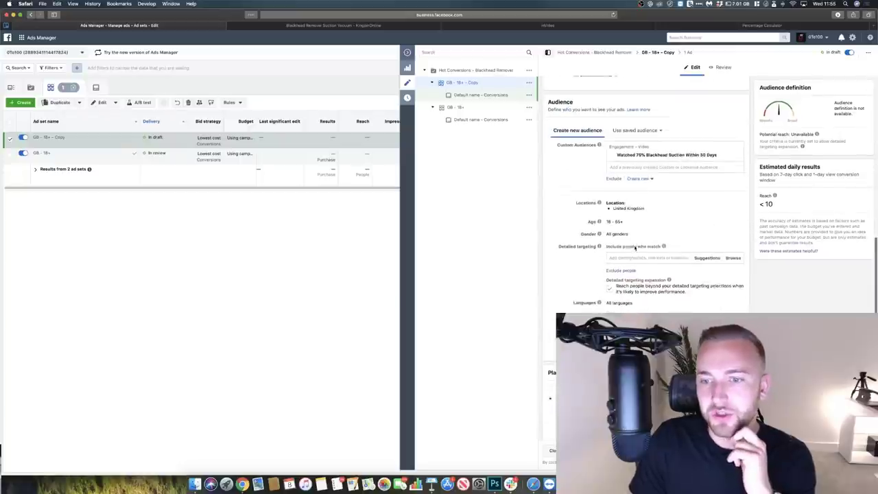
pyautogui.scroll(-3, 680, 207)
pyautogui.scroll(5, 681, 207)
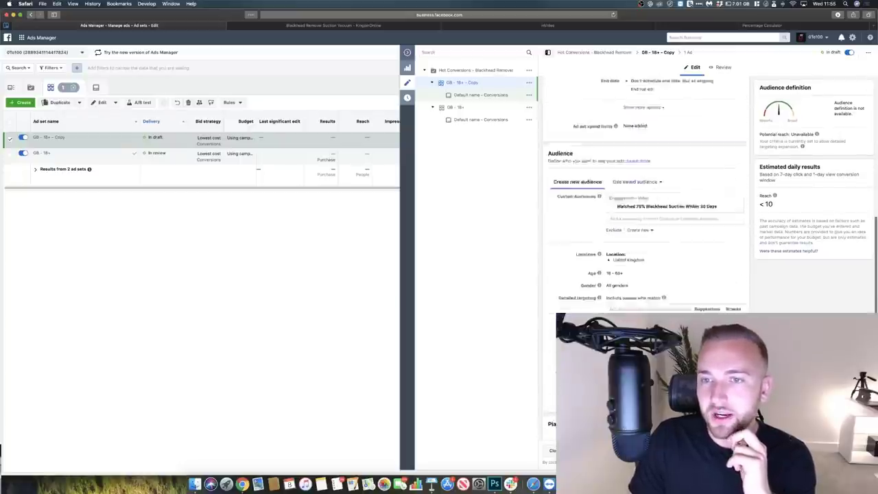
pyautogui.click(739, 235)
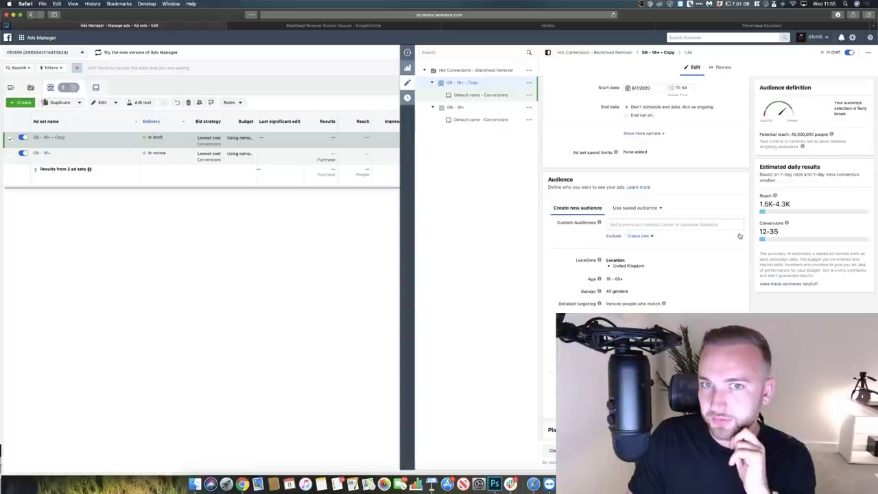
# - Start a new website custom audience for the duplicated ad set, covering all website visitors in the past 30 days
pyautogui.click(653, 238)
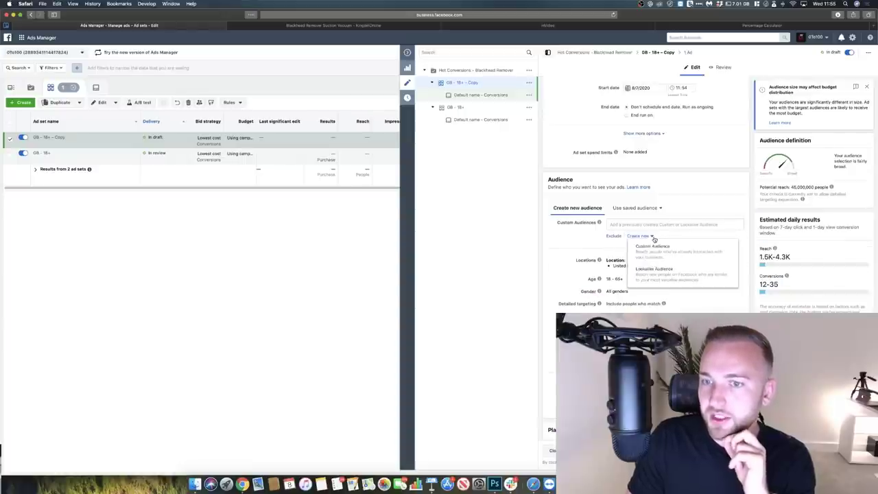
pyautogui.click(650, 250)
pyautogui.click(315, 143)
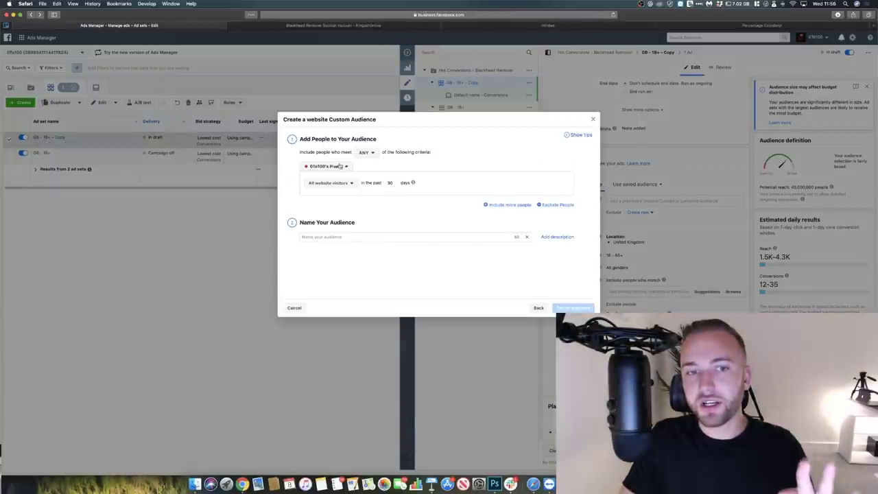
pyautogui.click(336, 184)
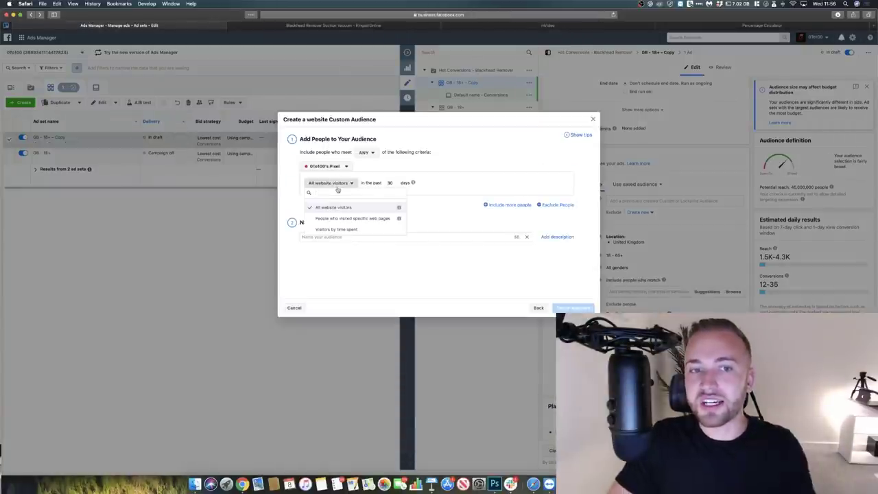
pyautogui.click(389, 183)
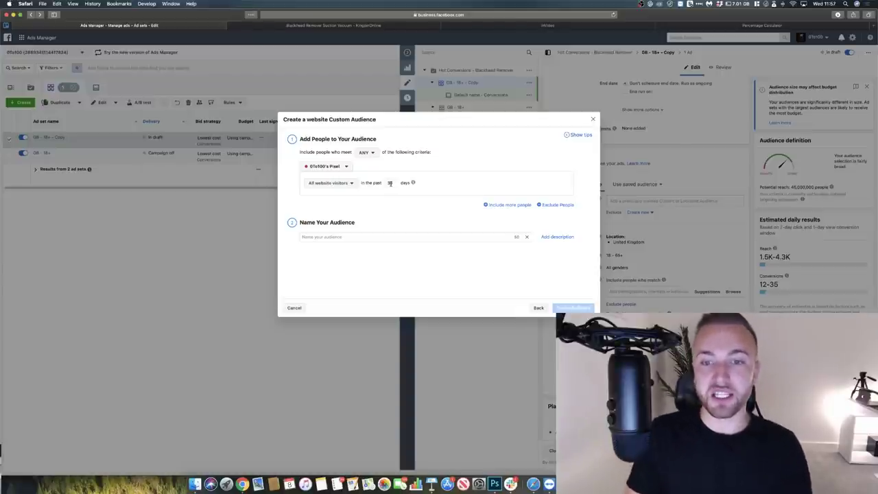
# - Name the website custom audience "30 Day Web Traffic", create it and close the creation dialog
pyautogui.click(350, 238)
pyautogui.write('30 Day')
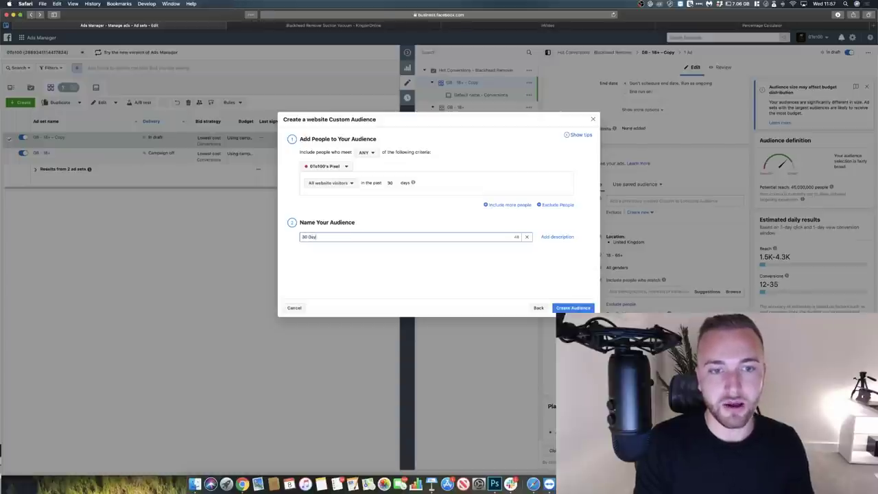
pyautogui.write(' Web Traff')
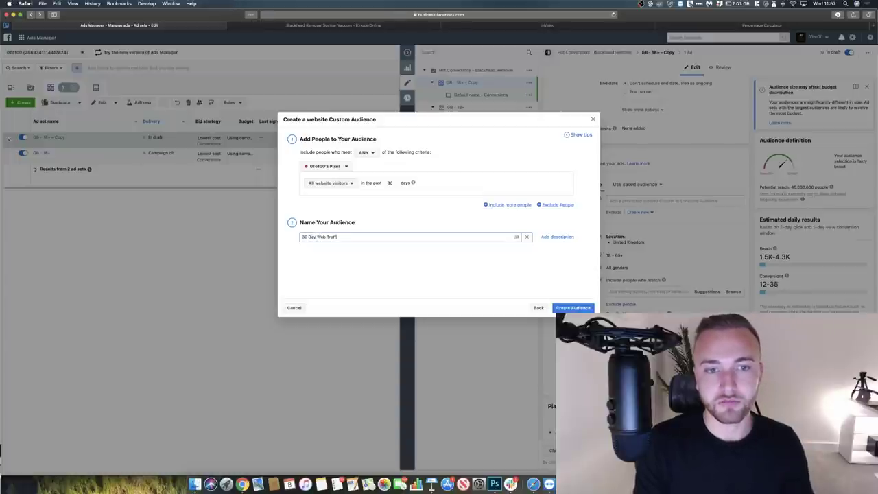
pyautogui.write('ic')
pyautogui.click(587, 308)
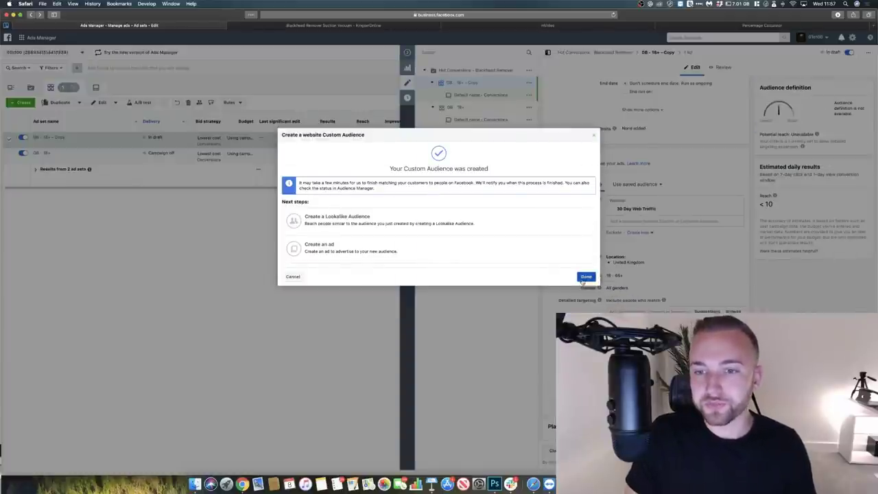
pyautogui.click(583, 278)
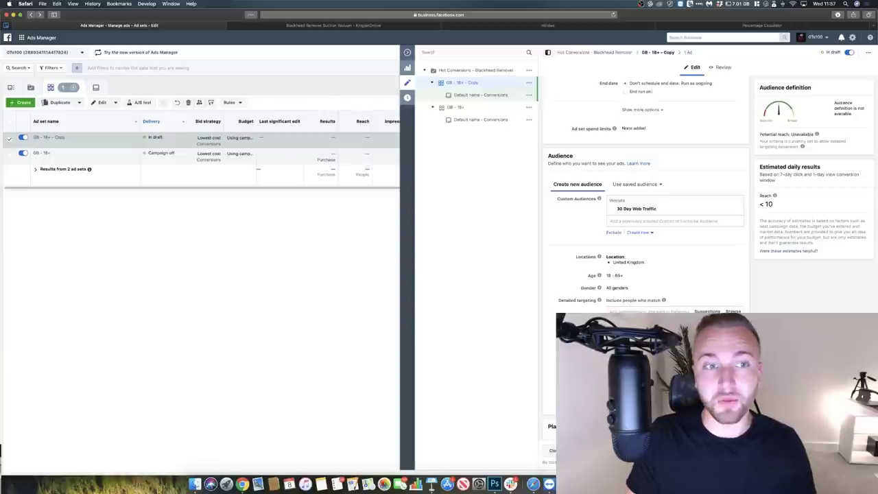
# - Switch to Keynote to review the Example Strategy slide's campaign and ad set structure, and return to Ads Manager
pyautogui.click(435, 484)
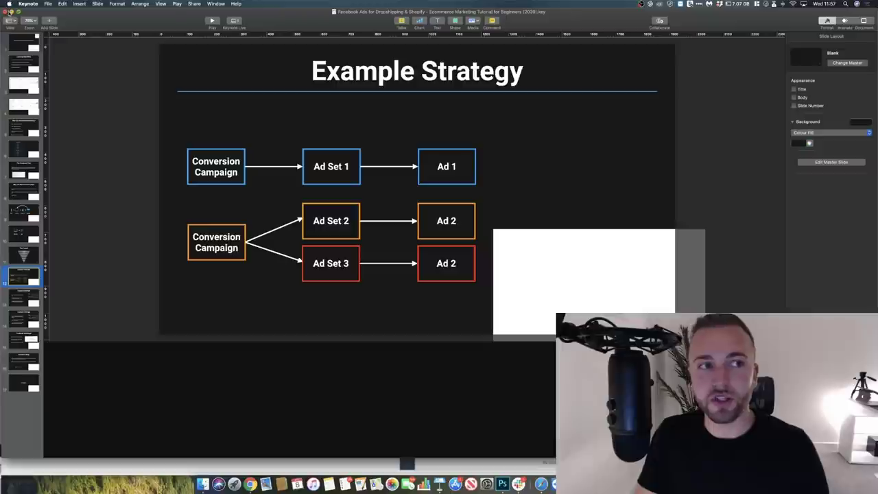
pyautogui.click(11, 11)
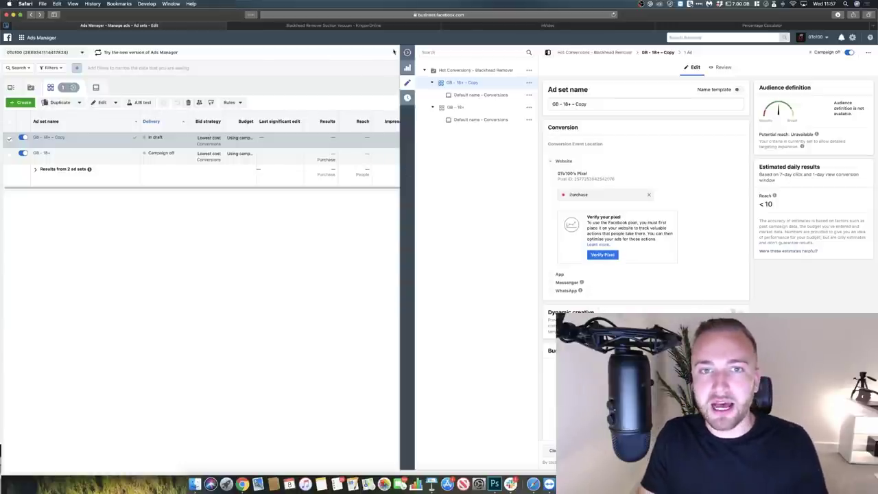
# - Close the ad set editor and start the creation flow, switching from the existing campaign to creating a new campaign
pyautogui.click(407, 52)
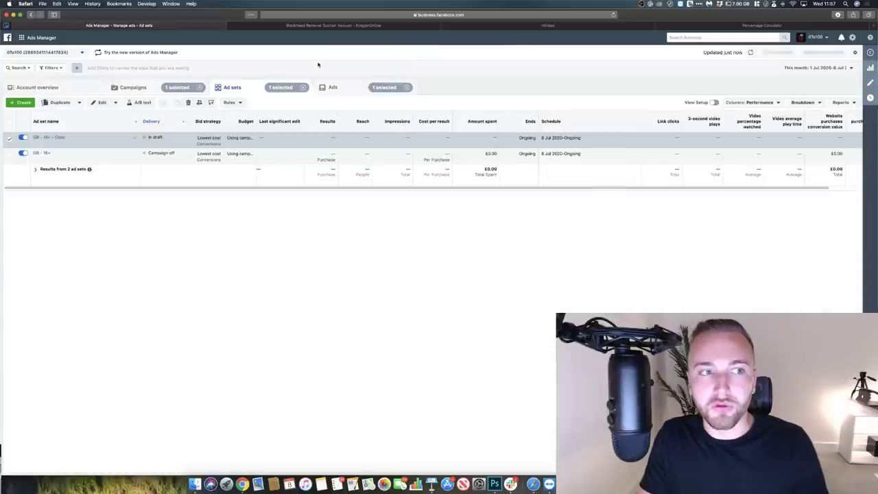
pyautogui.click(21, 103)
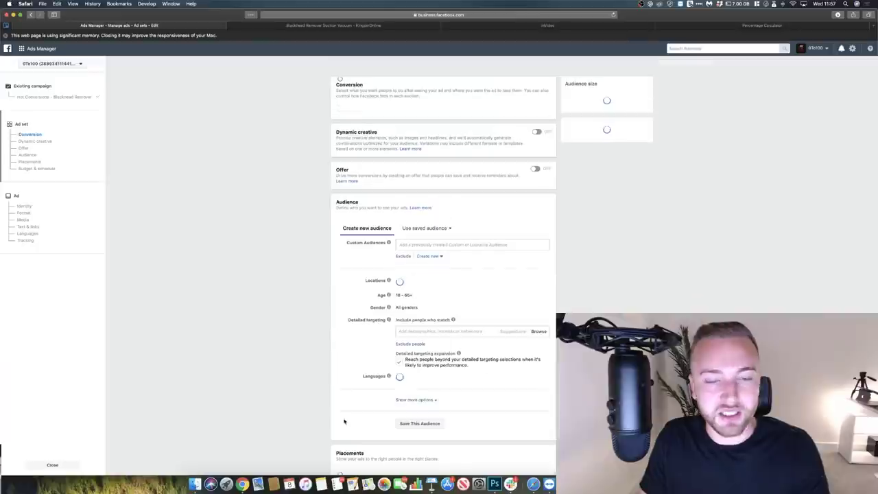
pyautogui.scroll(-5, 344, 421)
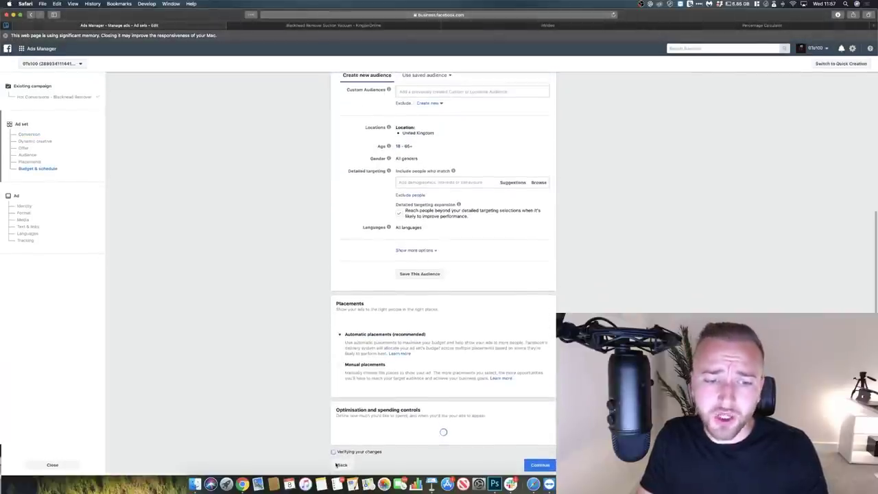
pyautogui.click(341, 466)
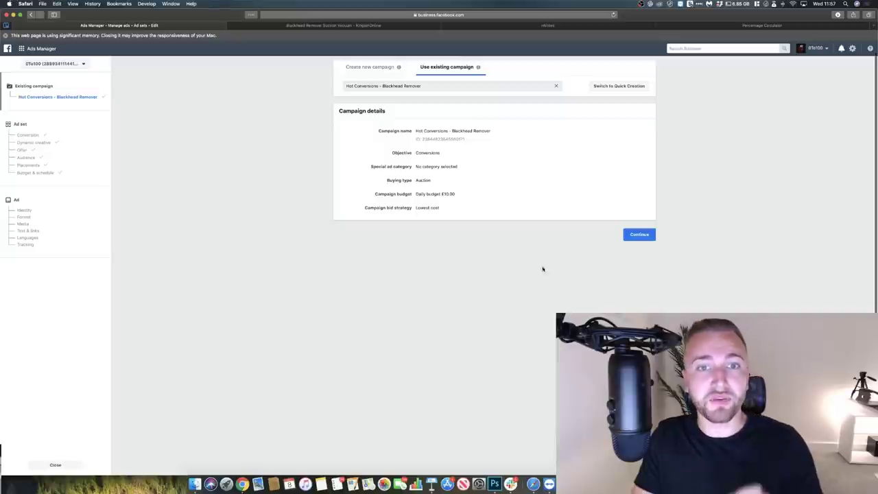
pyautogui.click(381, 67)
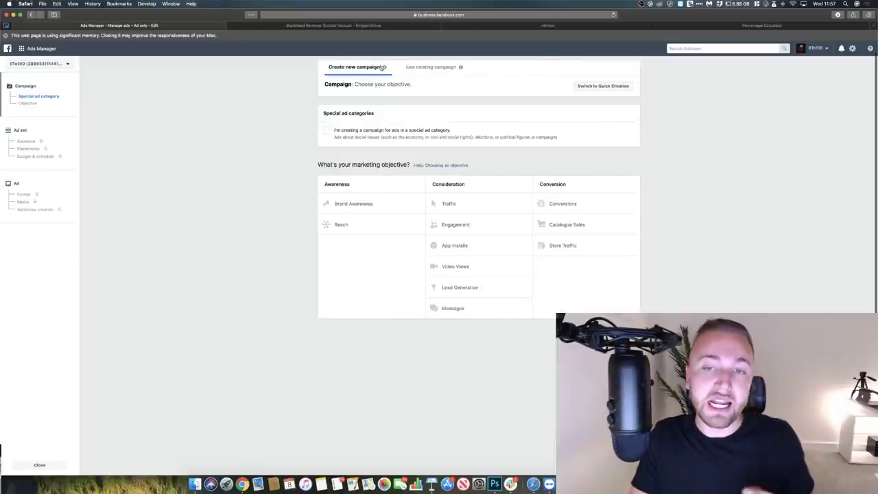
# - Select the Catalogue Sales objective to review its campaign settings, check the Example Strategy slide in Keynote, and leave campaign creation in Ads Manager
pyautogui.click(603, 229)
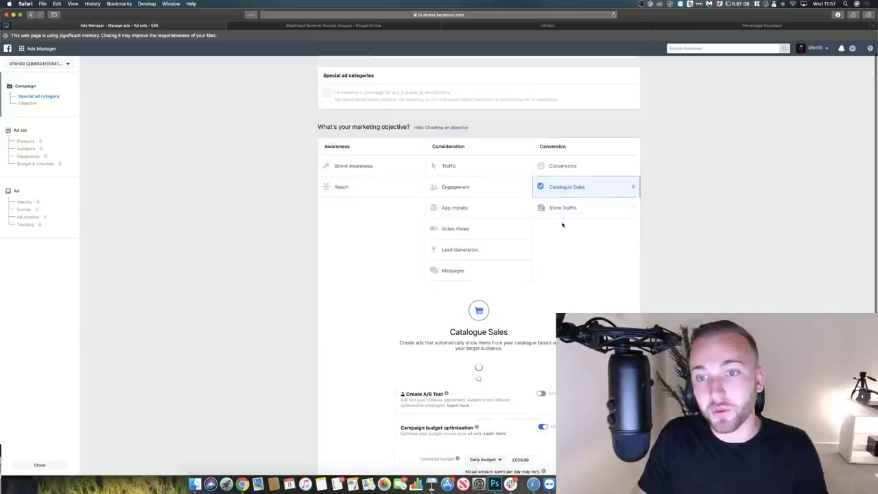
pyautogui.scroll(-3, 637, 297)
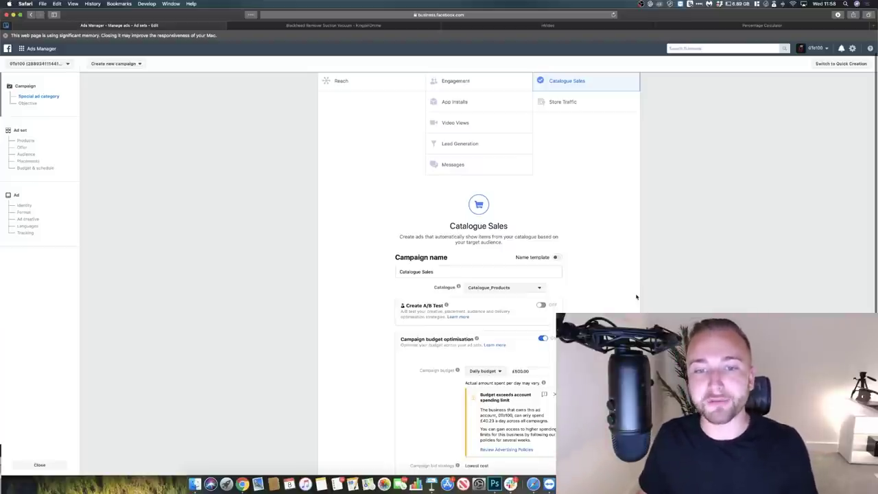
pyautogui.scroll(3, 636, 296)
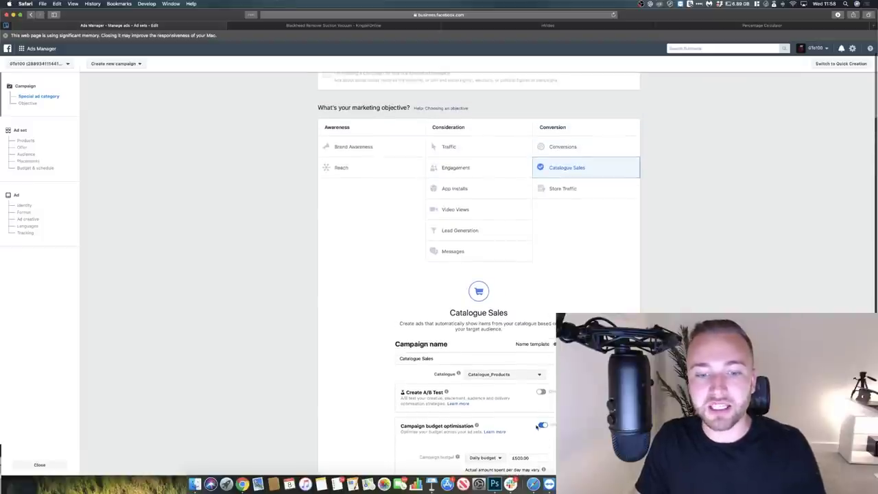
pyautogui.click(425, 484)
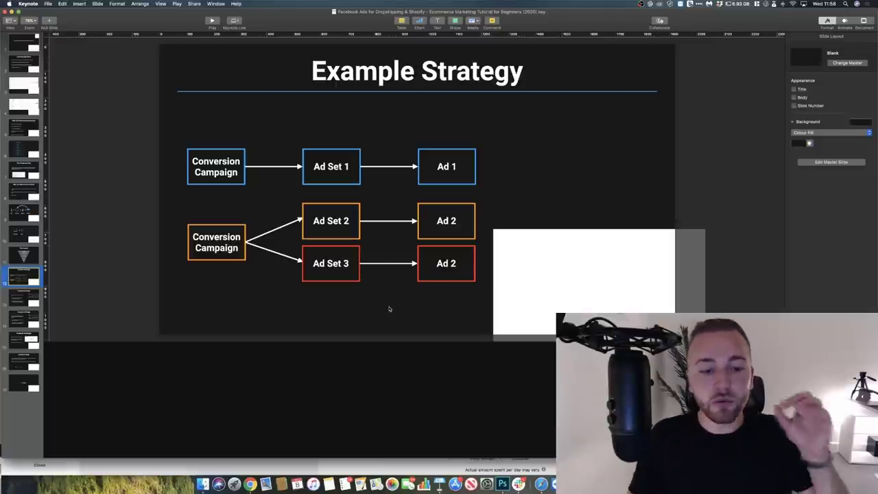
pyautogui.click(196, 482)
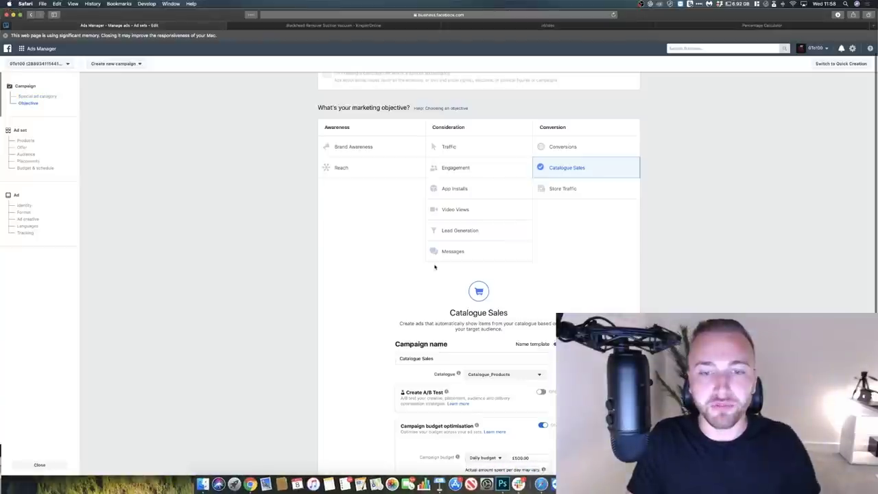
pyautogui.scroll(-5, 434, 267)
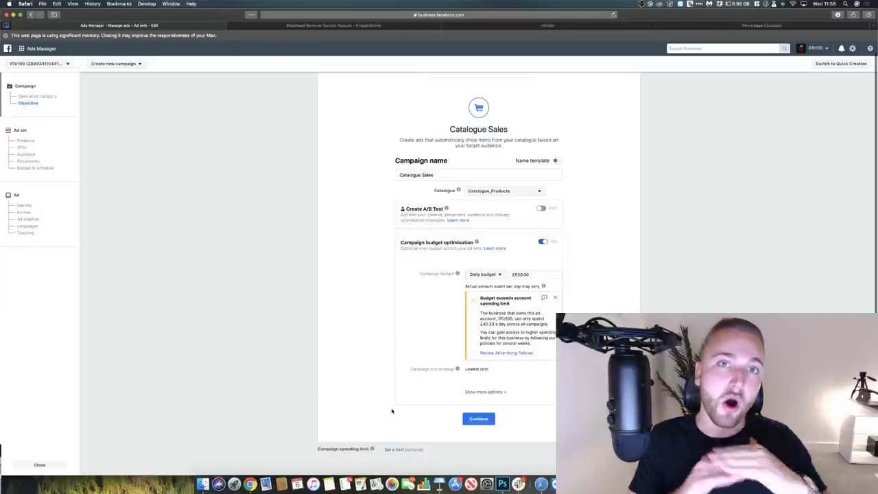
pyautogui.press('super+bracketleft')
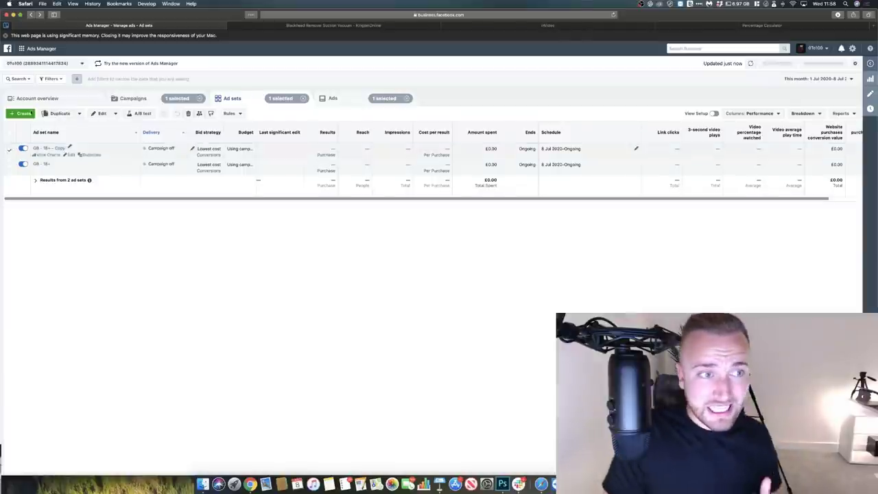
# - Go to the campaigns list and clear the campaign and ad selections so that all campaigns are listed
pyautogui.click(154, 102)
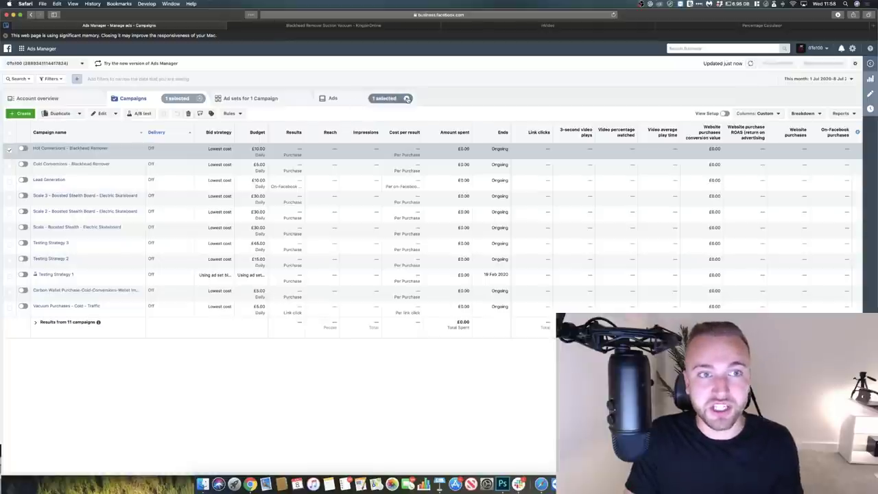
pyautogui.click(198, 98)
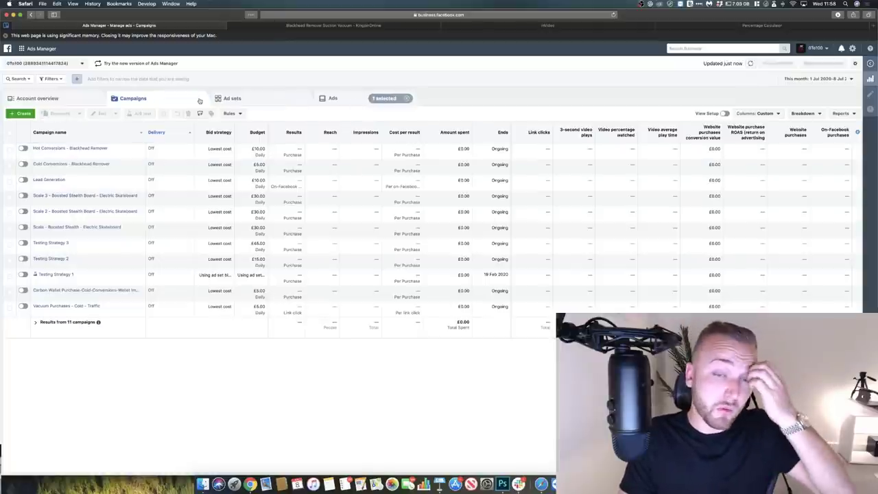
pyautogui.click(405, 98)
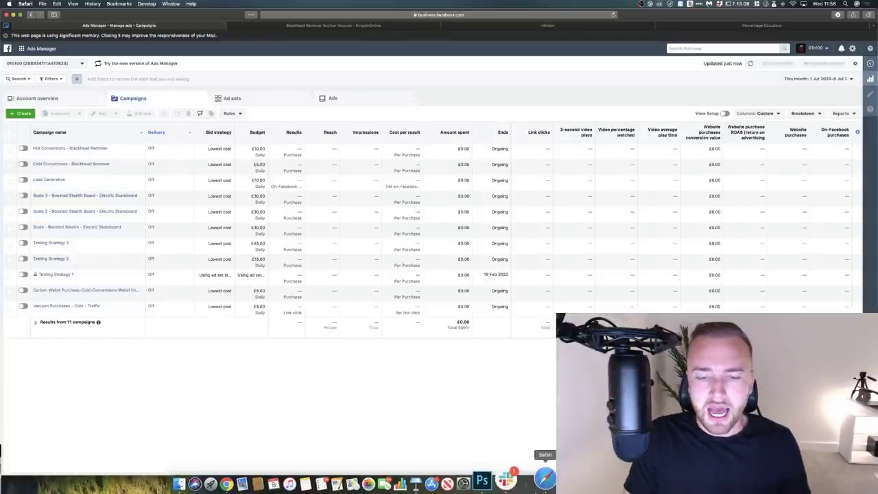
# - Examine the account overview's age and gender metric options and the Hot Conversions campaign's placement insights, and close the insights view
pyautogui.click(412, 477)
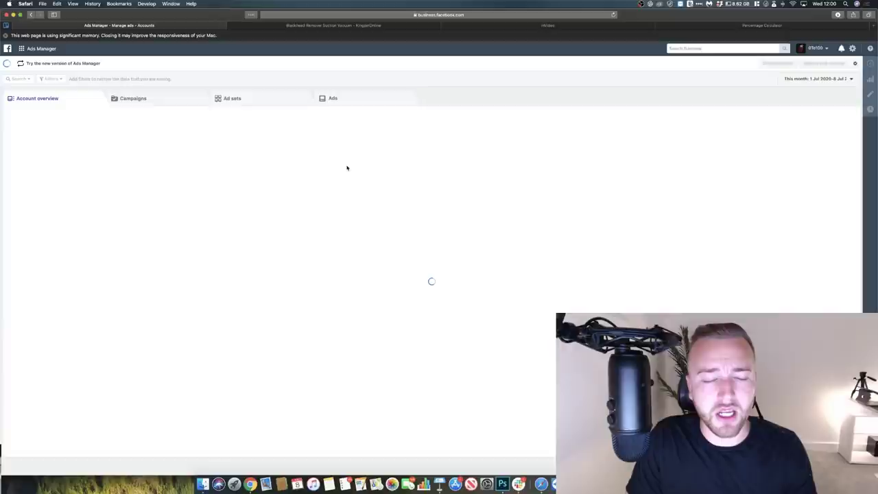
pyautogui.click(114, 304)
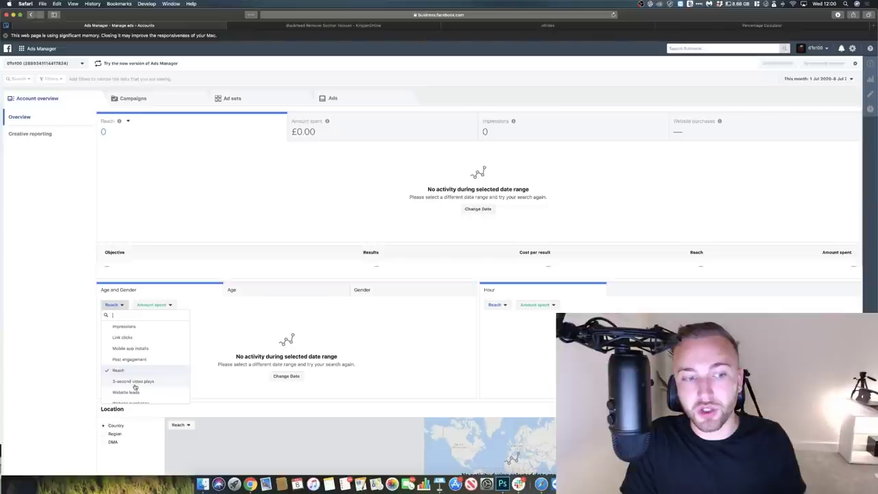
pyautogui.scroll(-4, 398, 231)
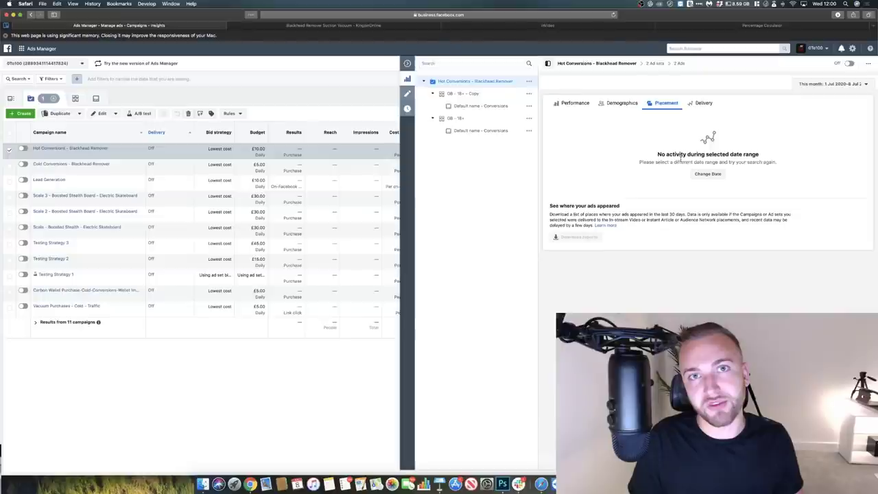
pyautogui.click(547, 64)
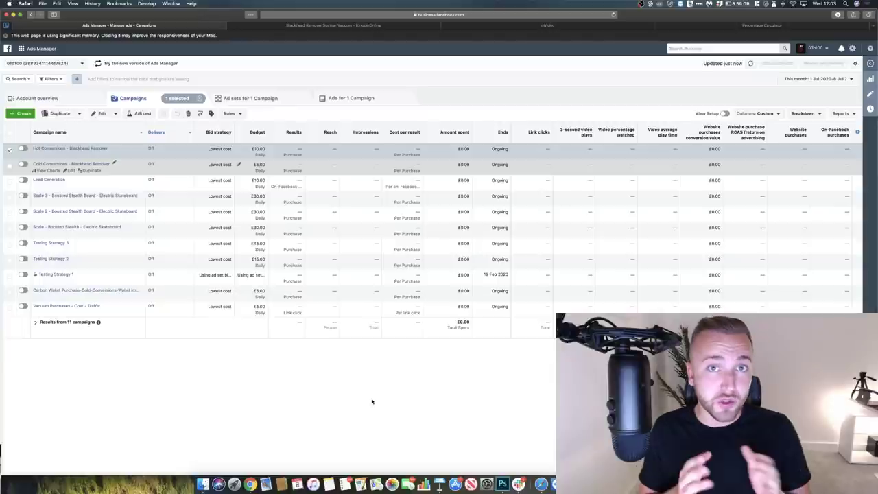
# - Open affluent.co in a new browser tab, look over the home page and go to its Agency page
pyautogui.press('super+t')
pyautogui.write('affluent.co')
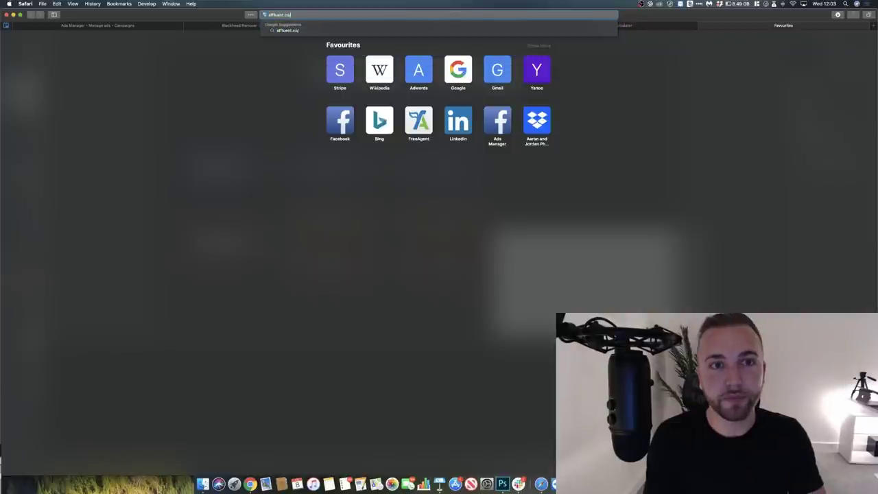
pyautogui.write('/')
pyautogui.press('Return')
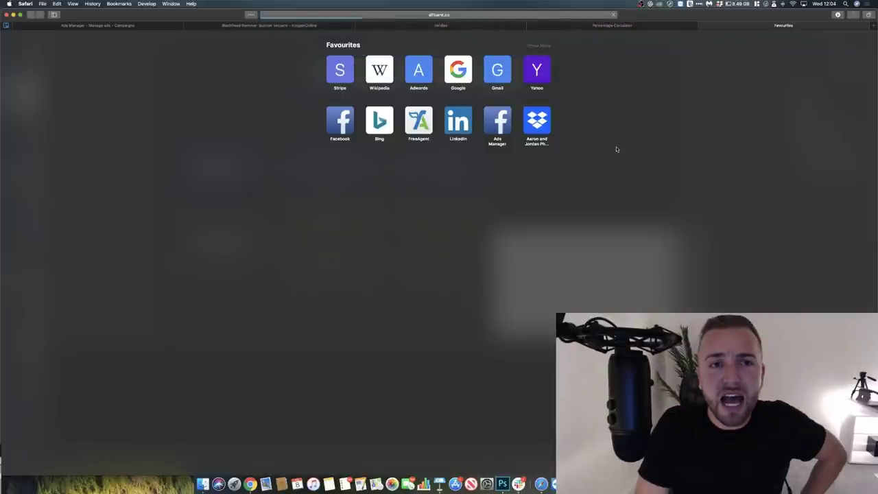
pyautogui.scroll(-5, 622, 231)
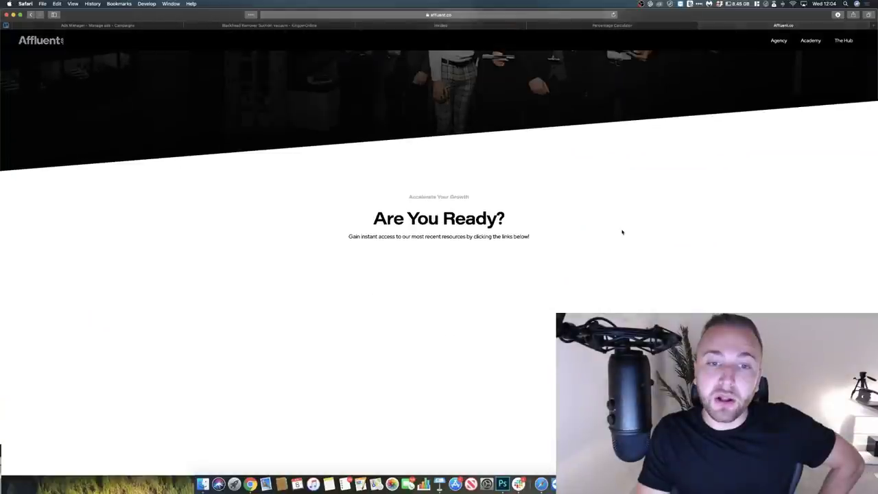
pyautogui.scroll(5, 623, 231)
pyautogui.click(777, 43)
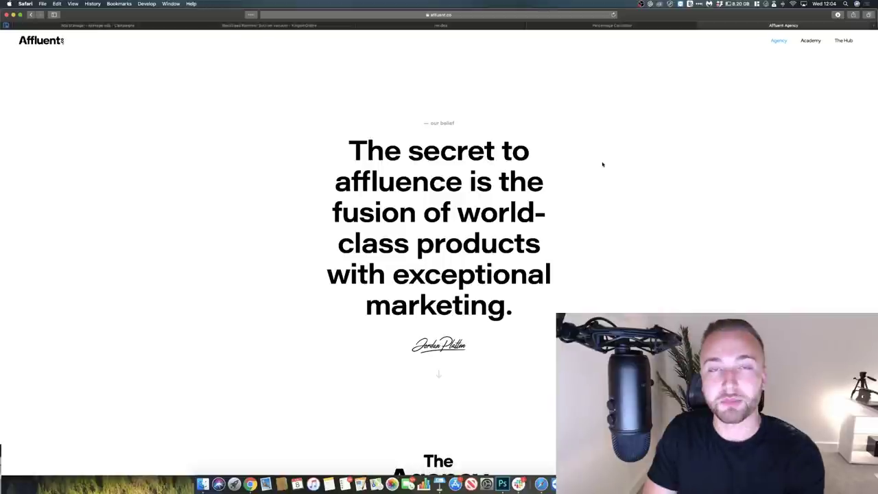
# - Review the Agency page's services, case study and client sections, and open the agency application page
pyautogui.scroll(-10, 602, 164)
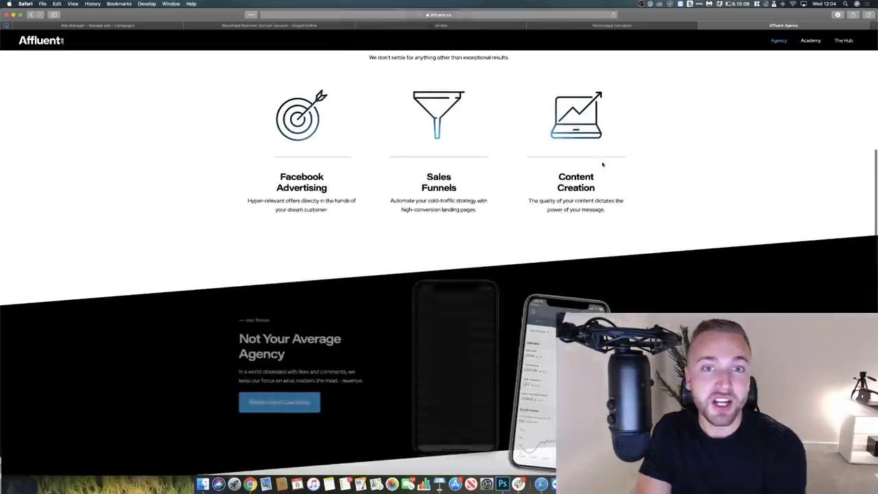
pyautogui.scroll(-6, 603, 165)
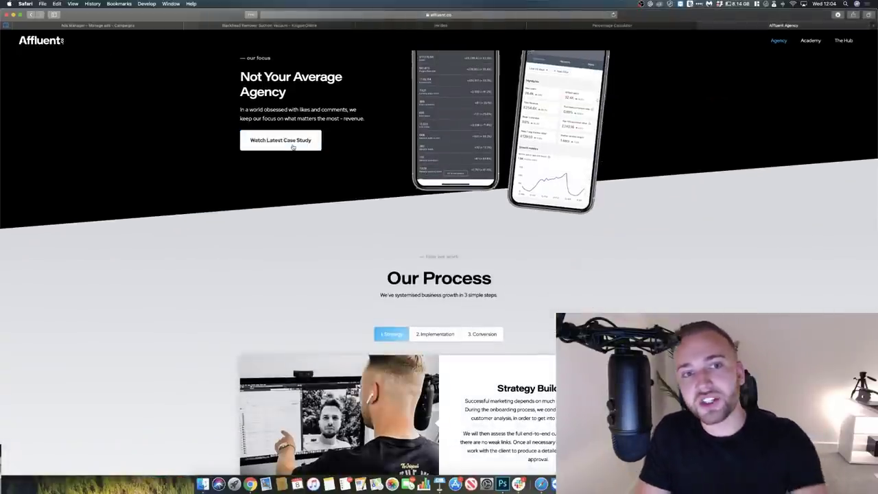
pyautogui.scroll(2, 292, 146)
pyautogui.scroll(1, 292, 146)
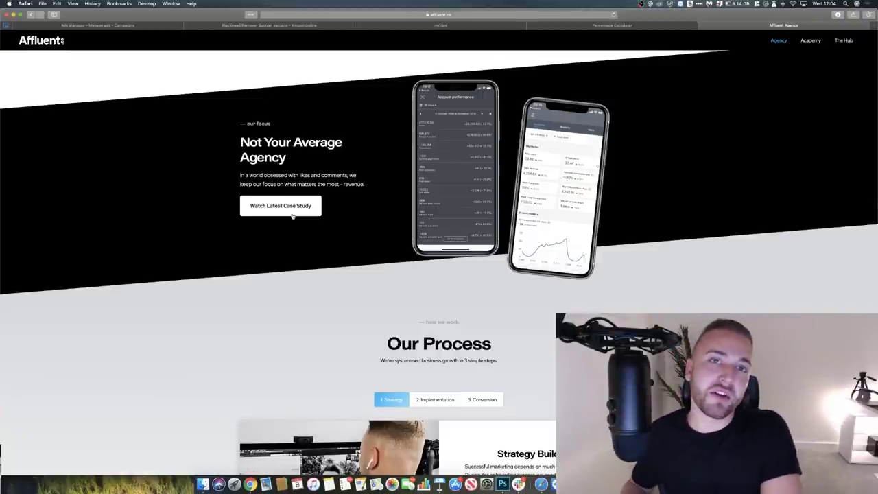
pyautogui.click(292, 215)
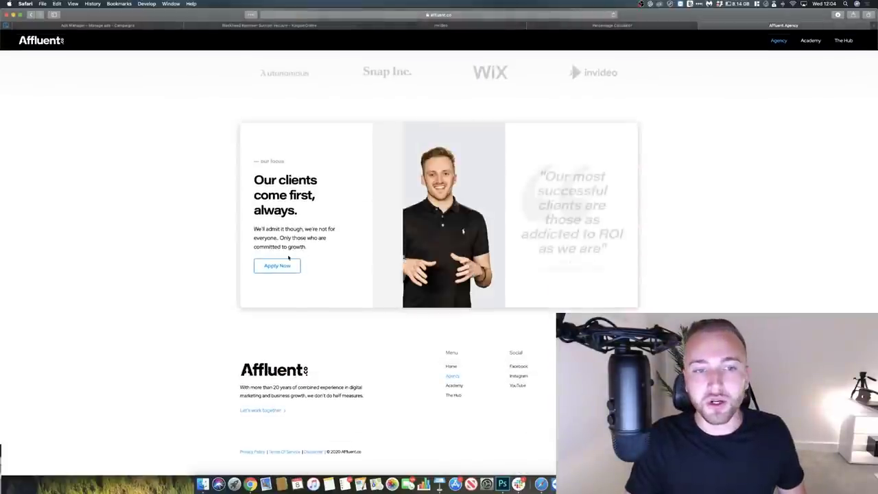
pyautogui.click(281, 267)
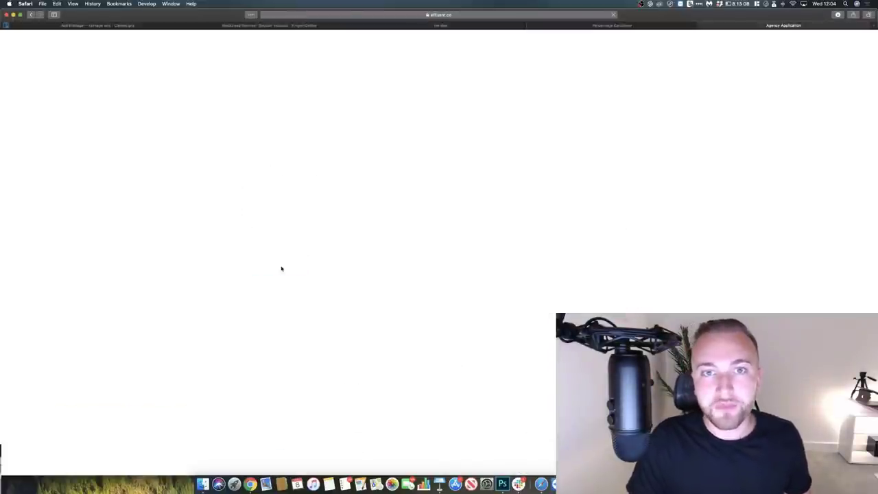